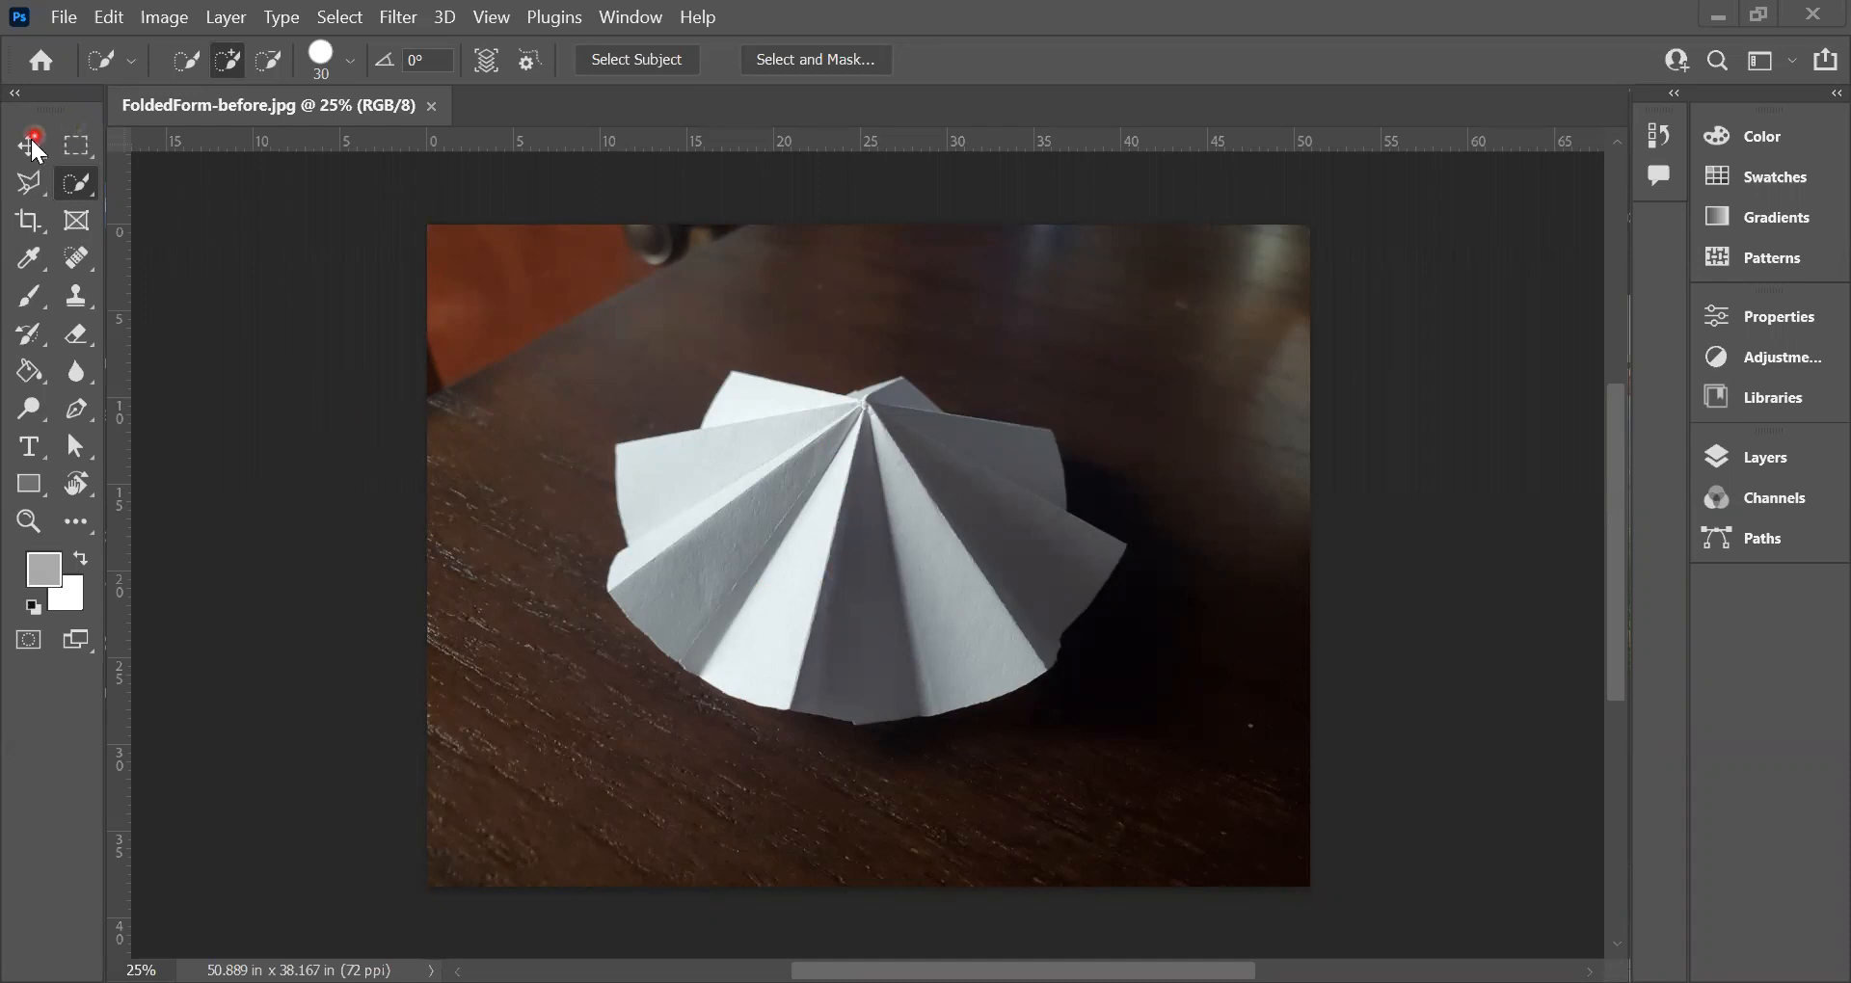
Step: Select the entire photo and rotate it about 3.14° counterclockwise
key(ctrl+a)
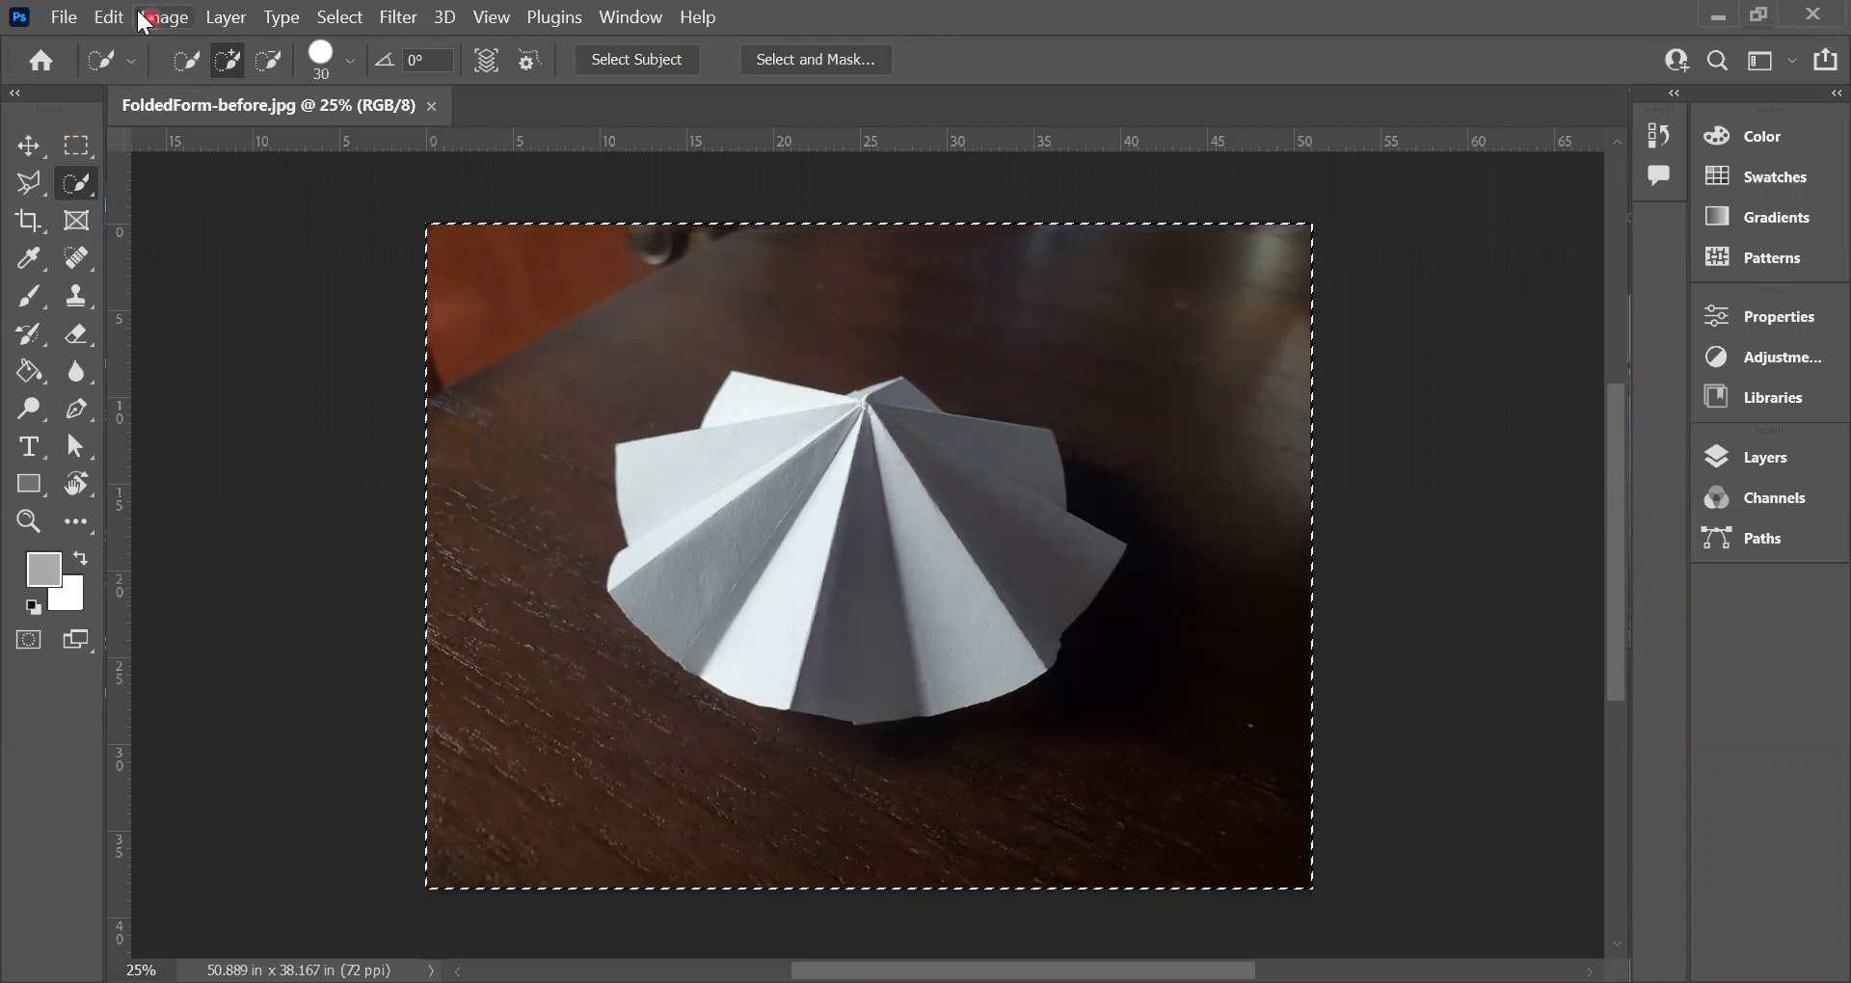
click(109, 17)
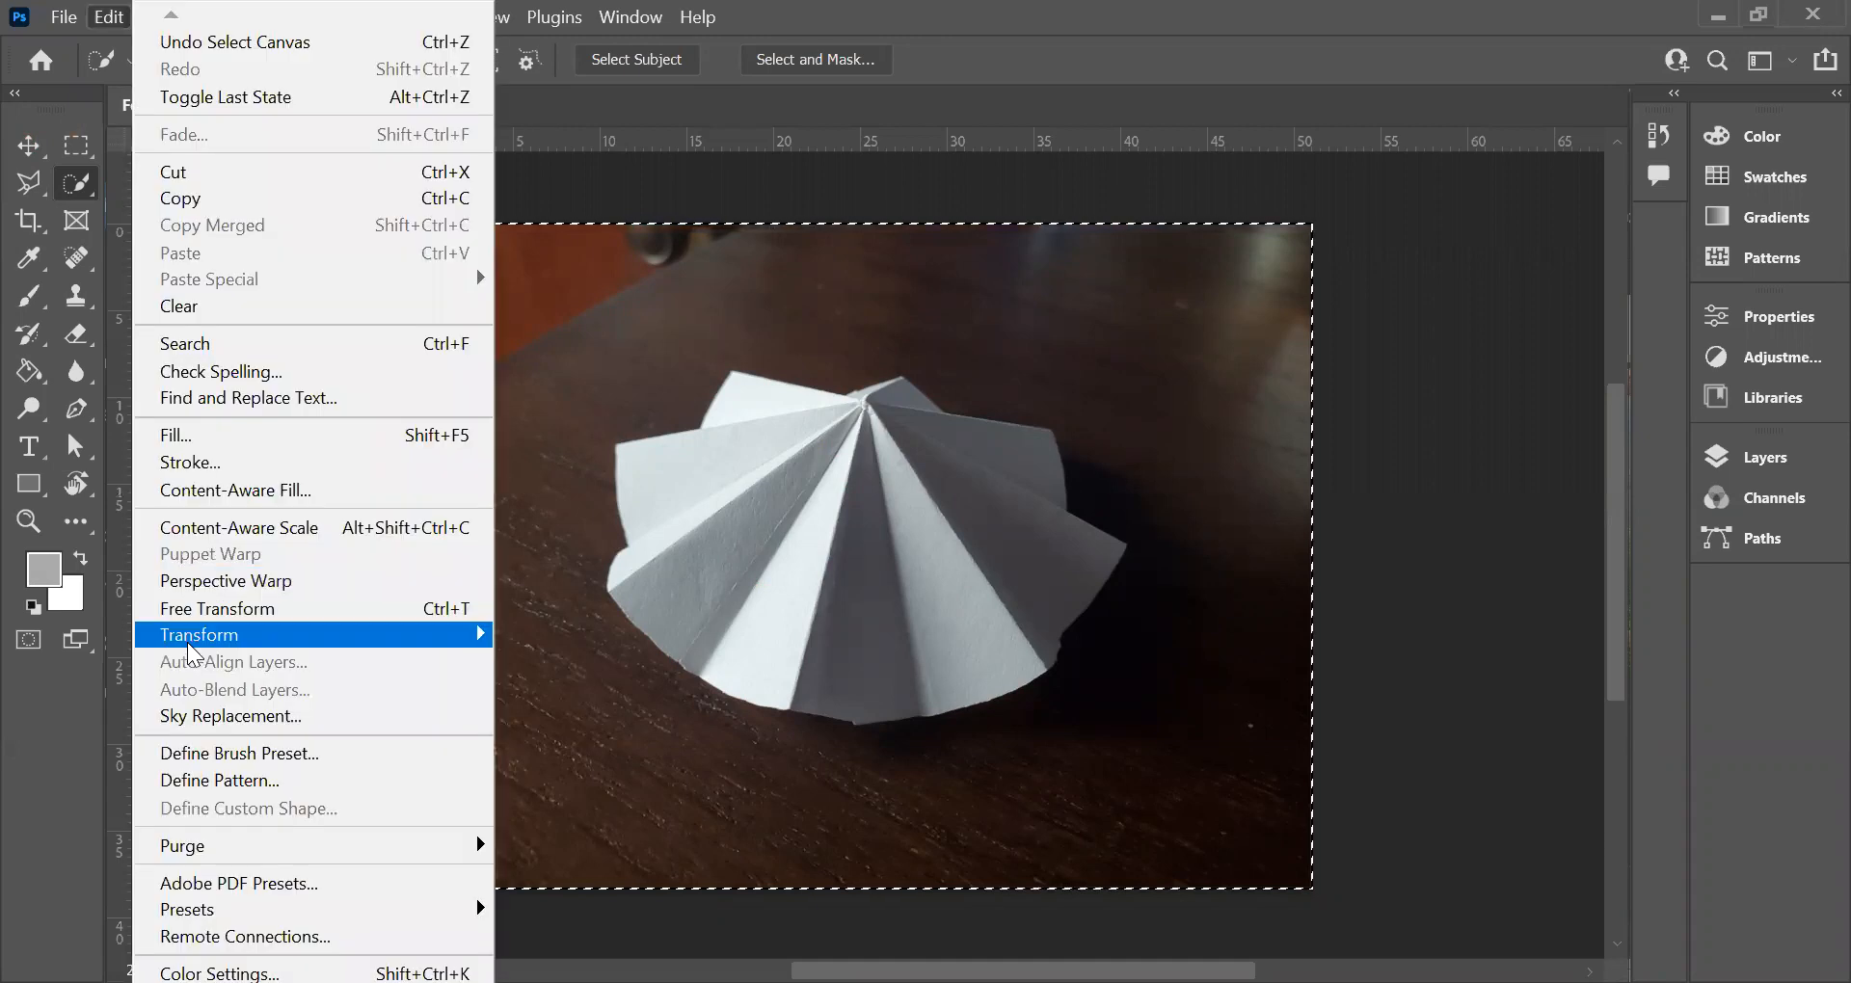
mouse_move(448, 636)
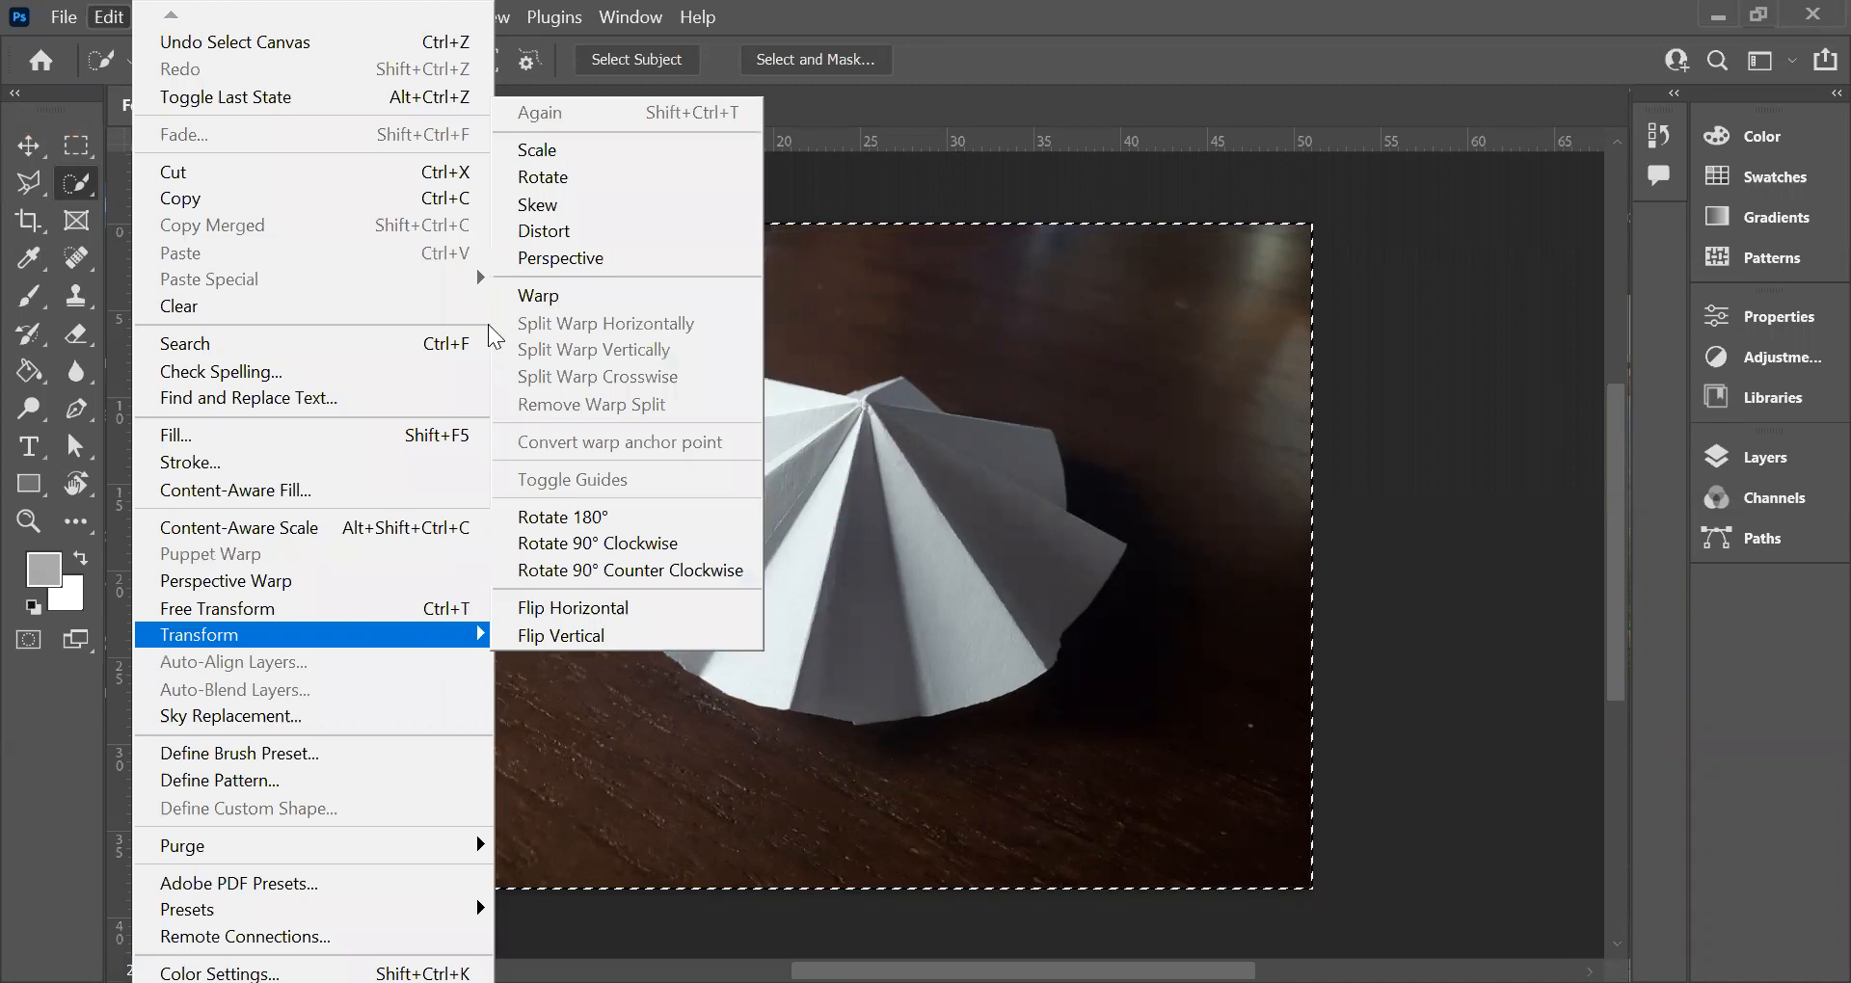
click(540, 183)
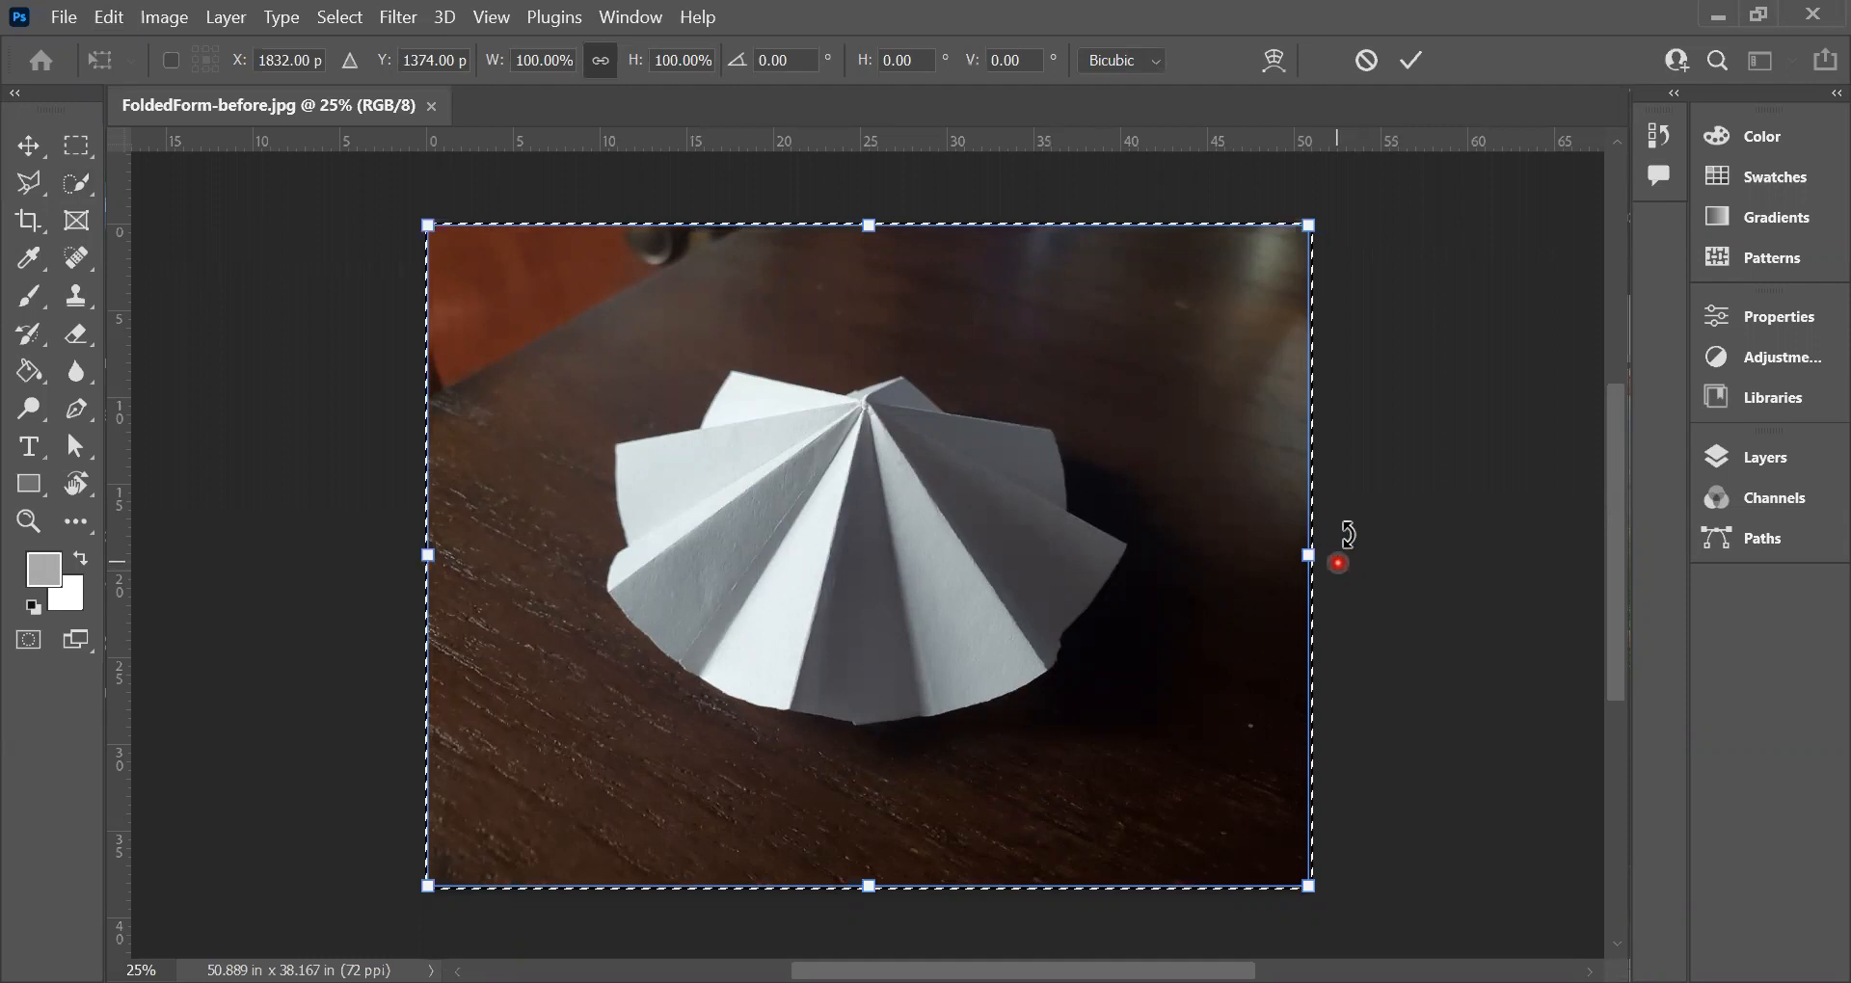
drag(1348, 531, 1349, 535)
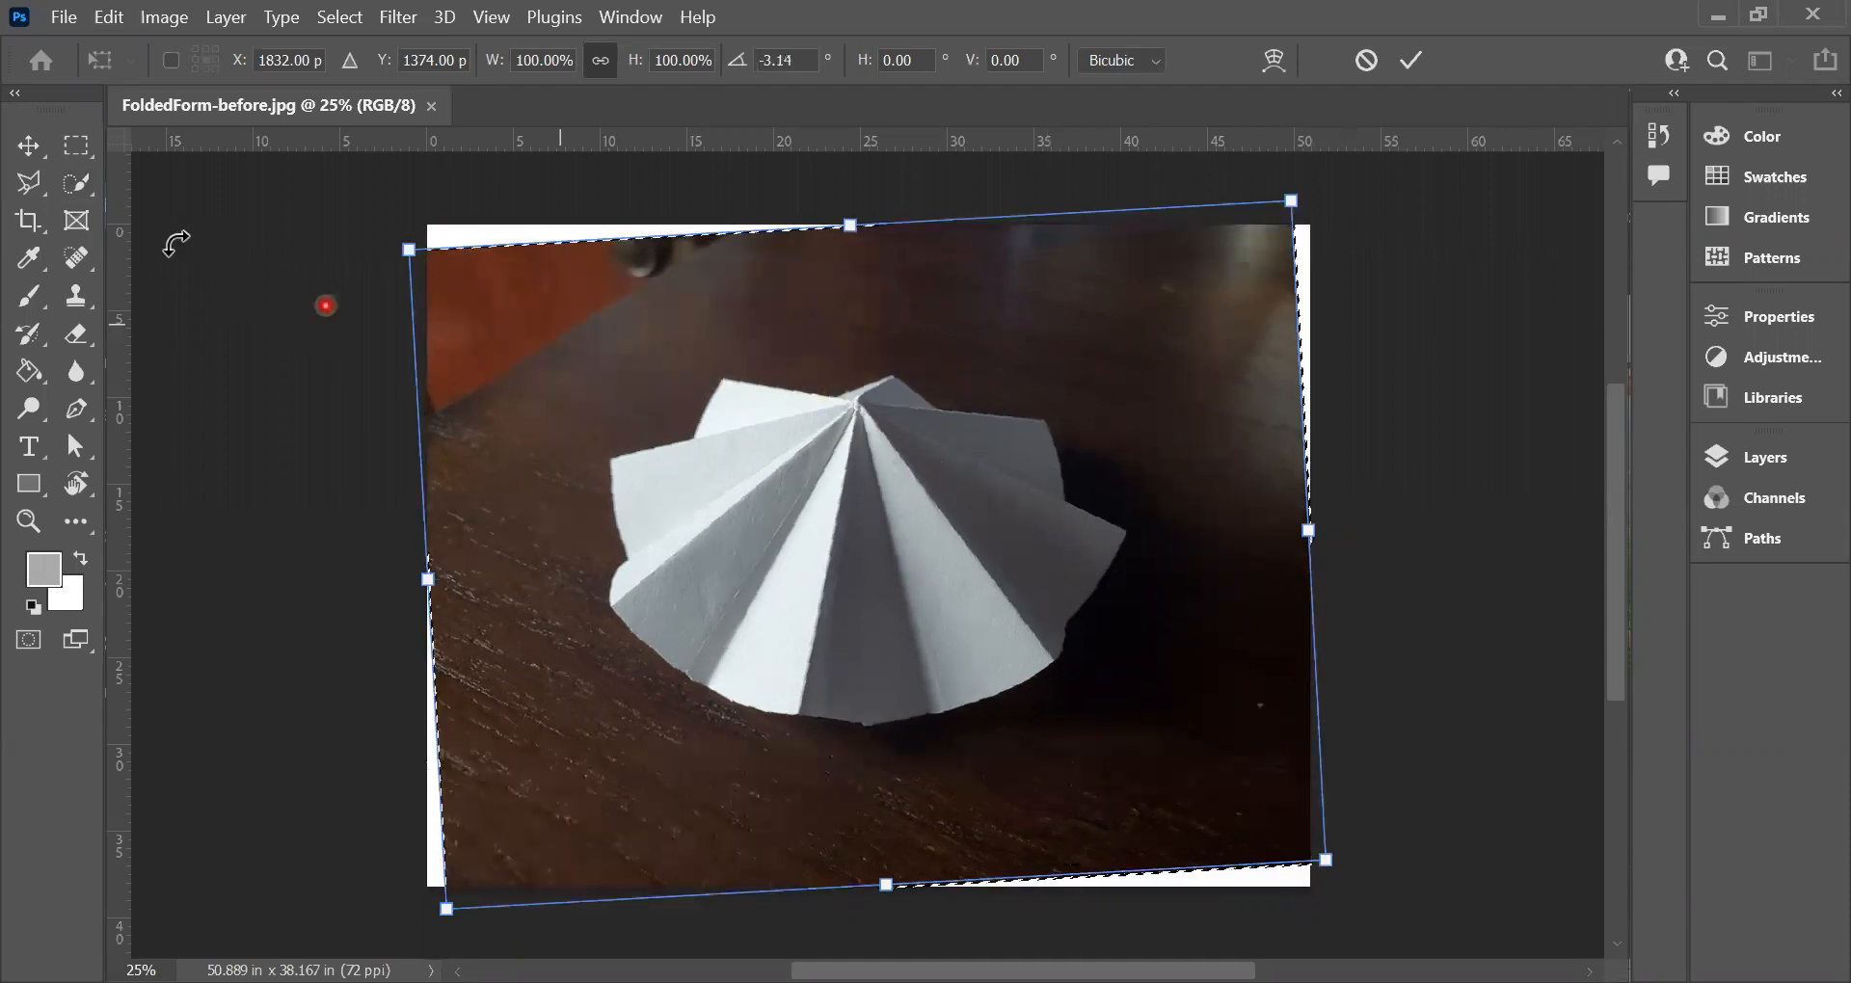
click(29, 144)
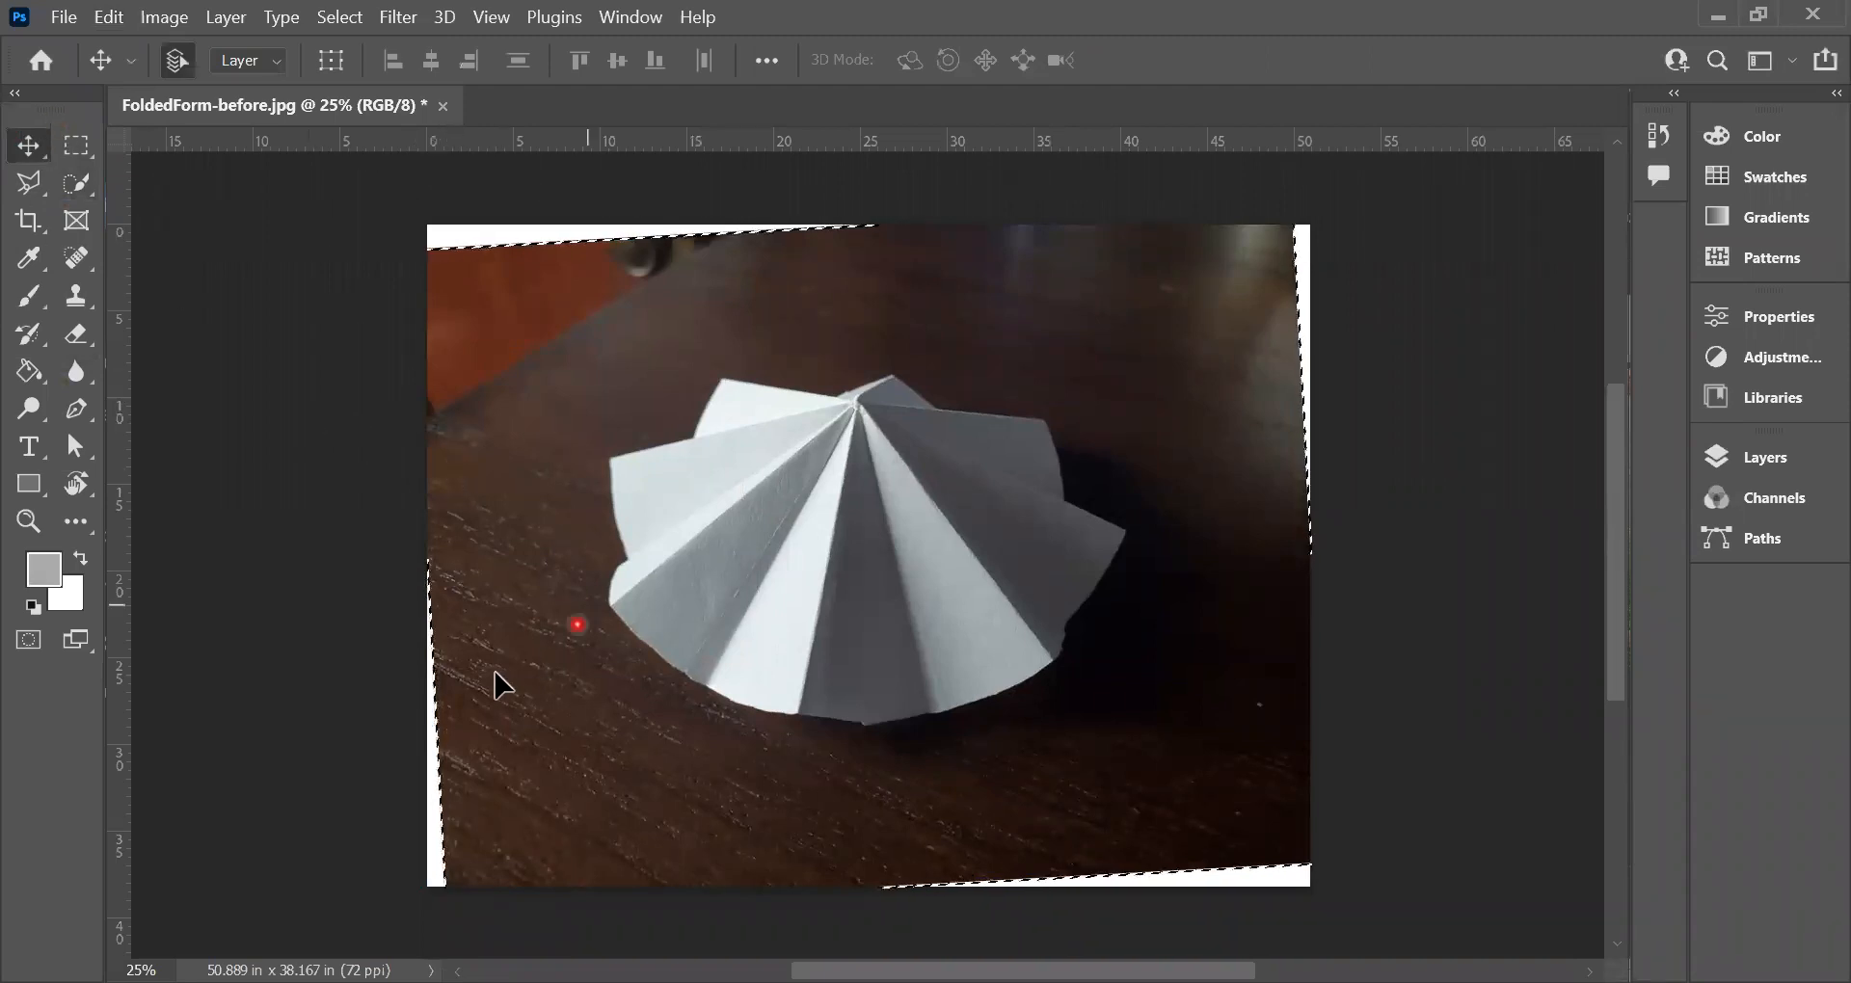
Step: Crop the image closely around the folded paper form to about 35 × 25.6 in, excluding the white corners
click(84, 137)
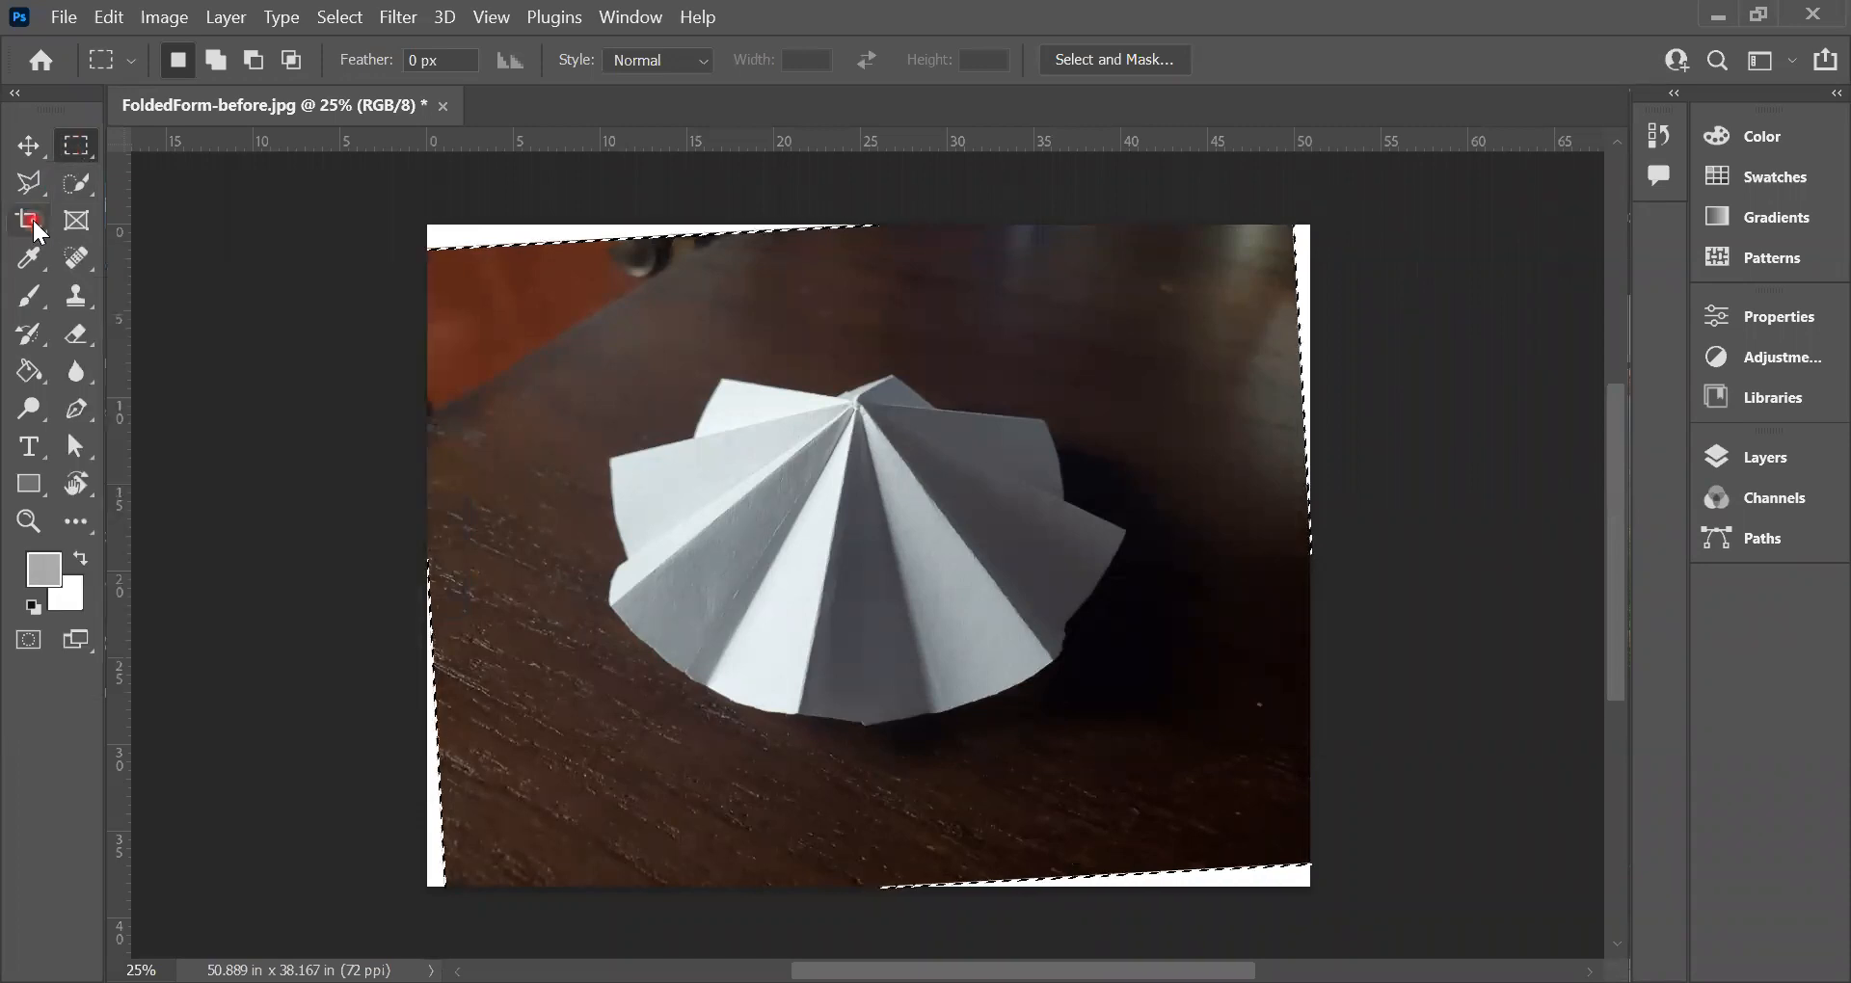
drag(33, 221, 139, 220)
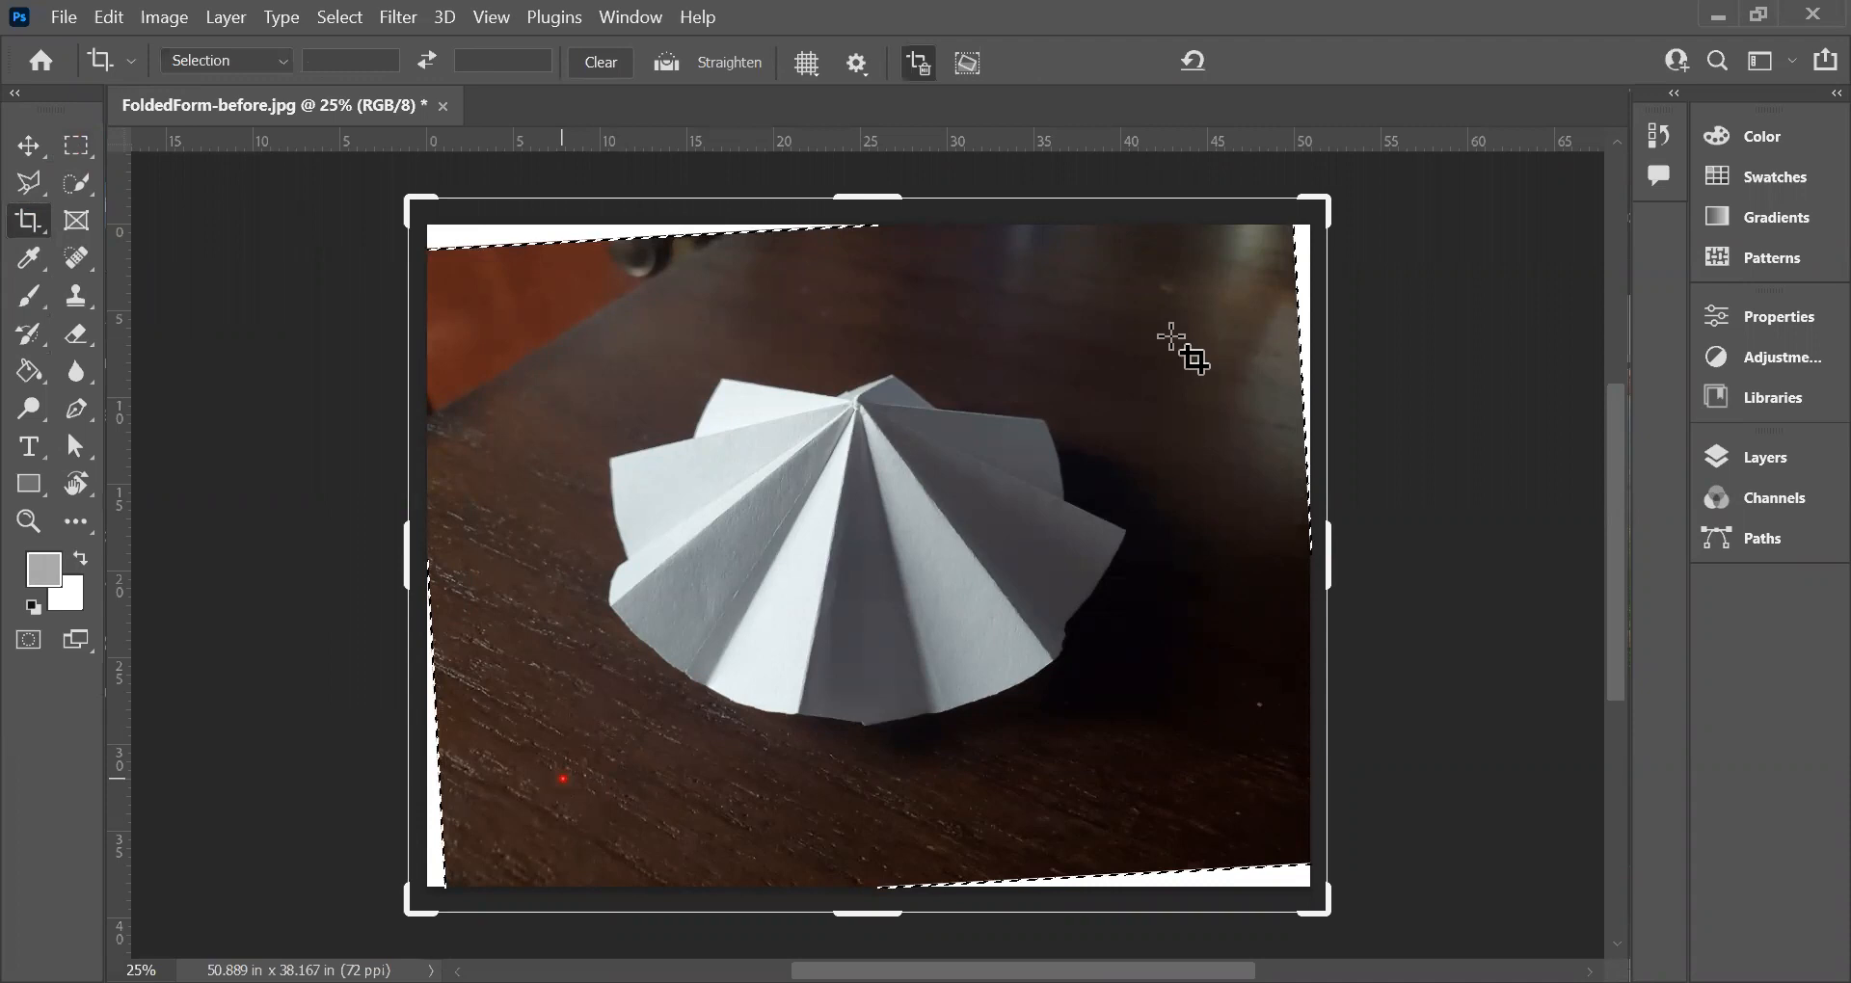
drag(563, 778, 1172, 336)
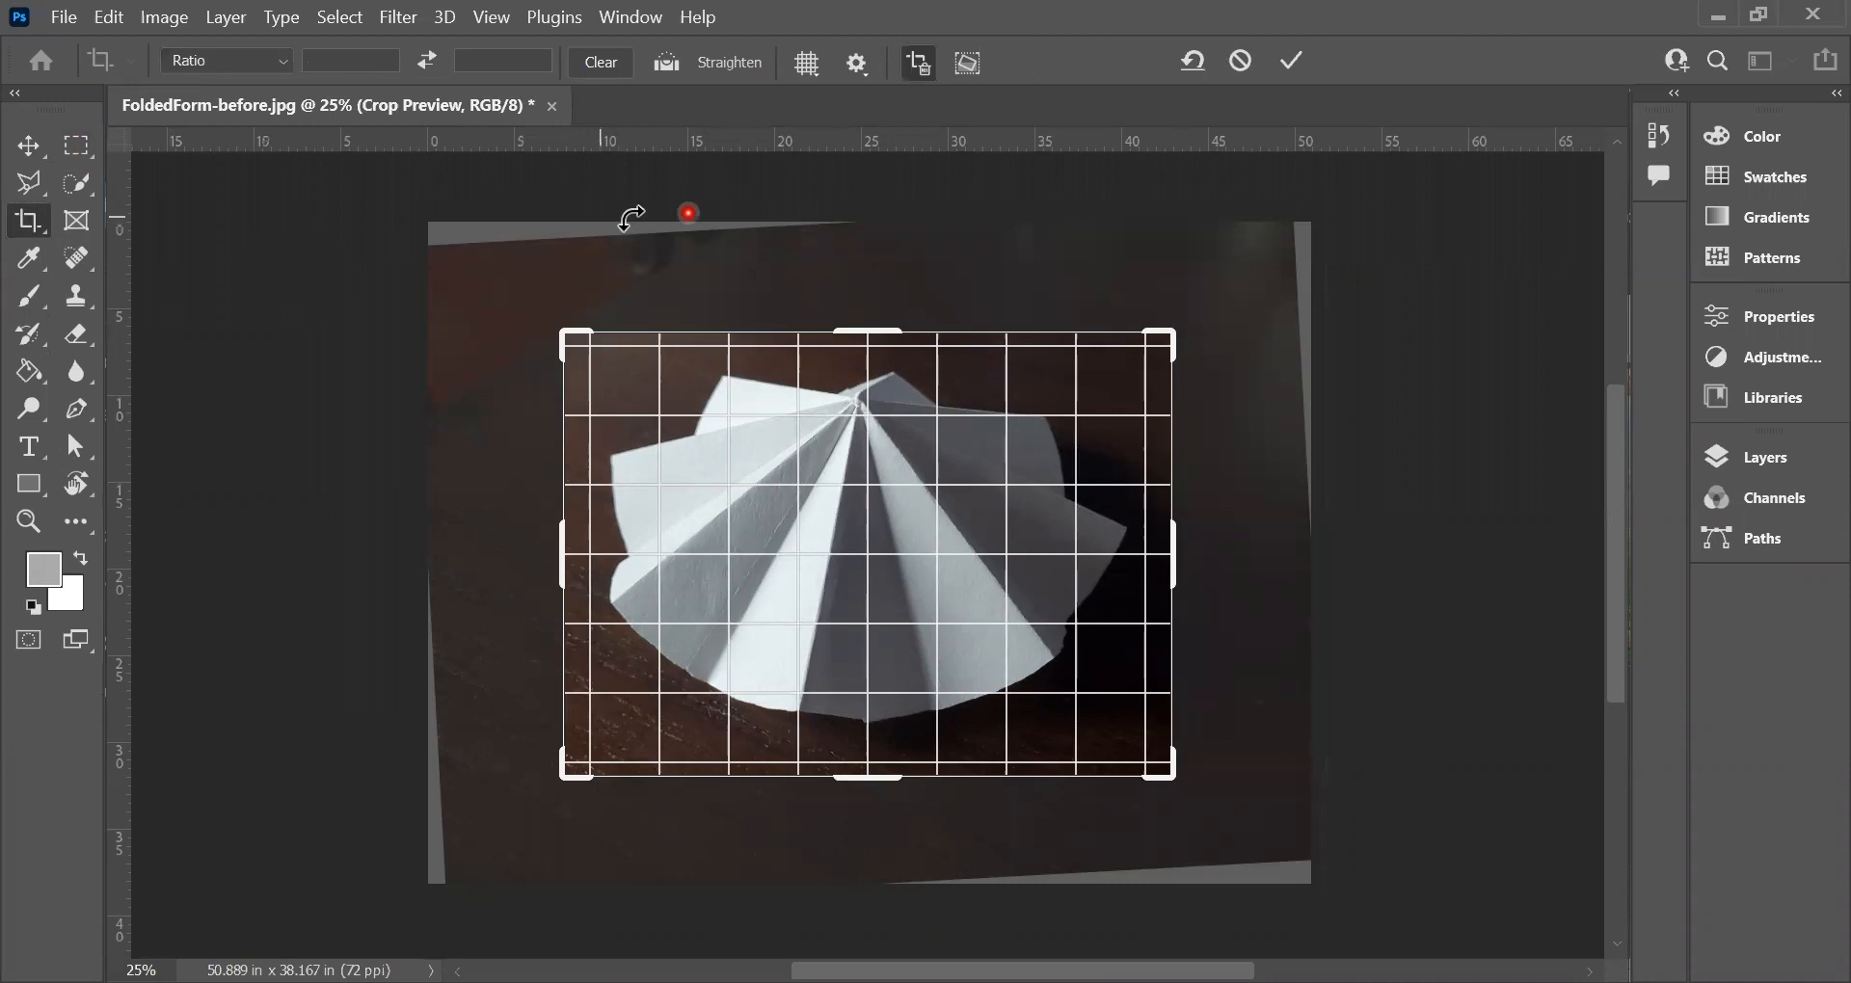
click(1294, 63)
click(1299, 68)
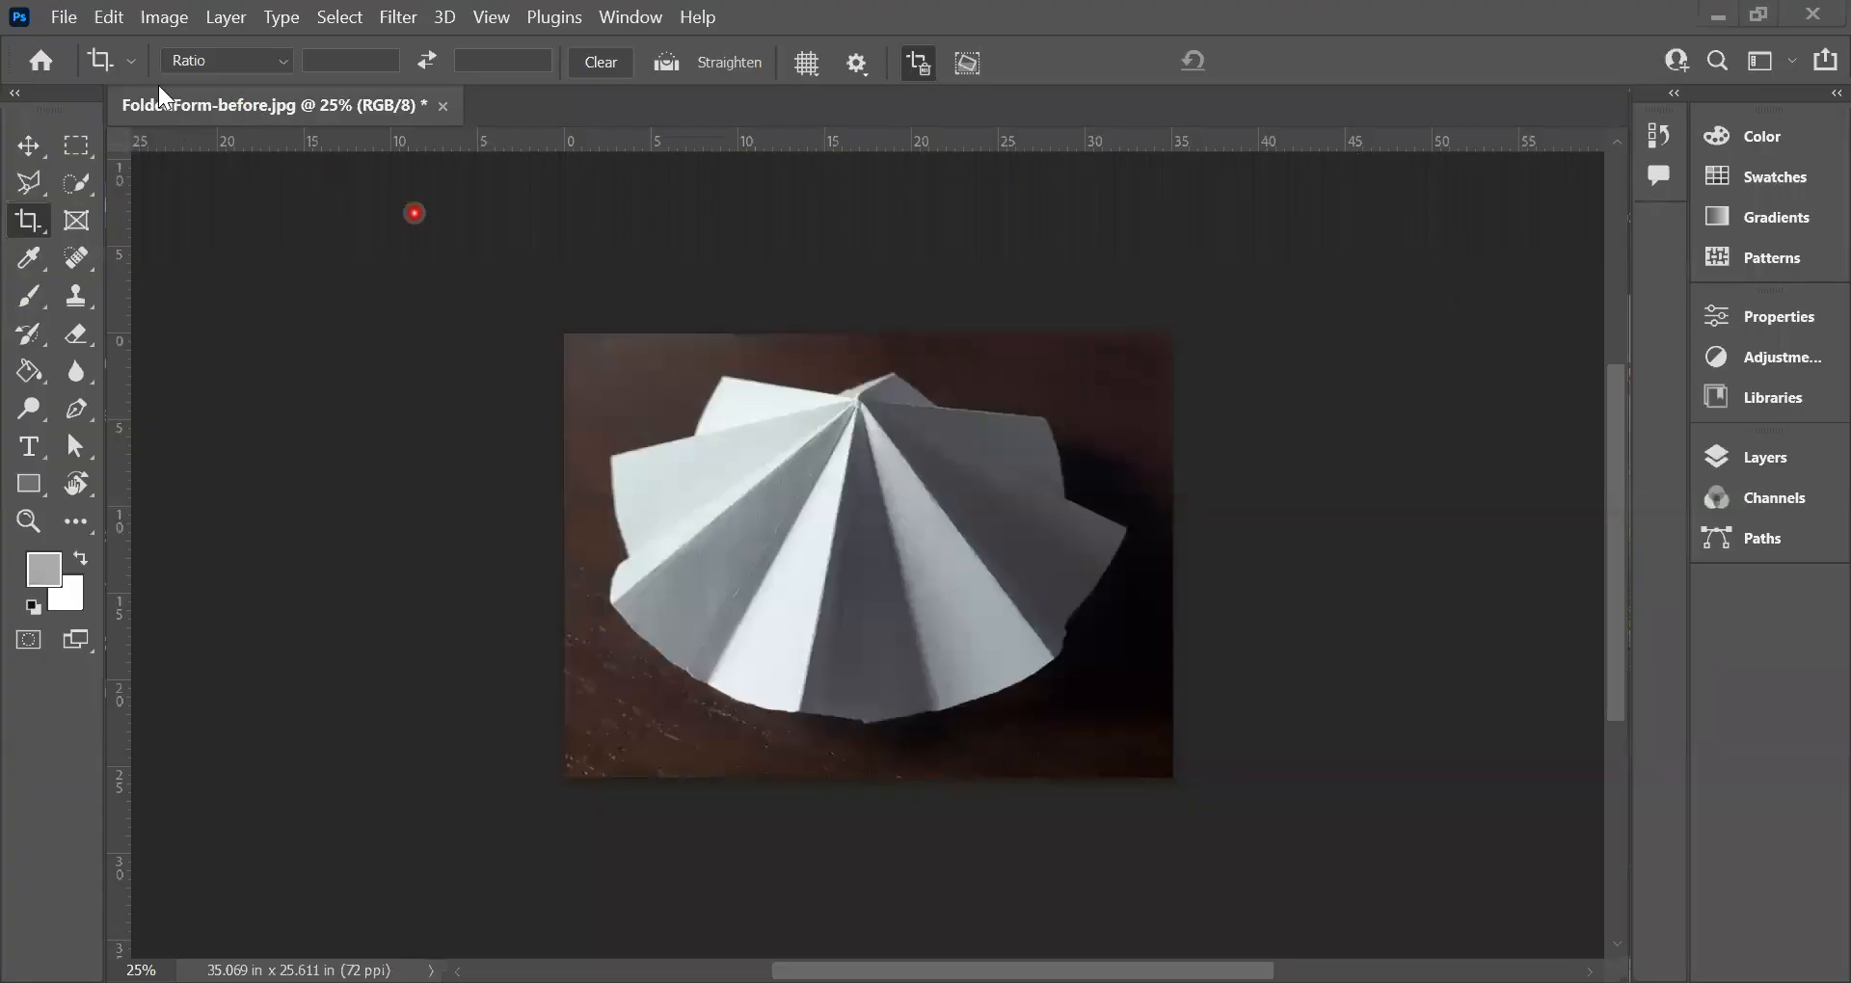
Step: Convert the image to Grayscale mode, discarding its color information
click(166, 16)
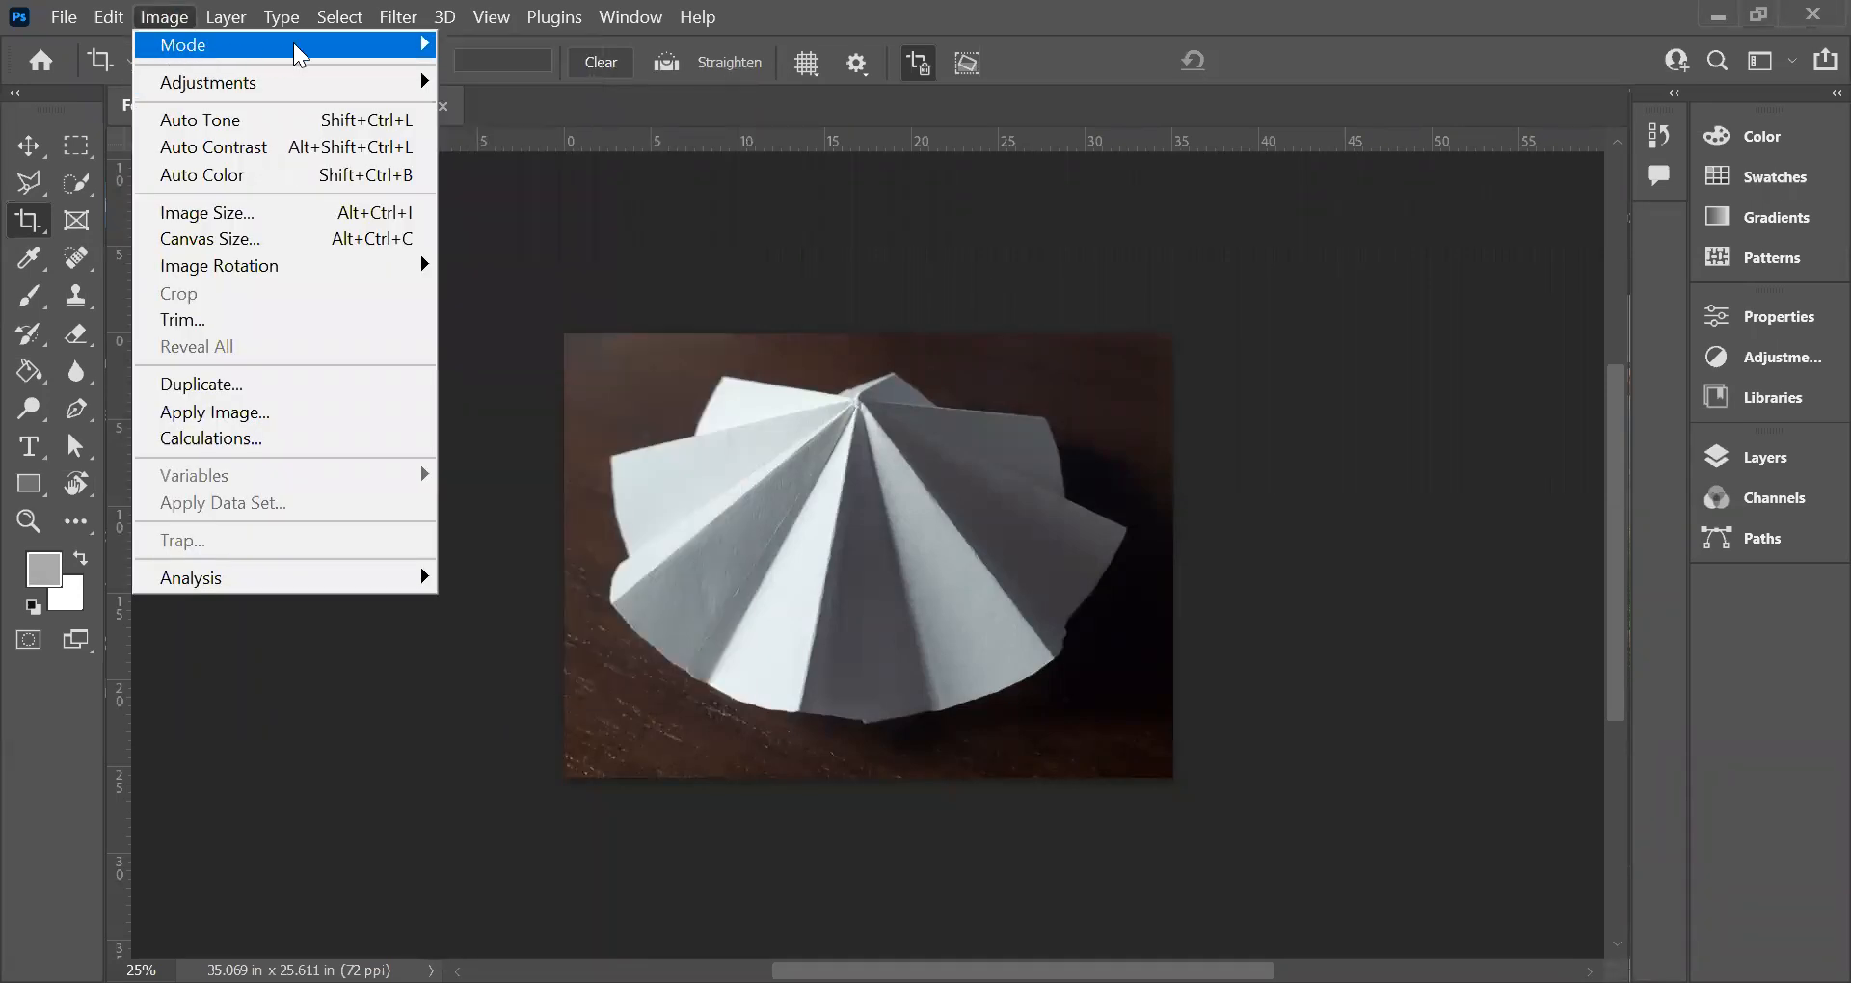
mouse_move(294, 46)
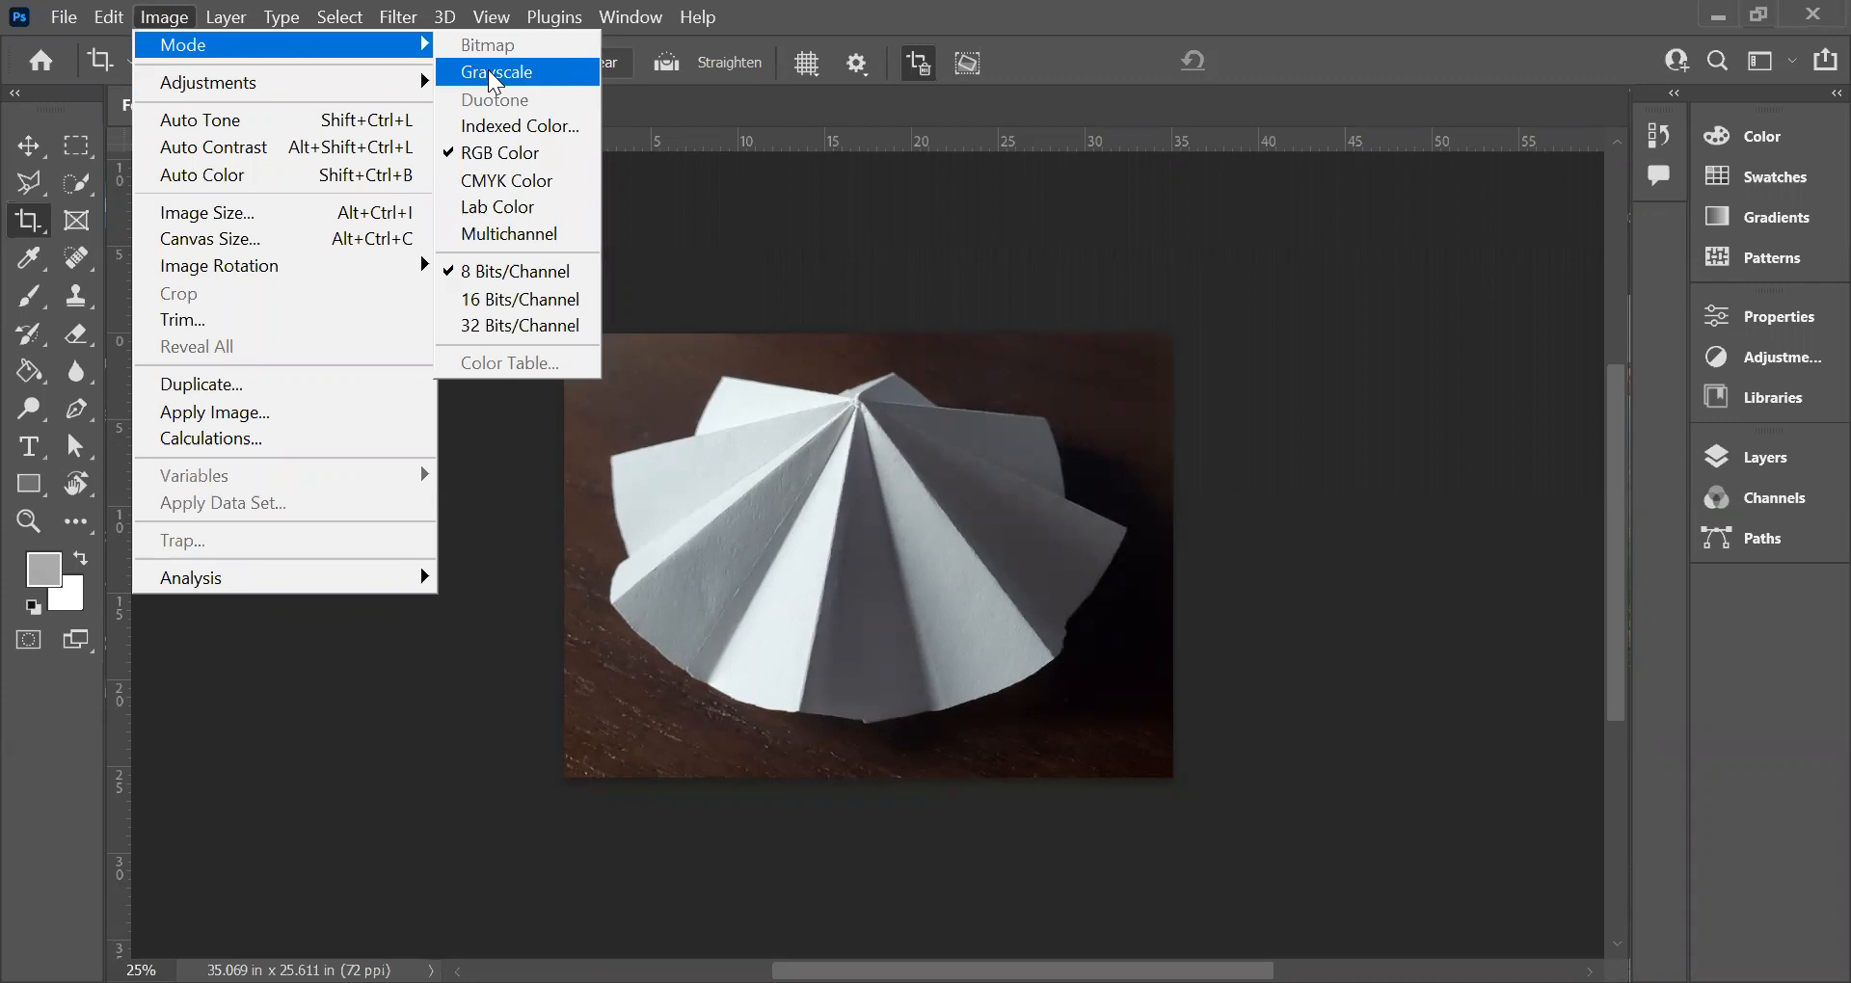
click(494, 75)
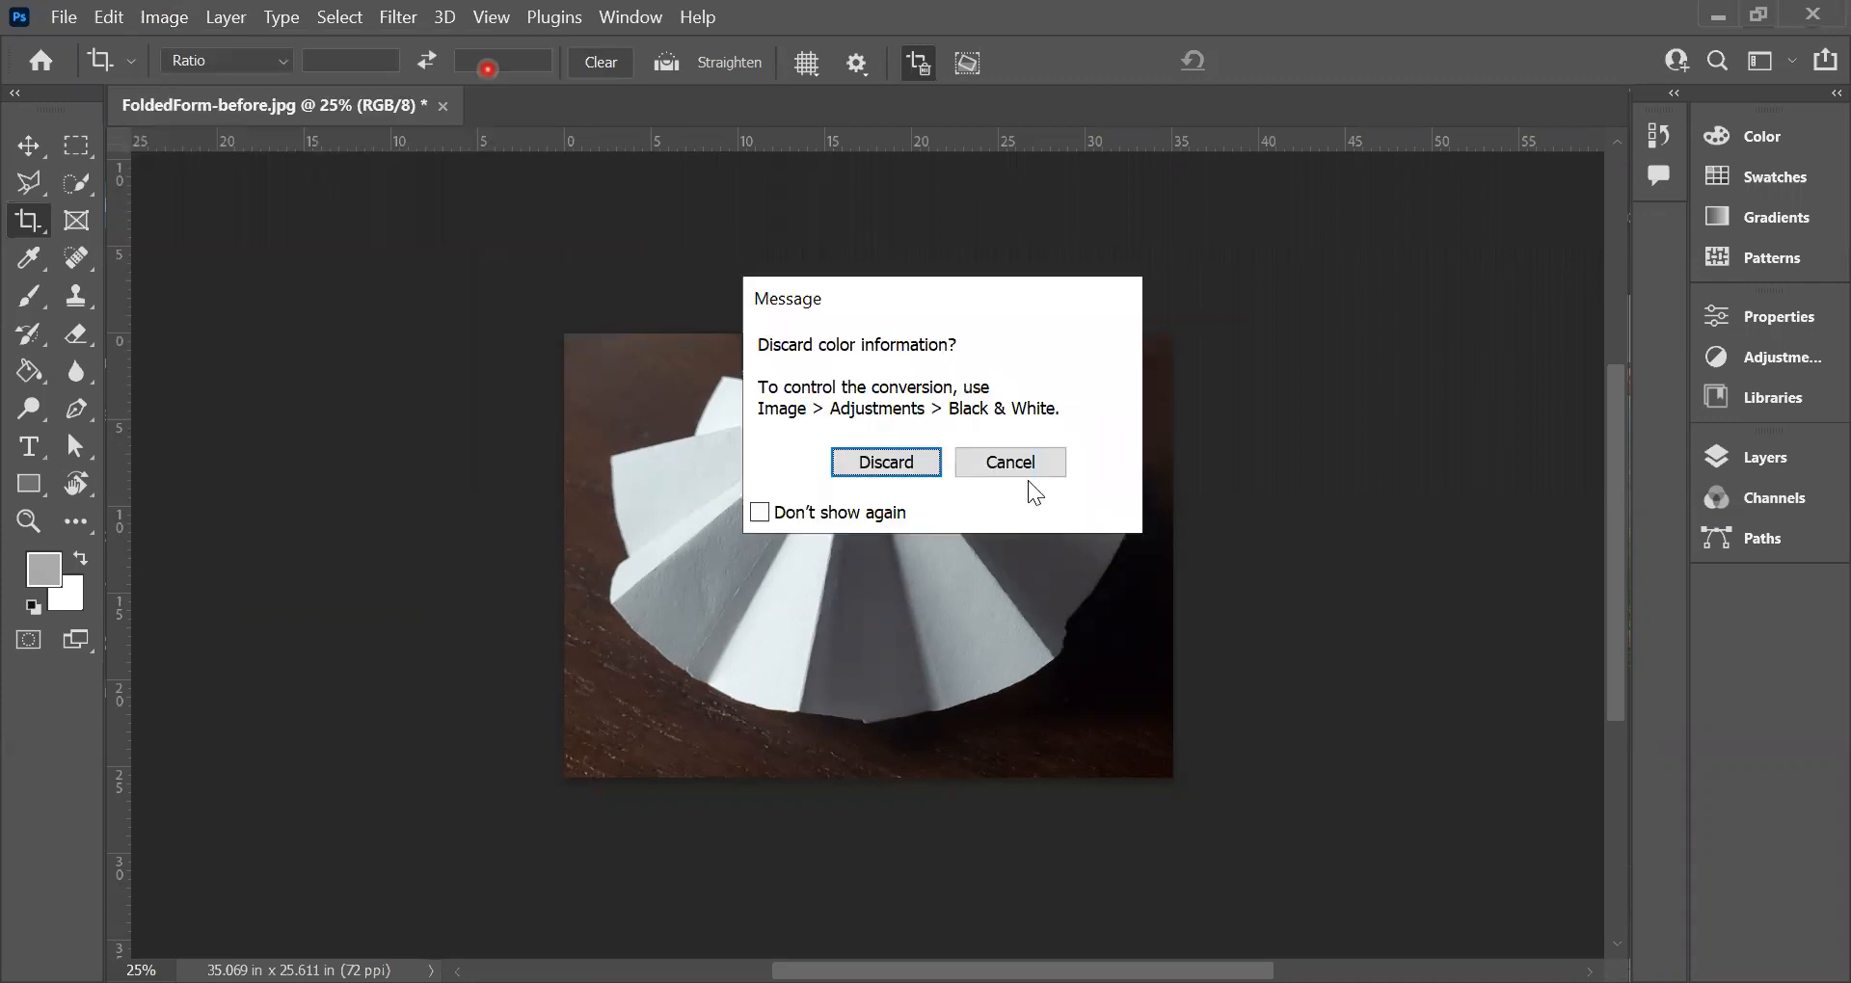
click(1027, 479)
click(899, 461)
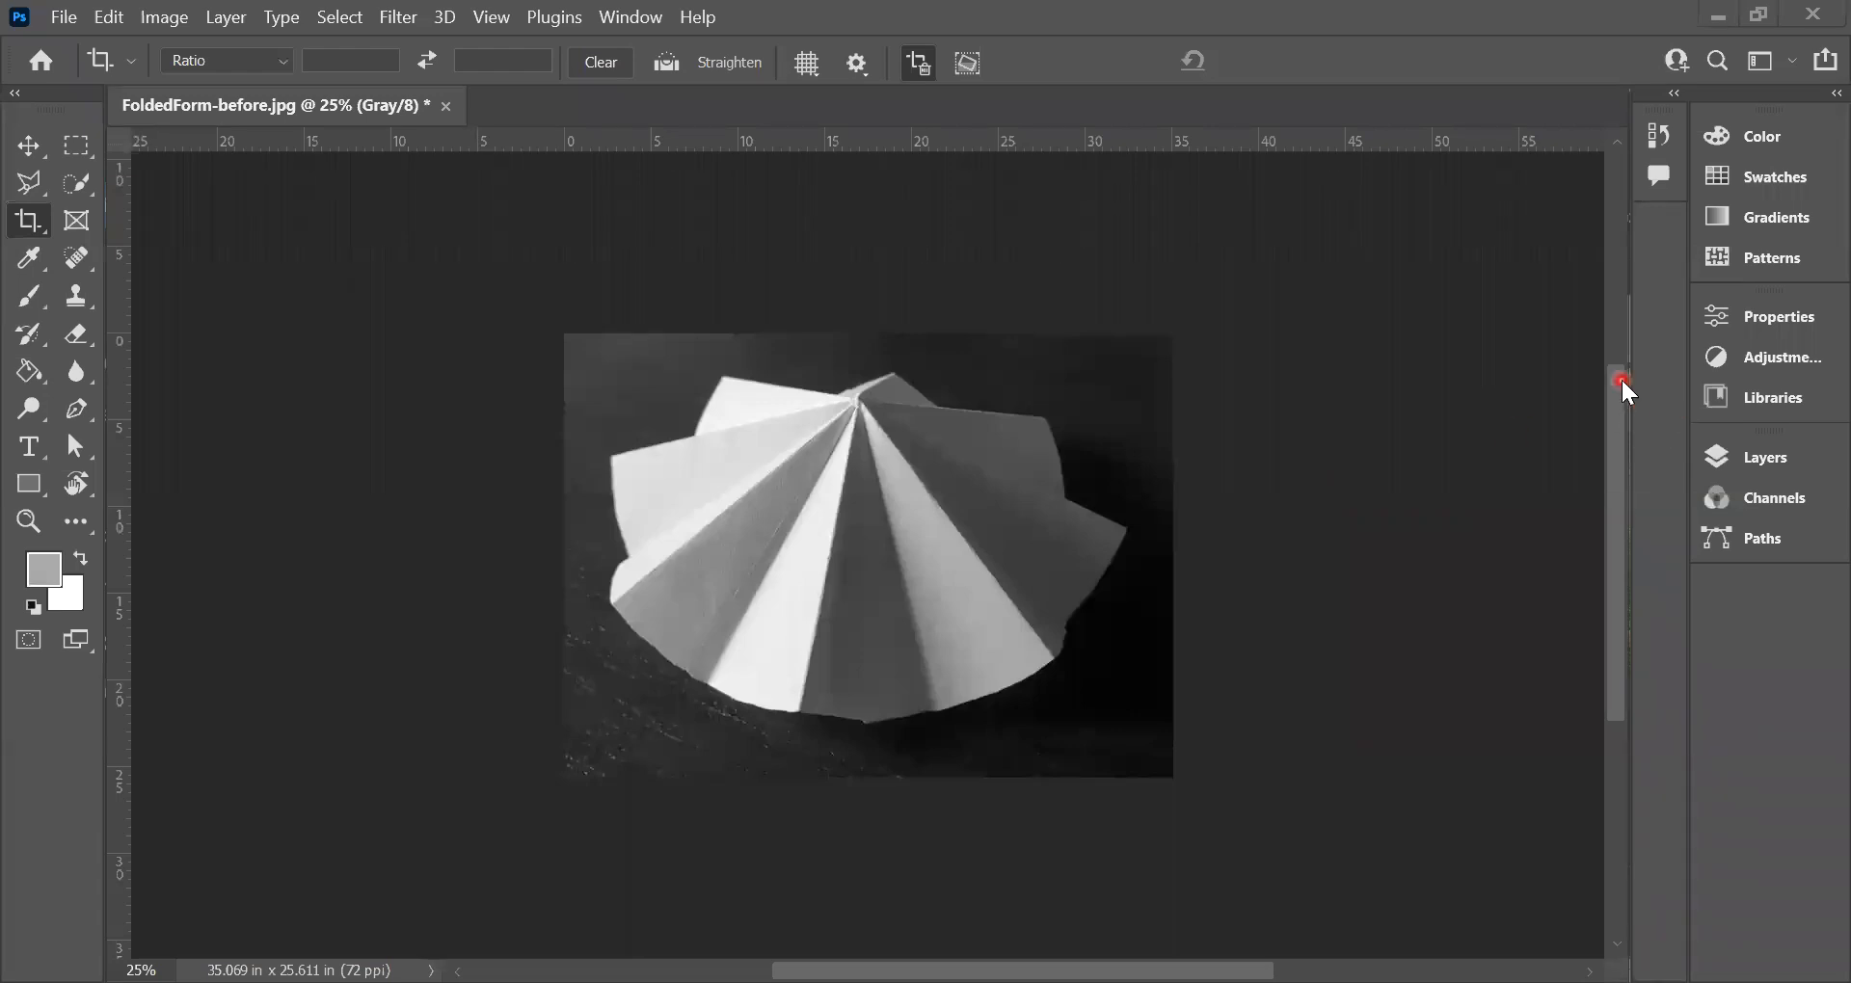
Step: Add a blank layer above the background of the grayscale image and make it the active layer
click(1756, 458)
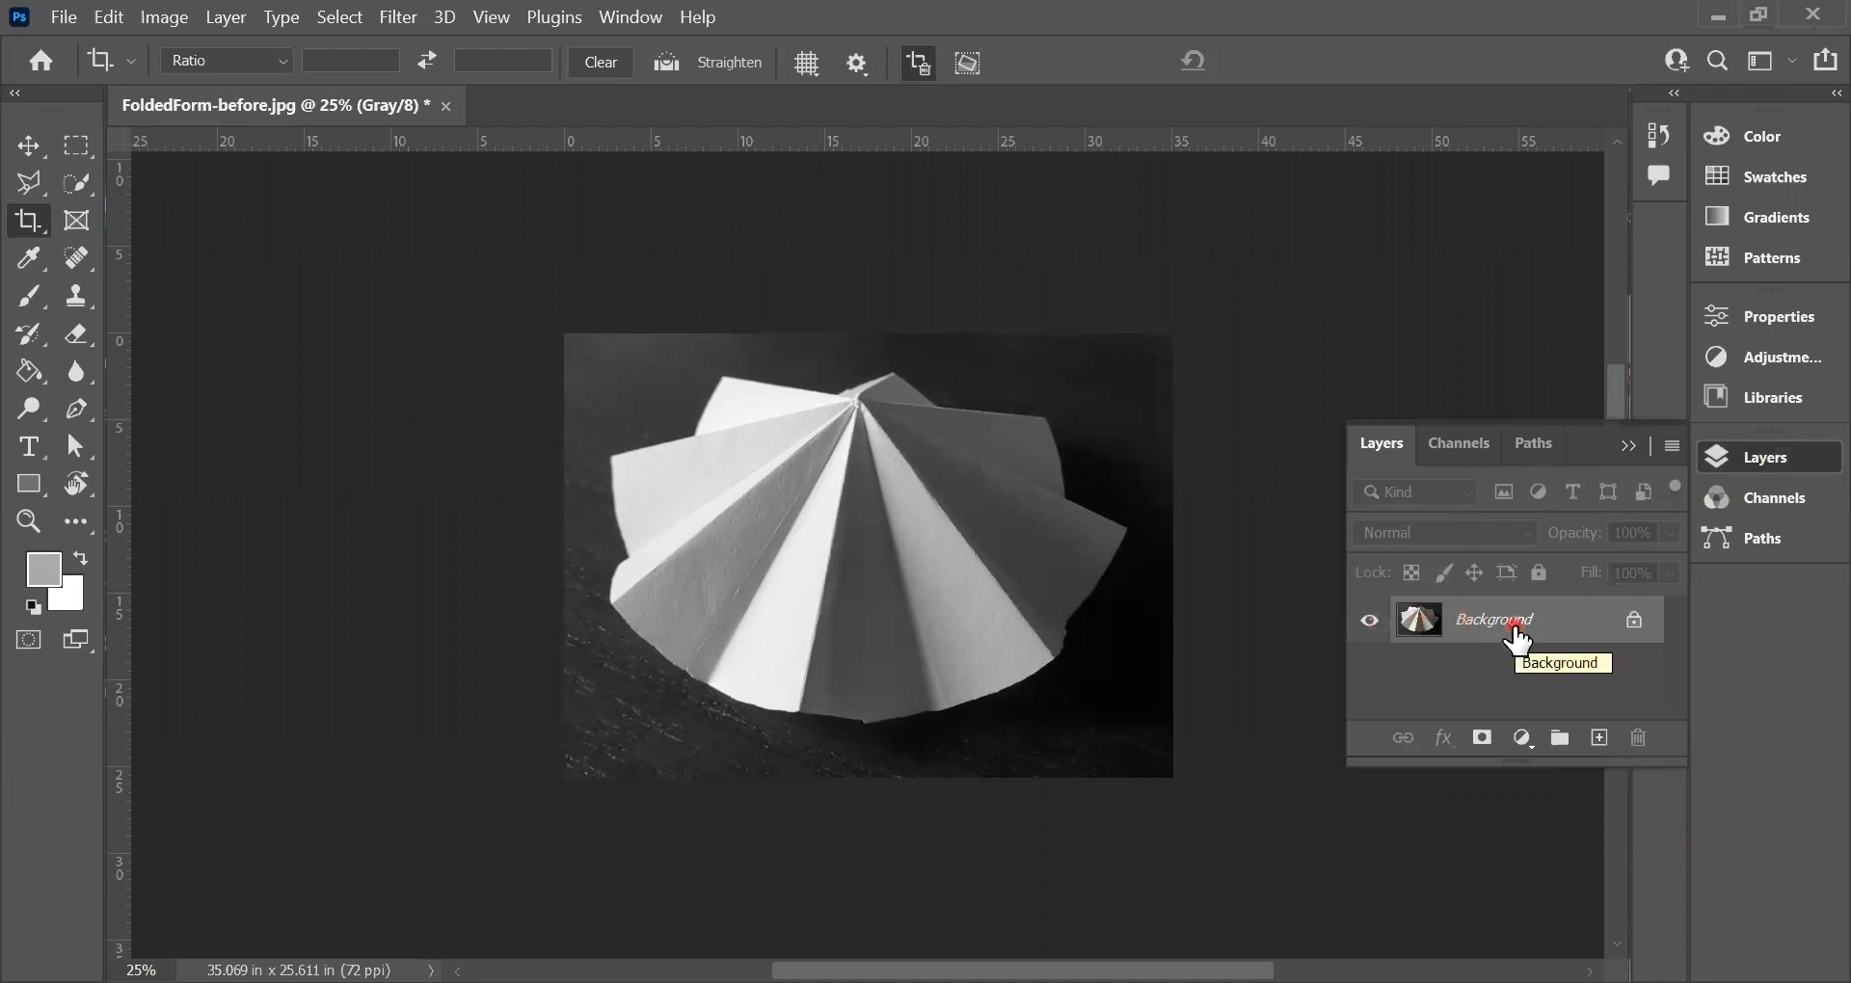
click(1602, 739)
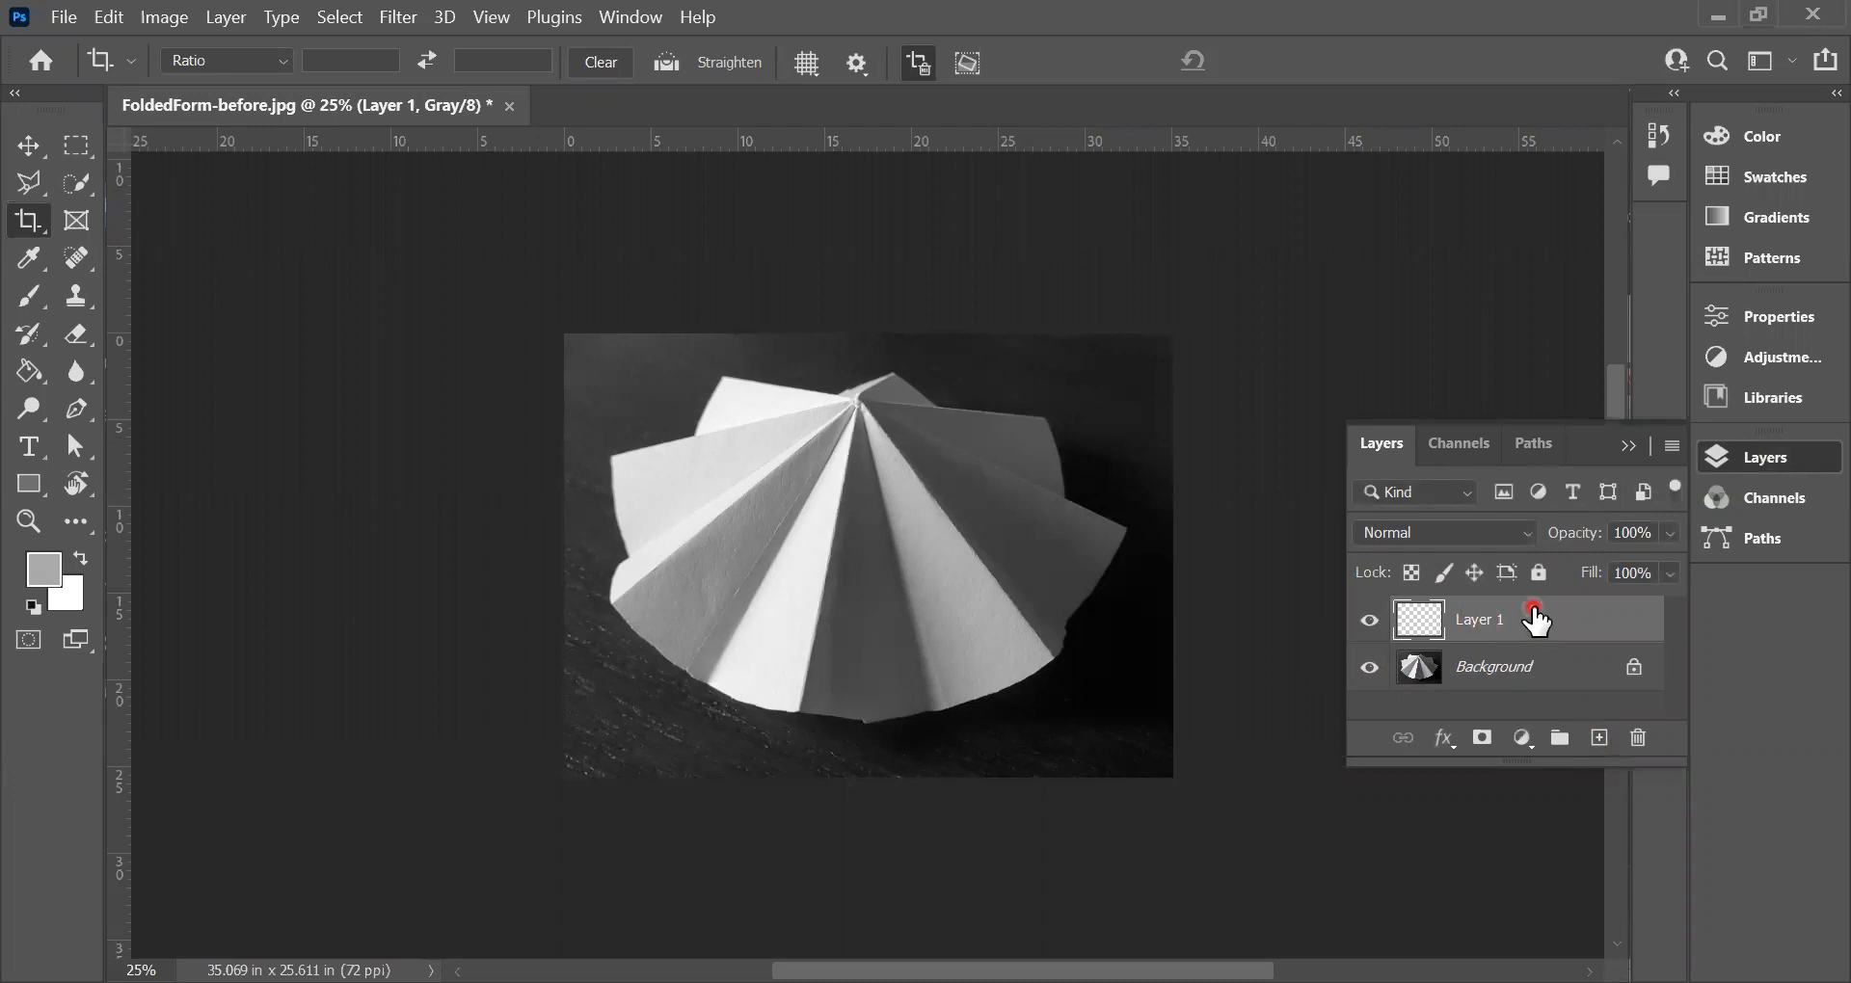
click(1606, 569)
click(1509, 667)
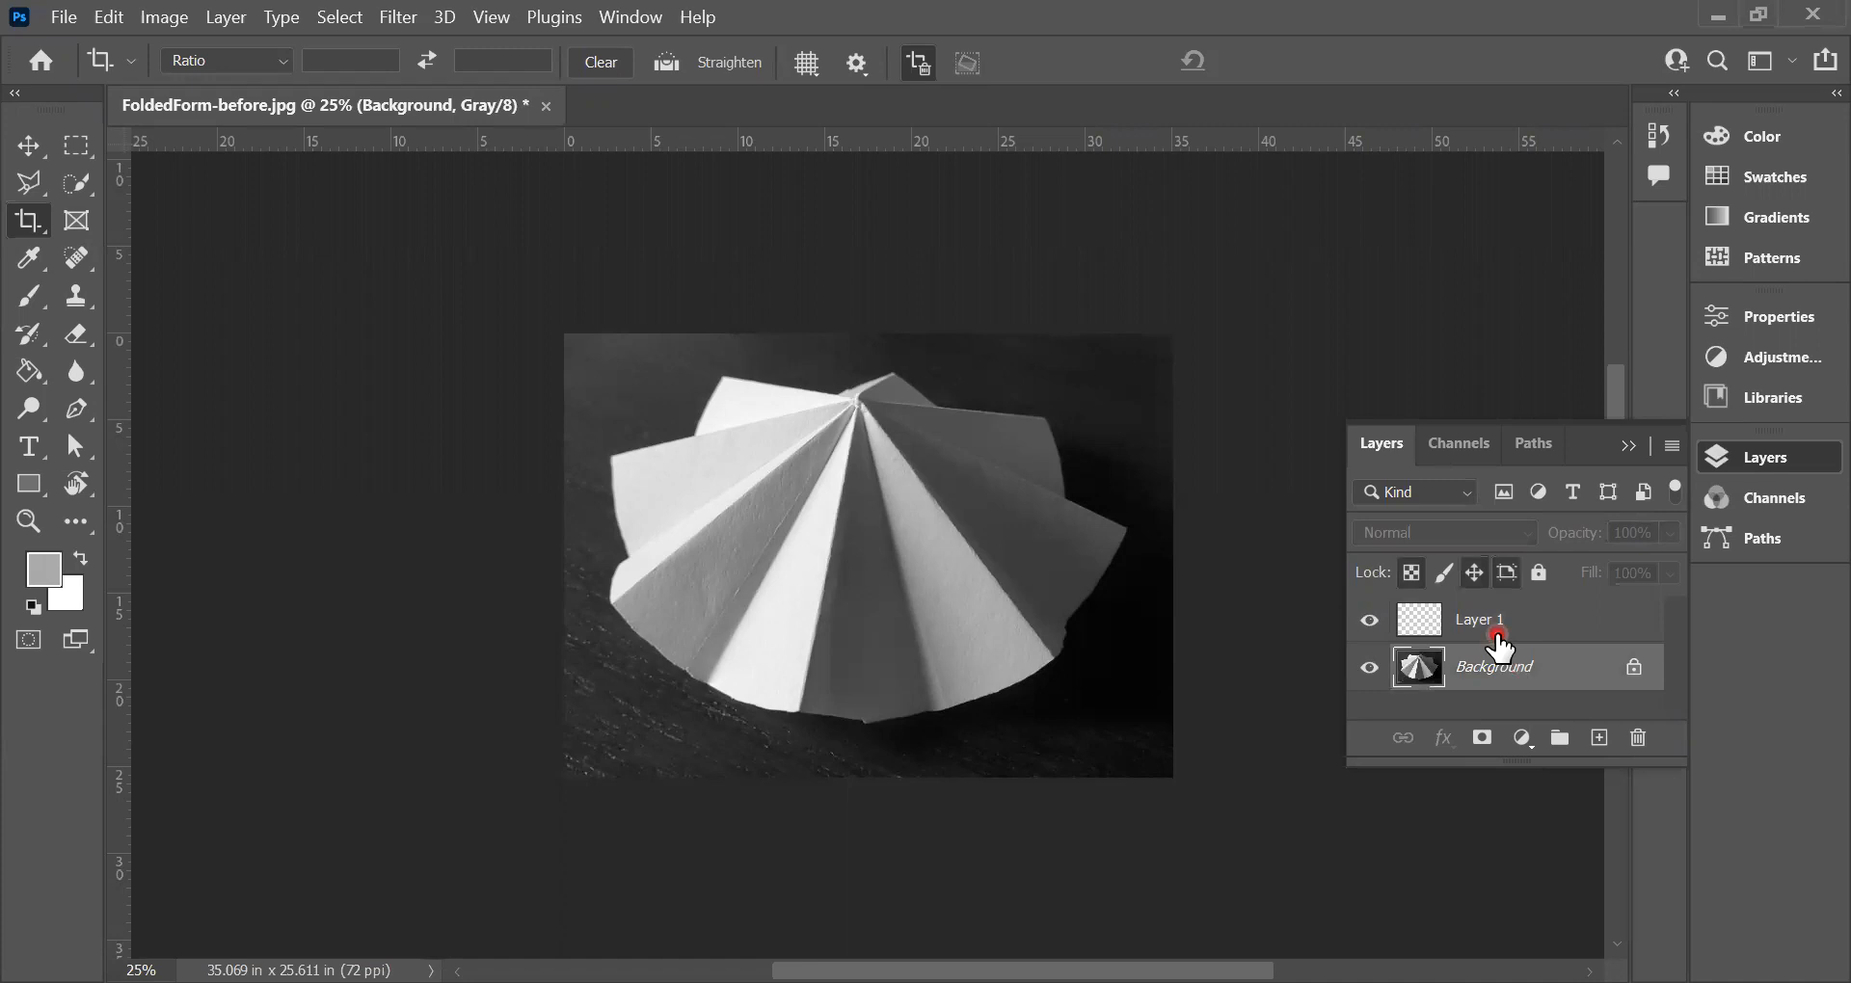
click(1477, 628)
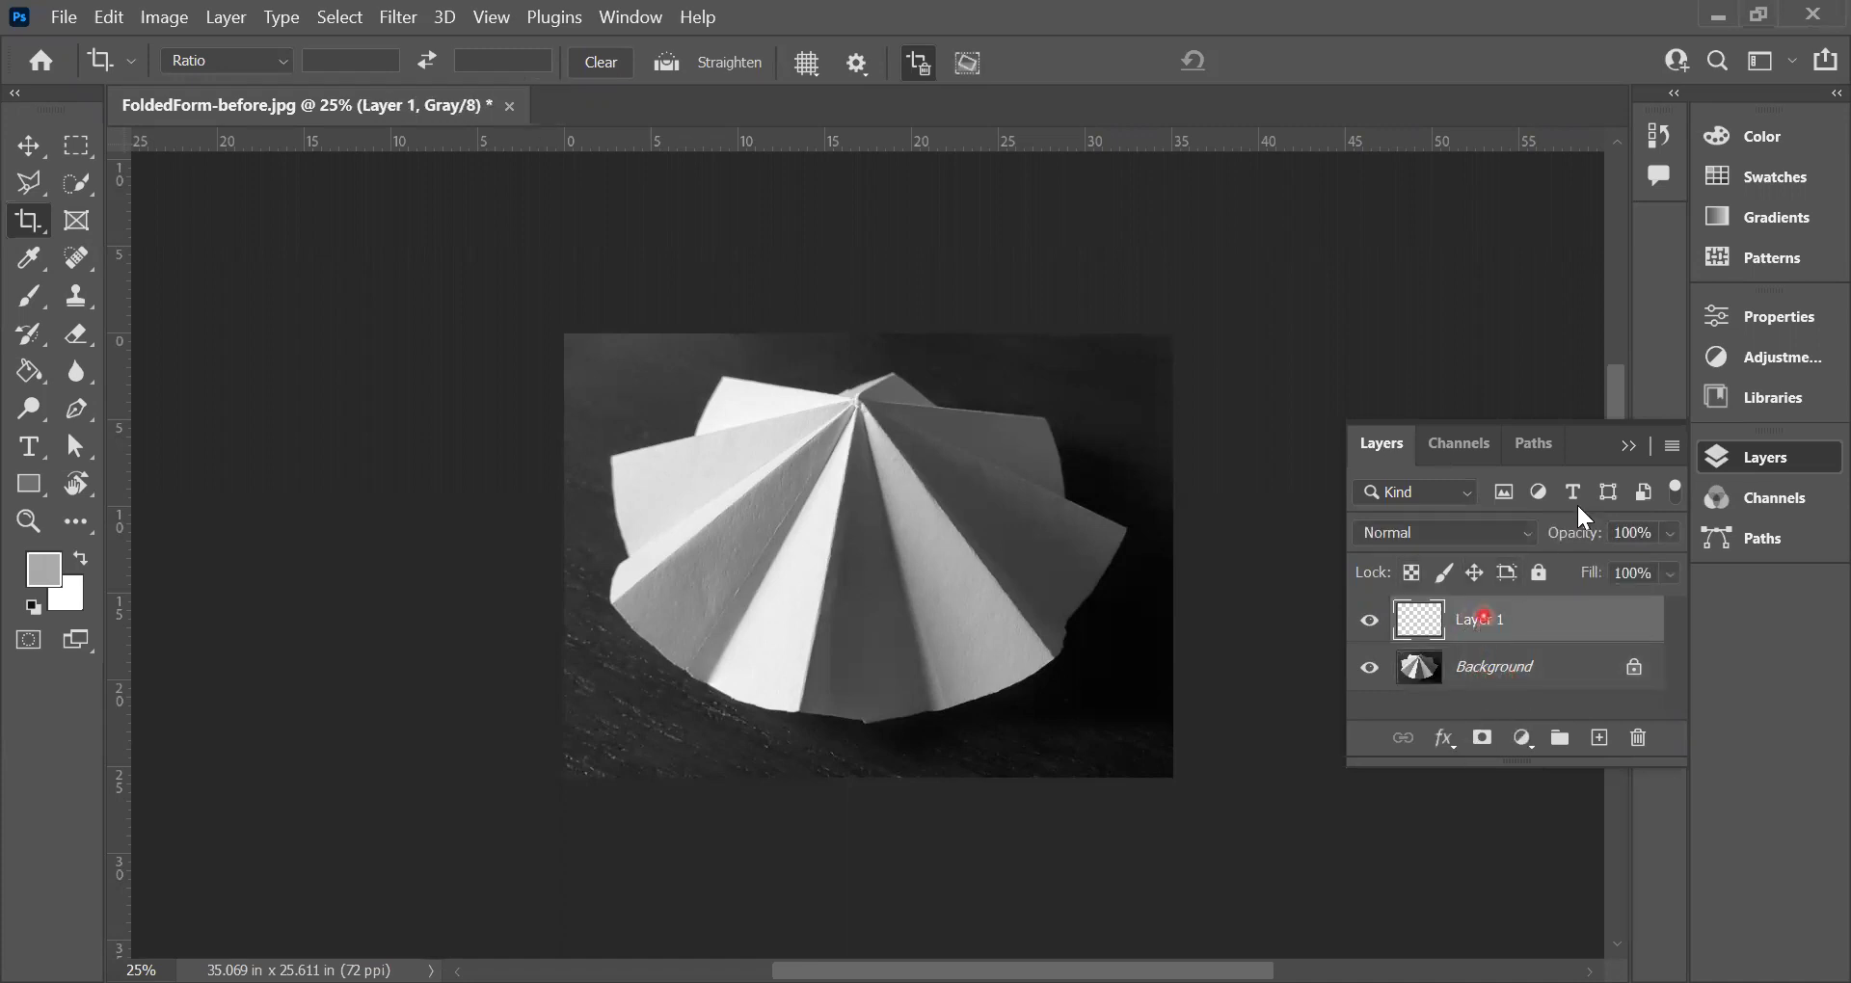
click(1629, 446)
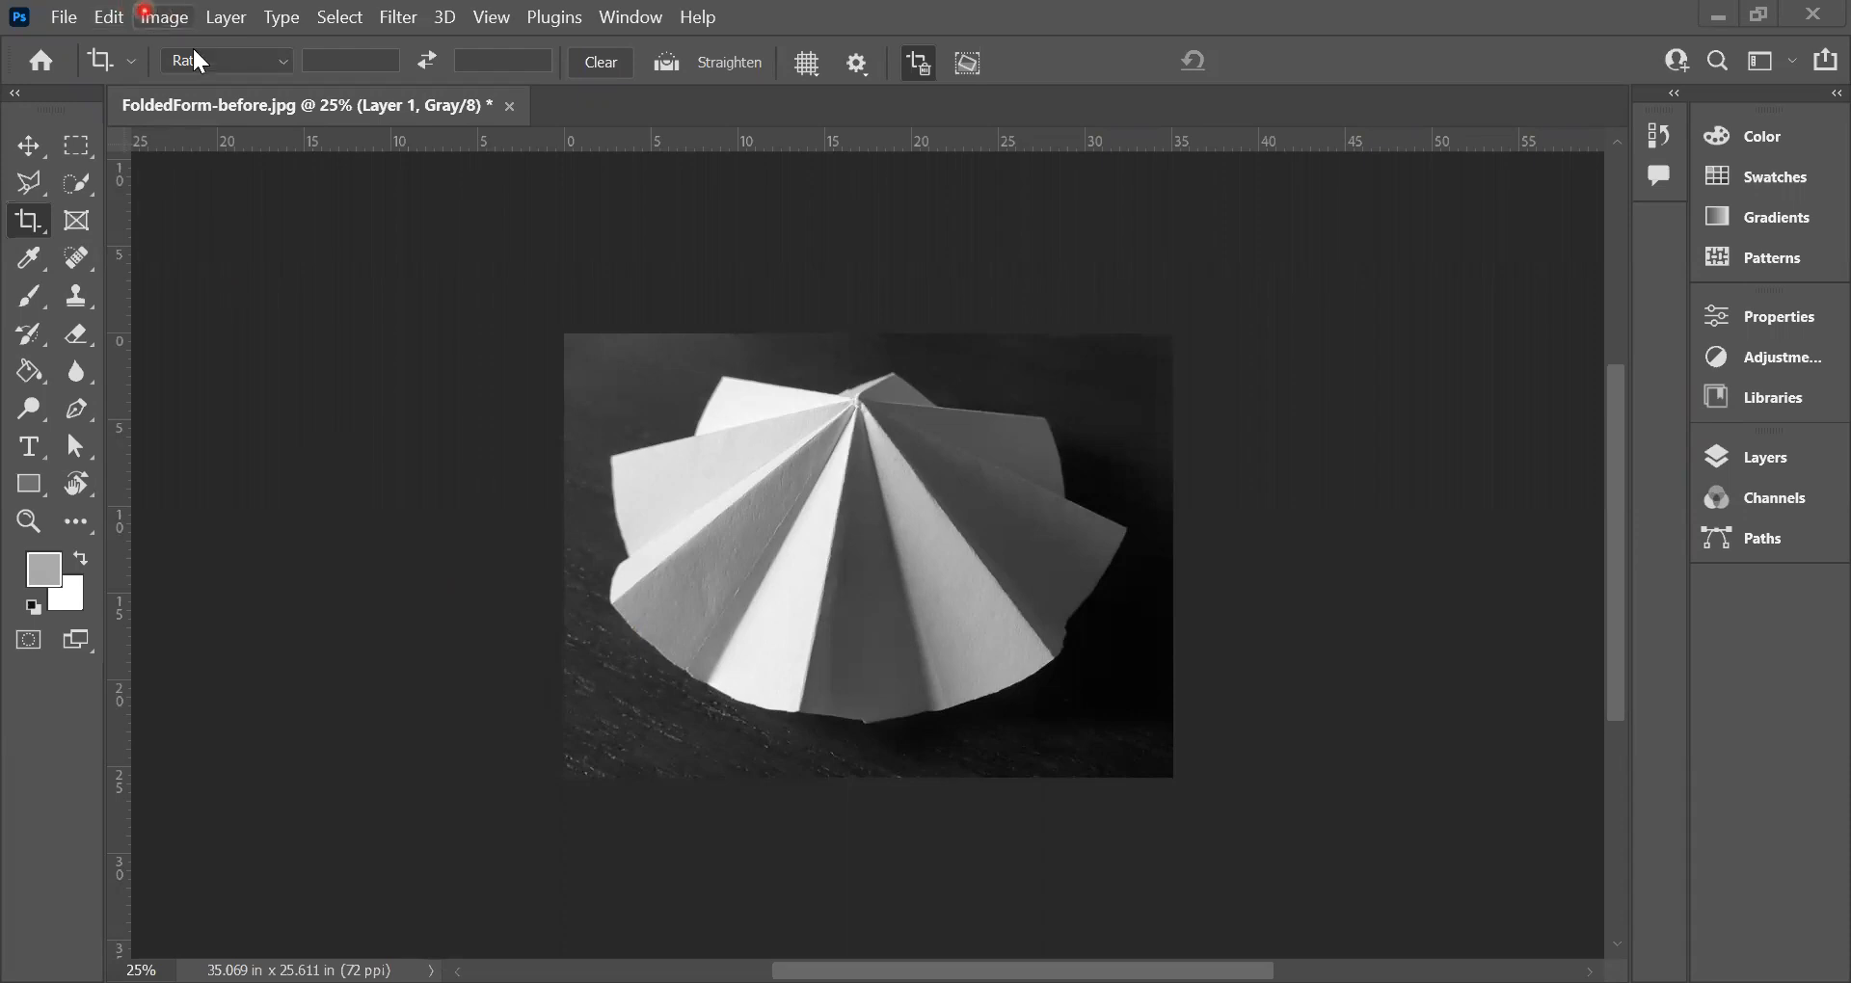
Step: Convert the grayscale image to RGB Color mode, flattening its layers
click(164, 16)
mouse_move(337, 44)
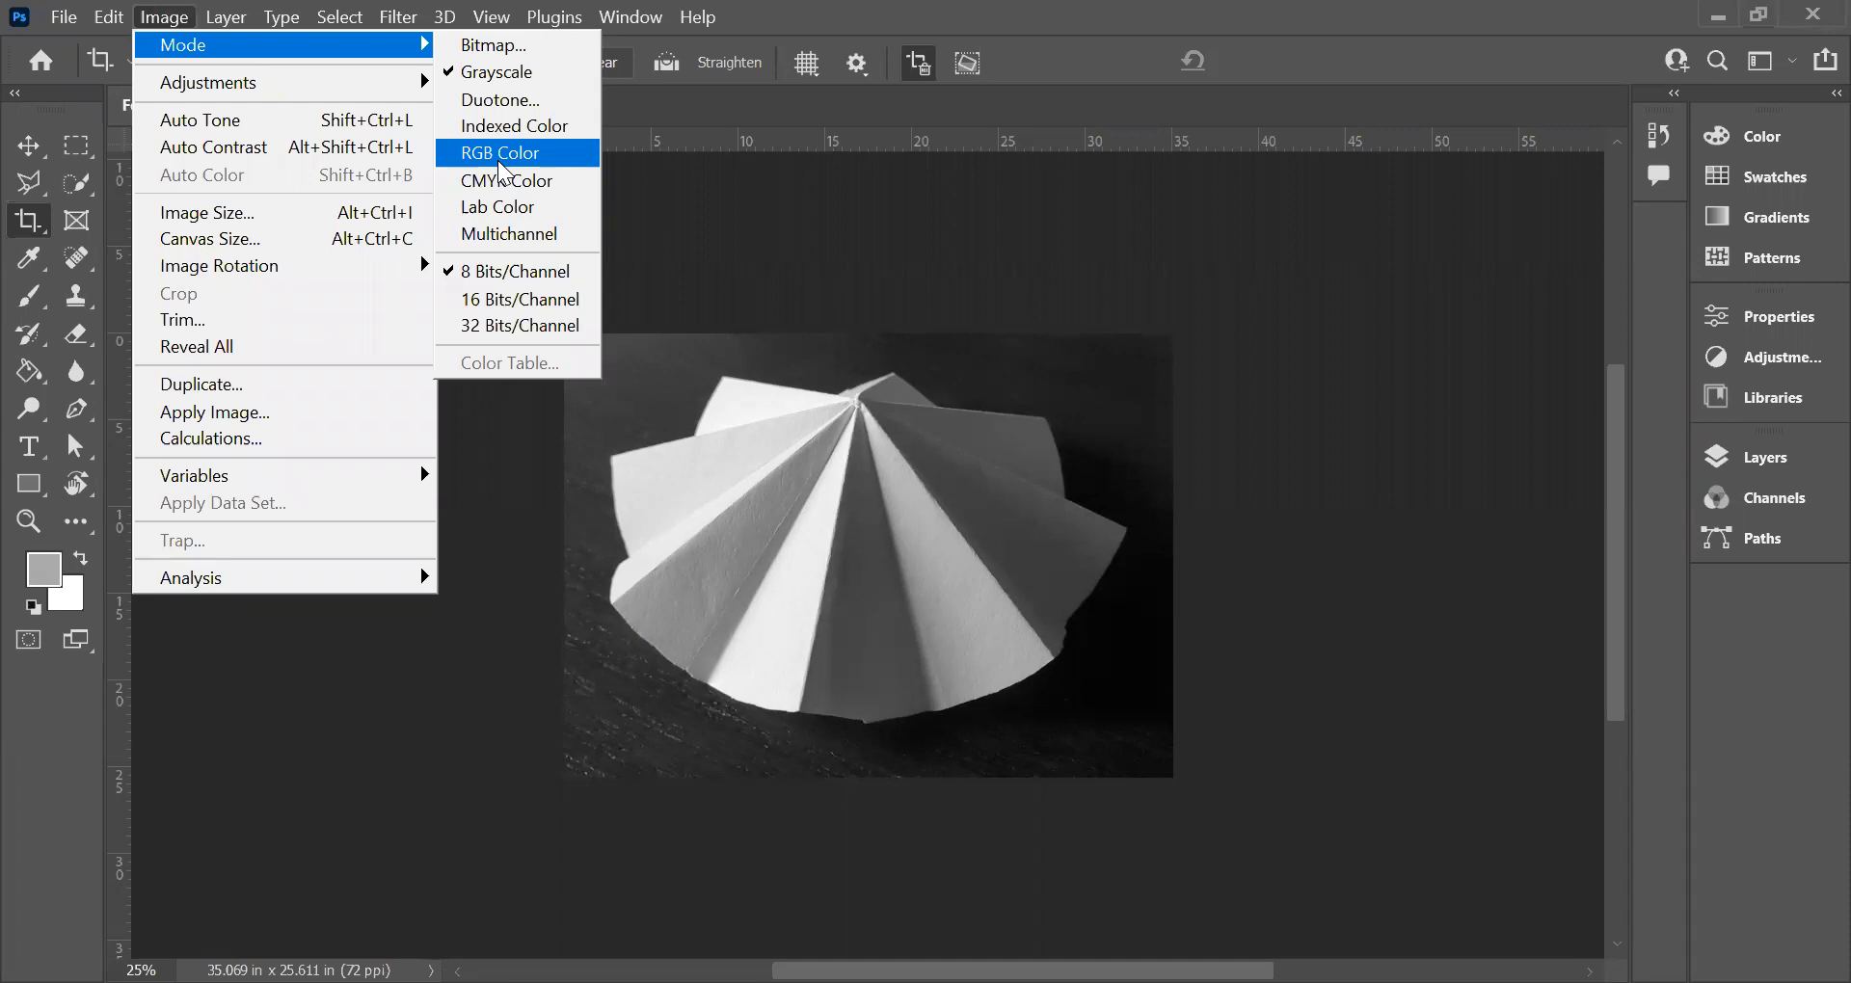
click(501, 156)
click(910, 419)
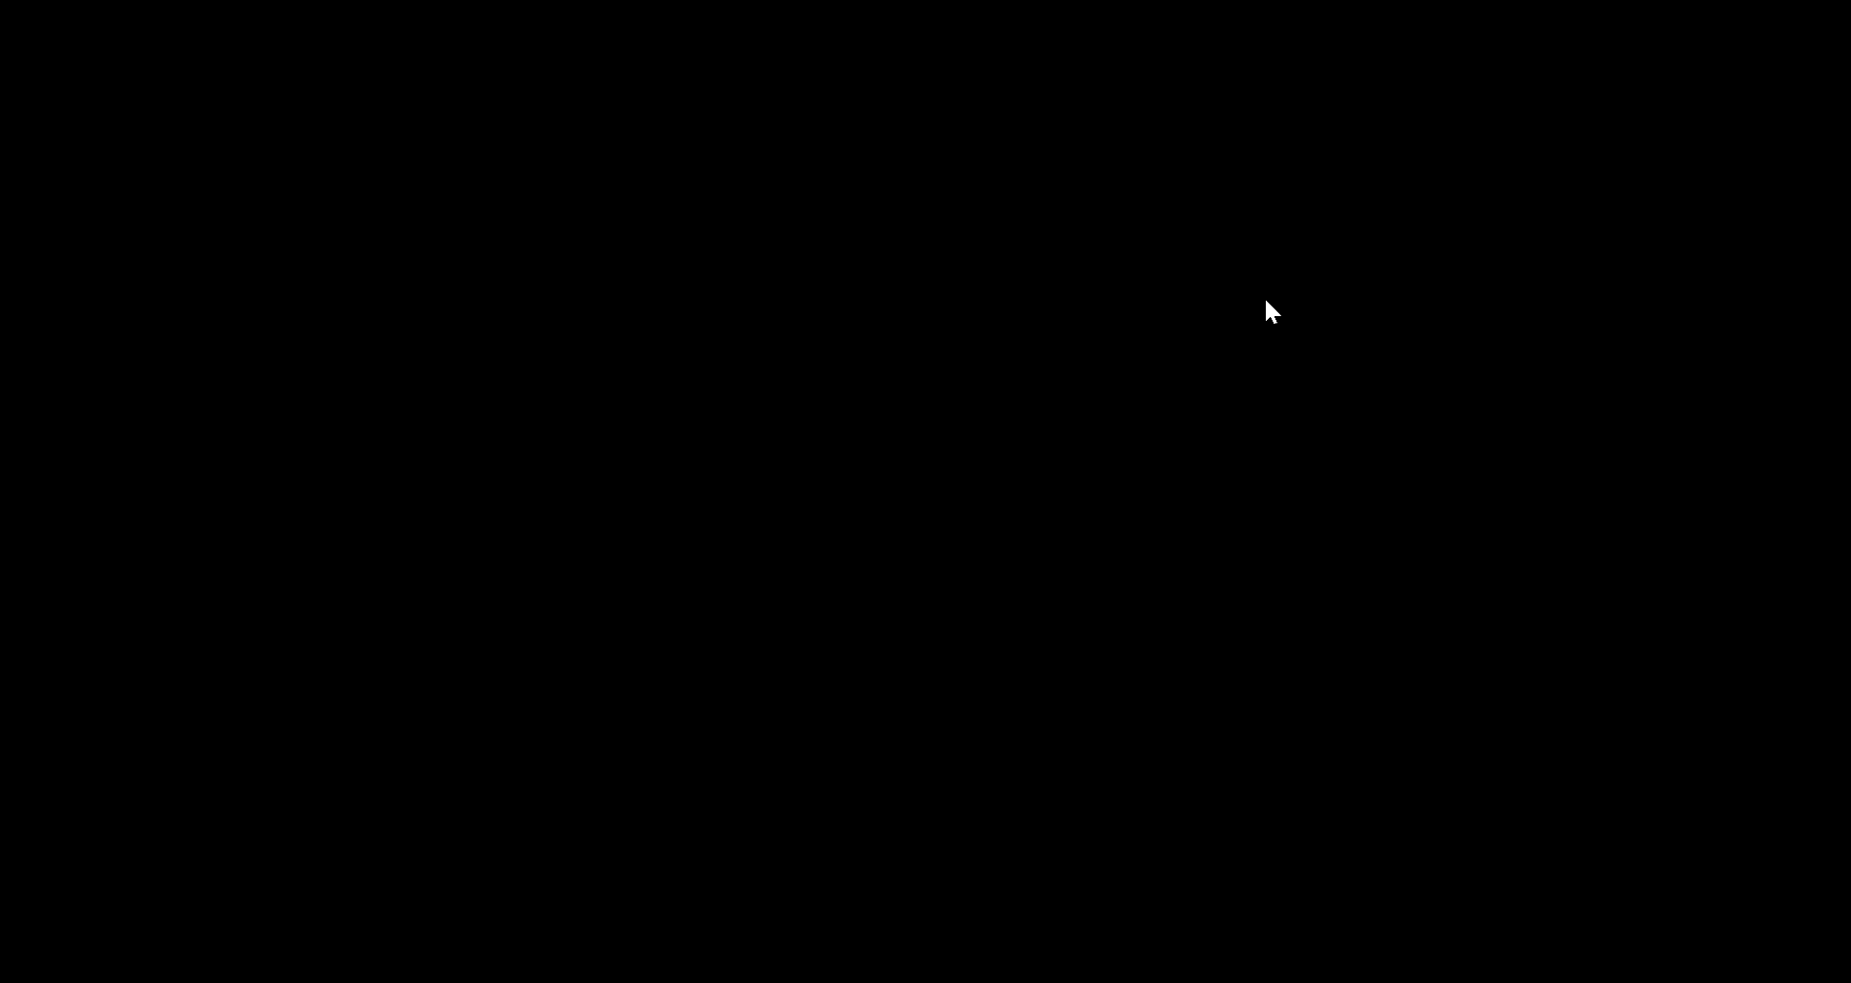
click(883, 413)
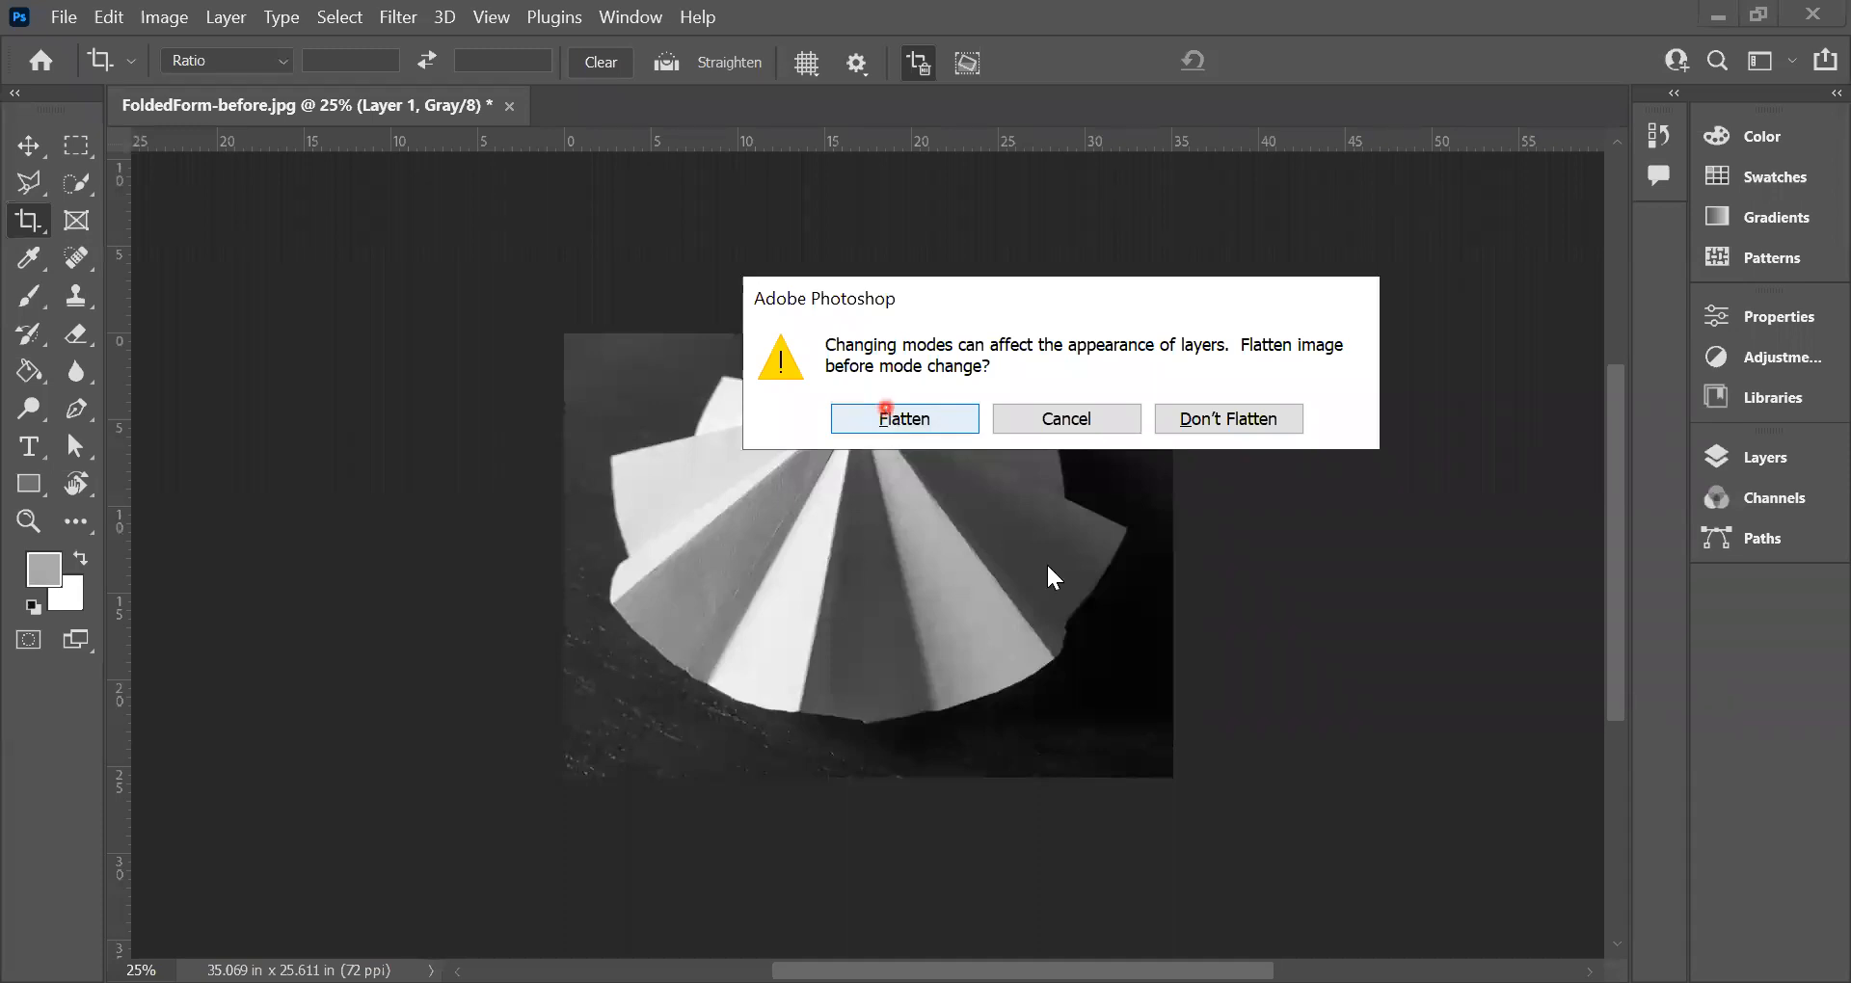
click(914, 418)
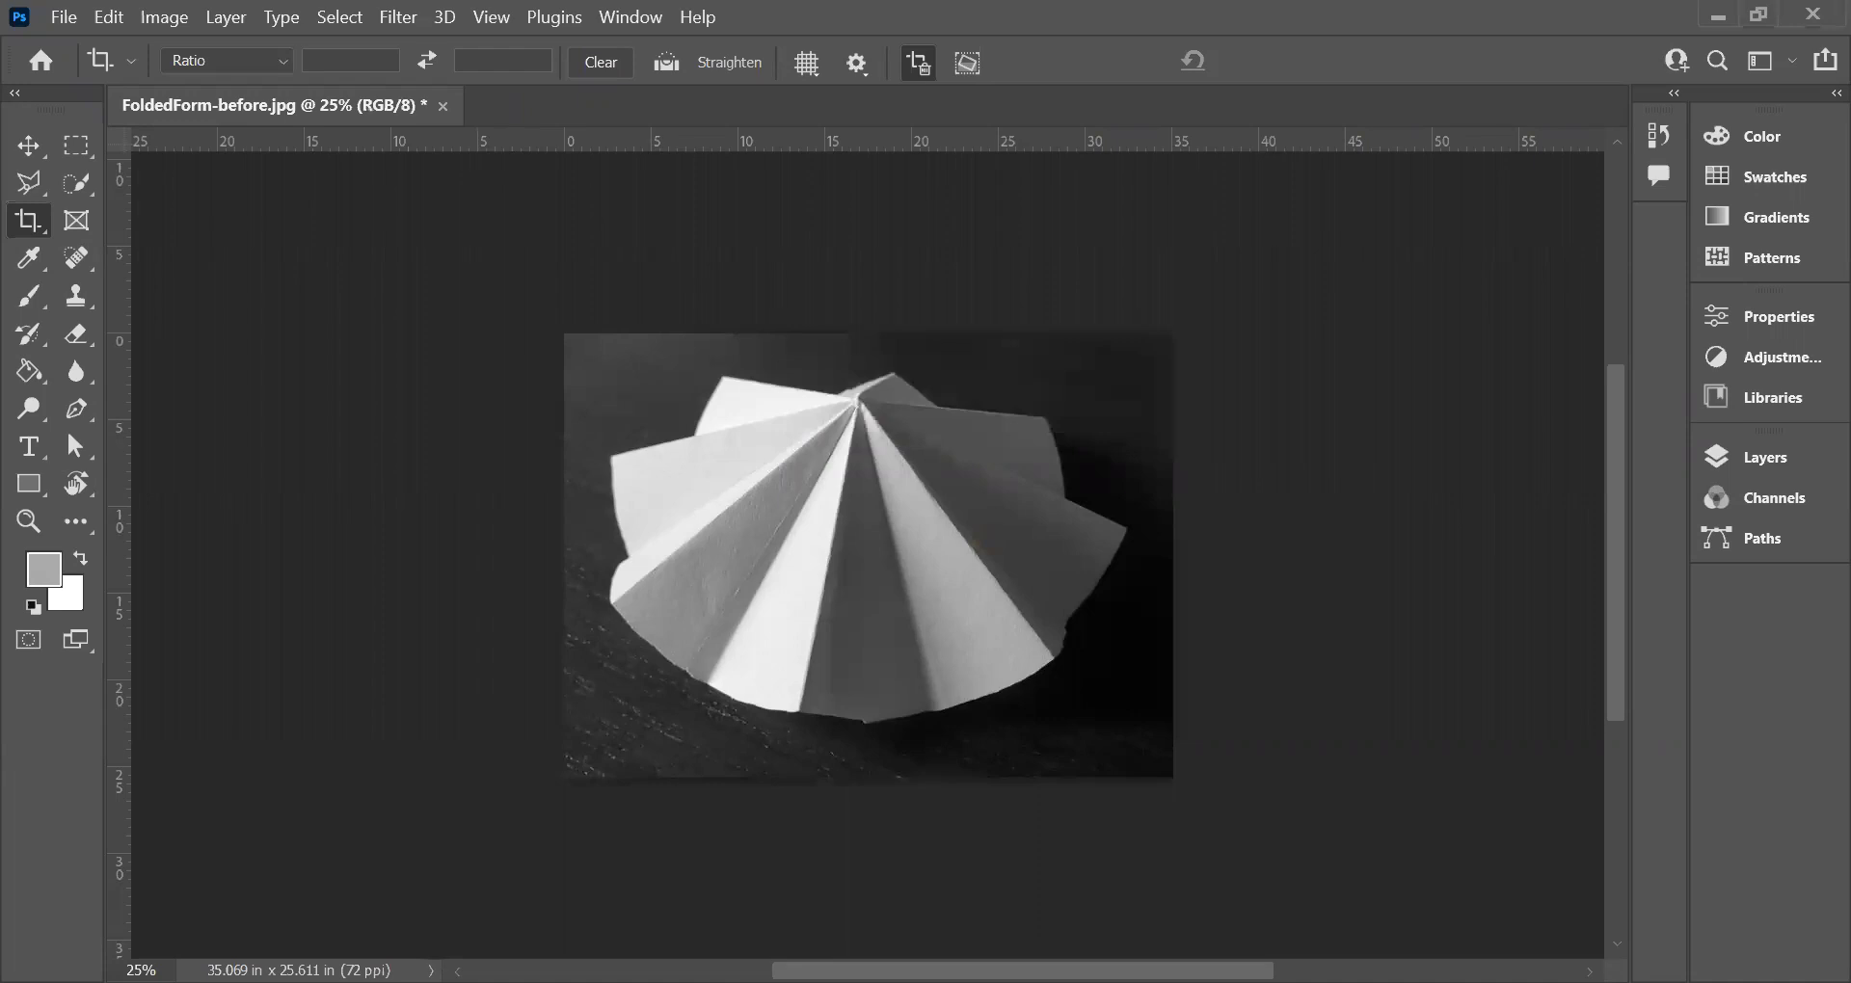
Step: Create a new blank layer above the background of the RGB image
click(1568, 247)
click(1750, 456)
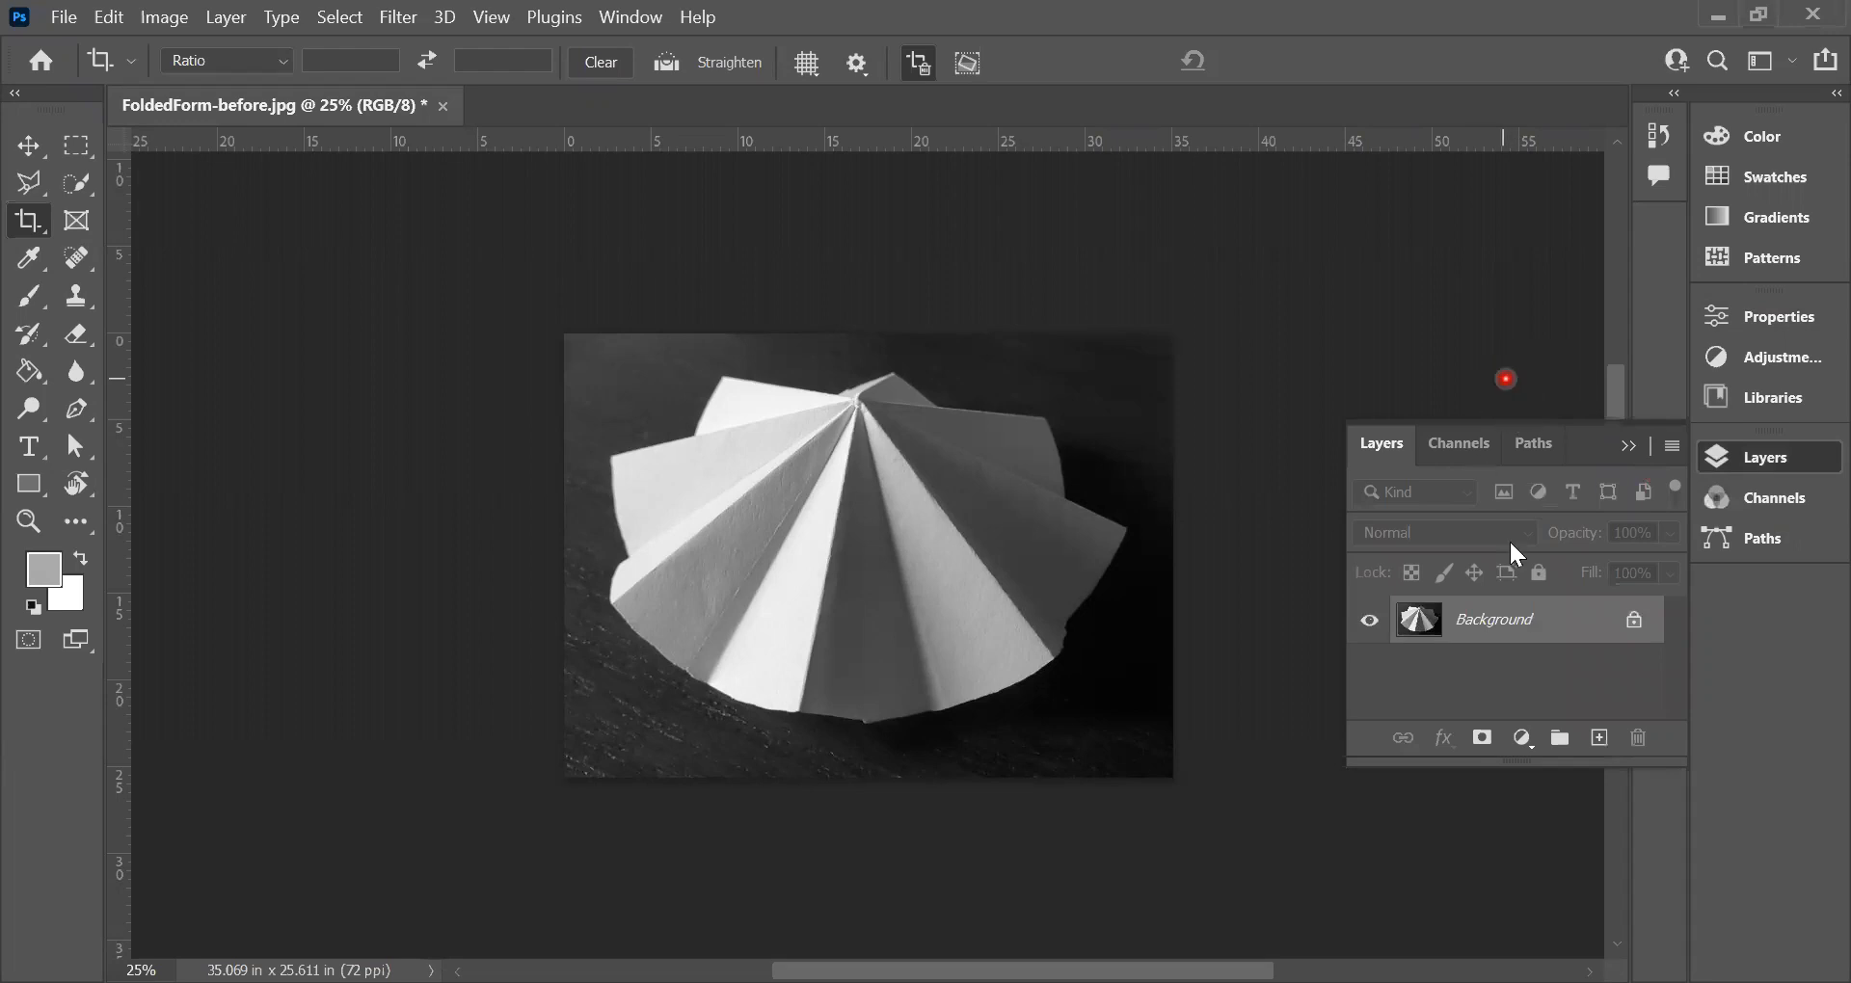
scroll(1614, 625, up, 2)
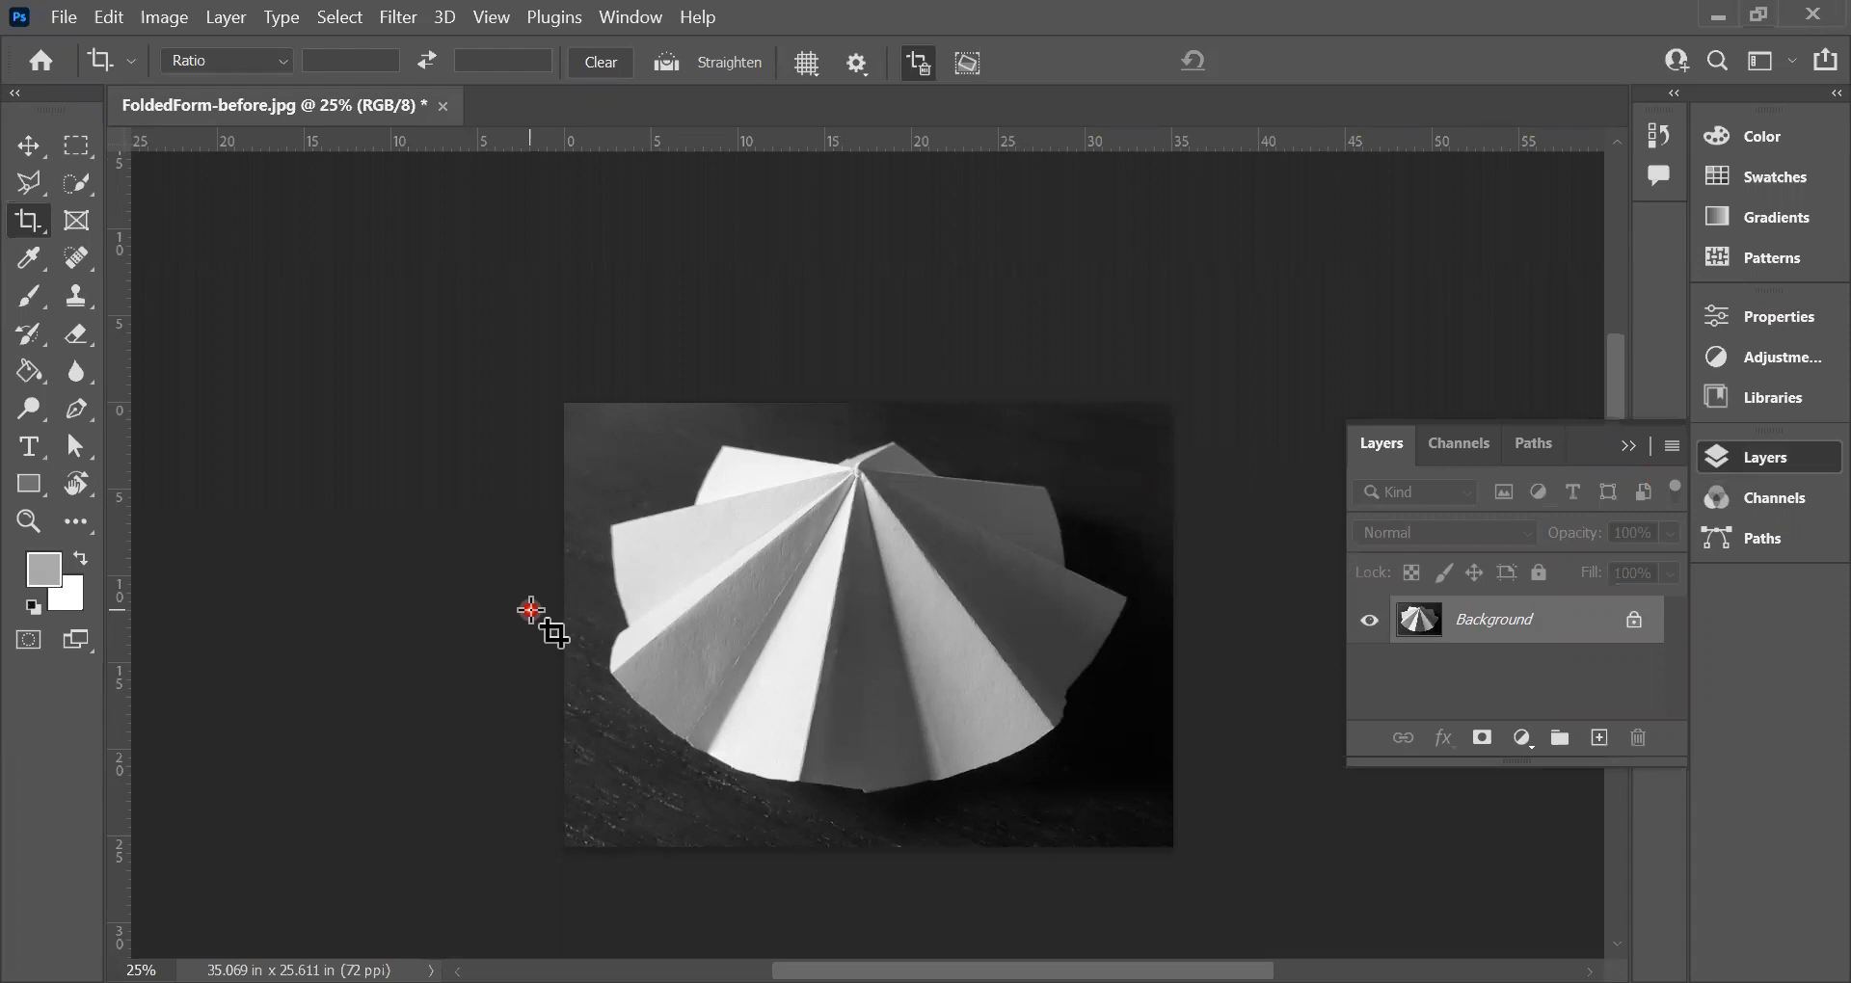
click(1606, 742)
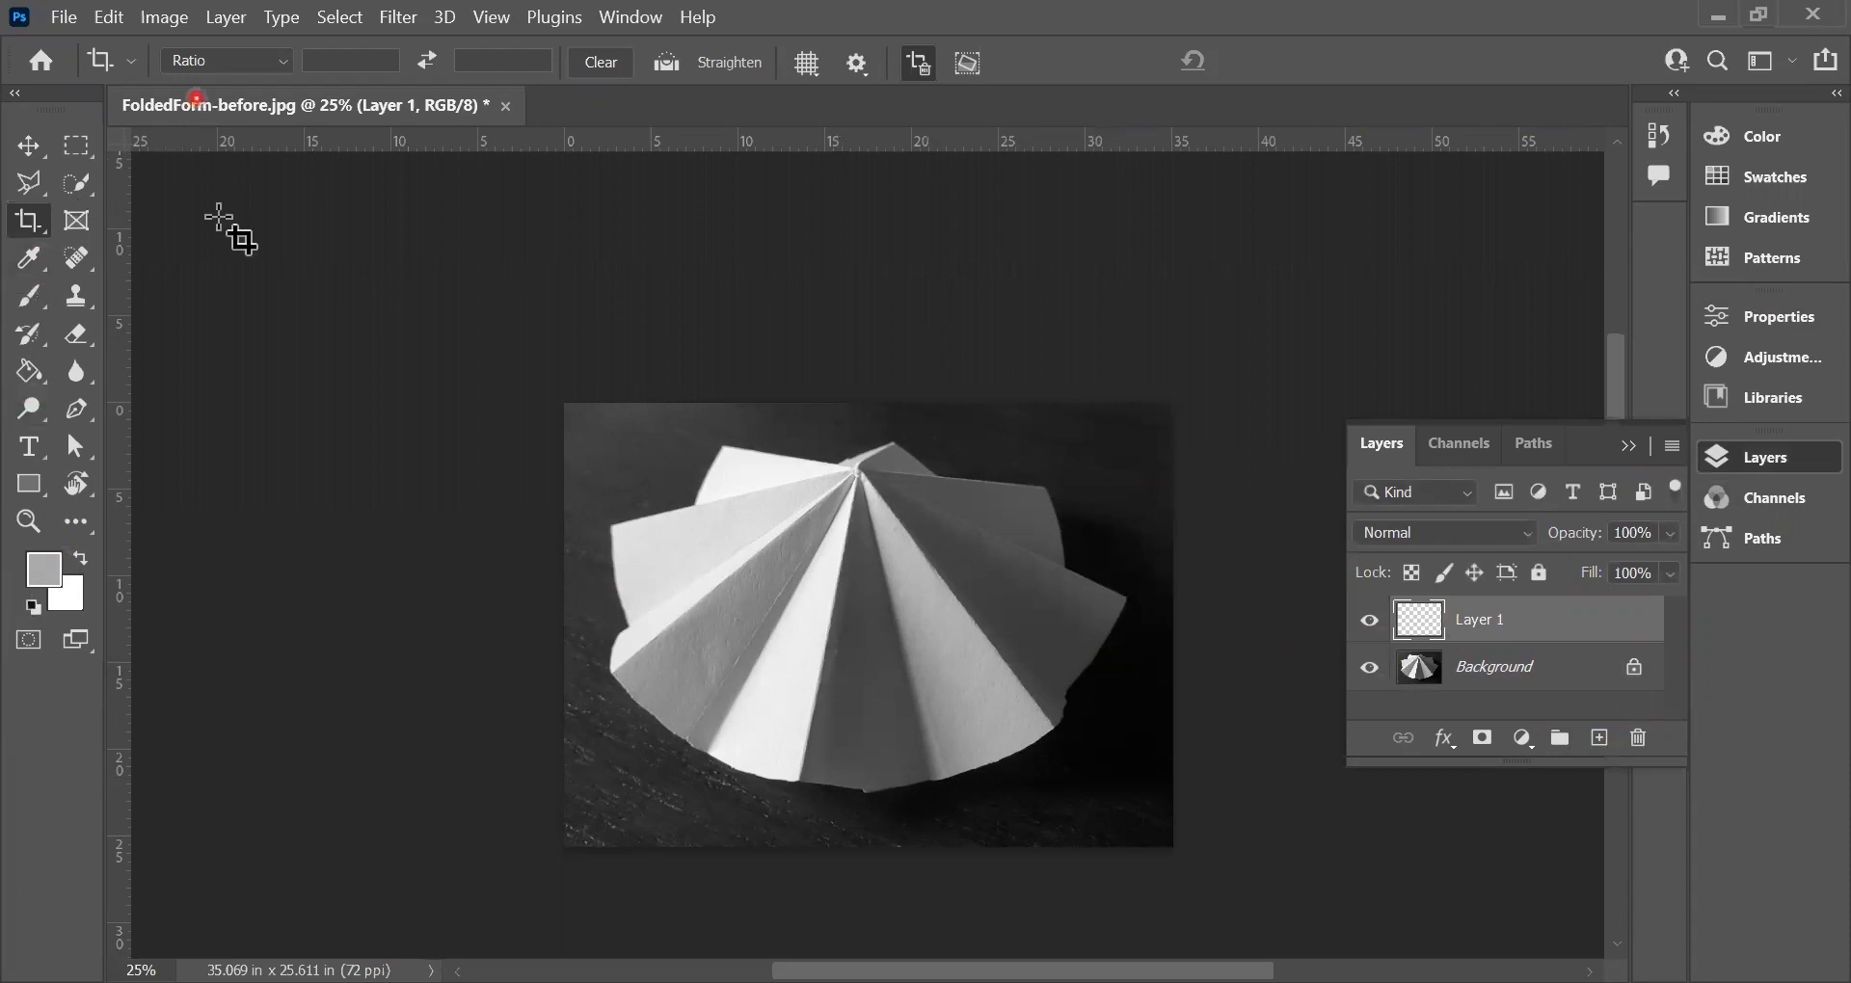
Step: Draw a rectangle shape covering the whole canvas, about 35.39 × 26.04 in, with the Rectangle tool
click(40, 496)
right_click(41, 496)
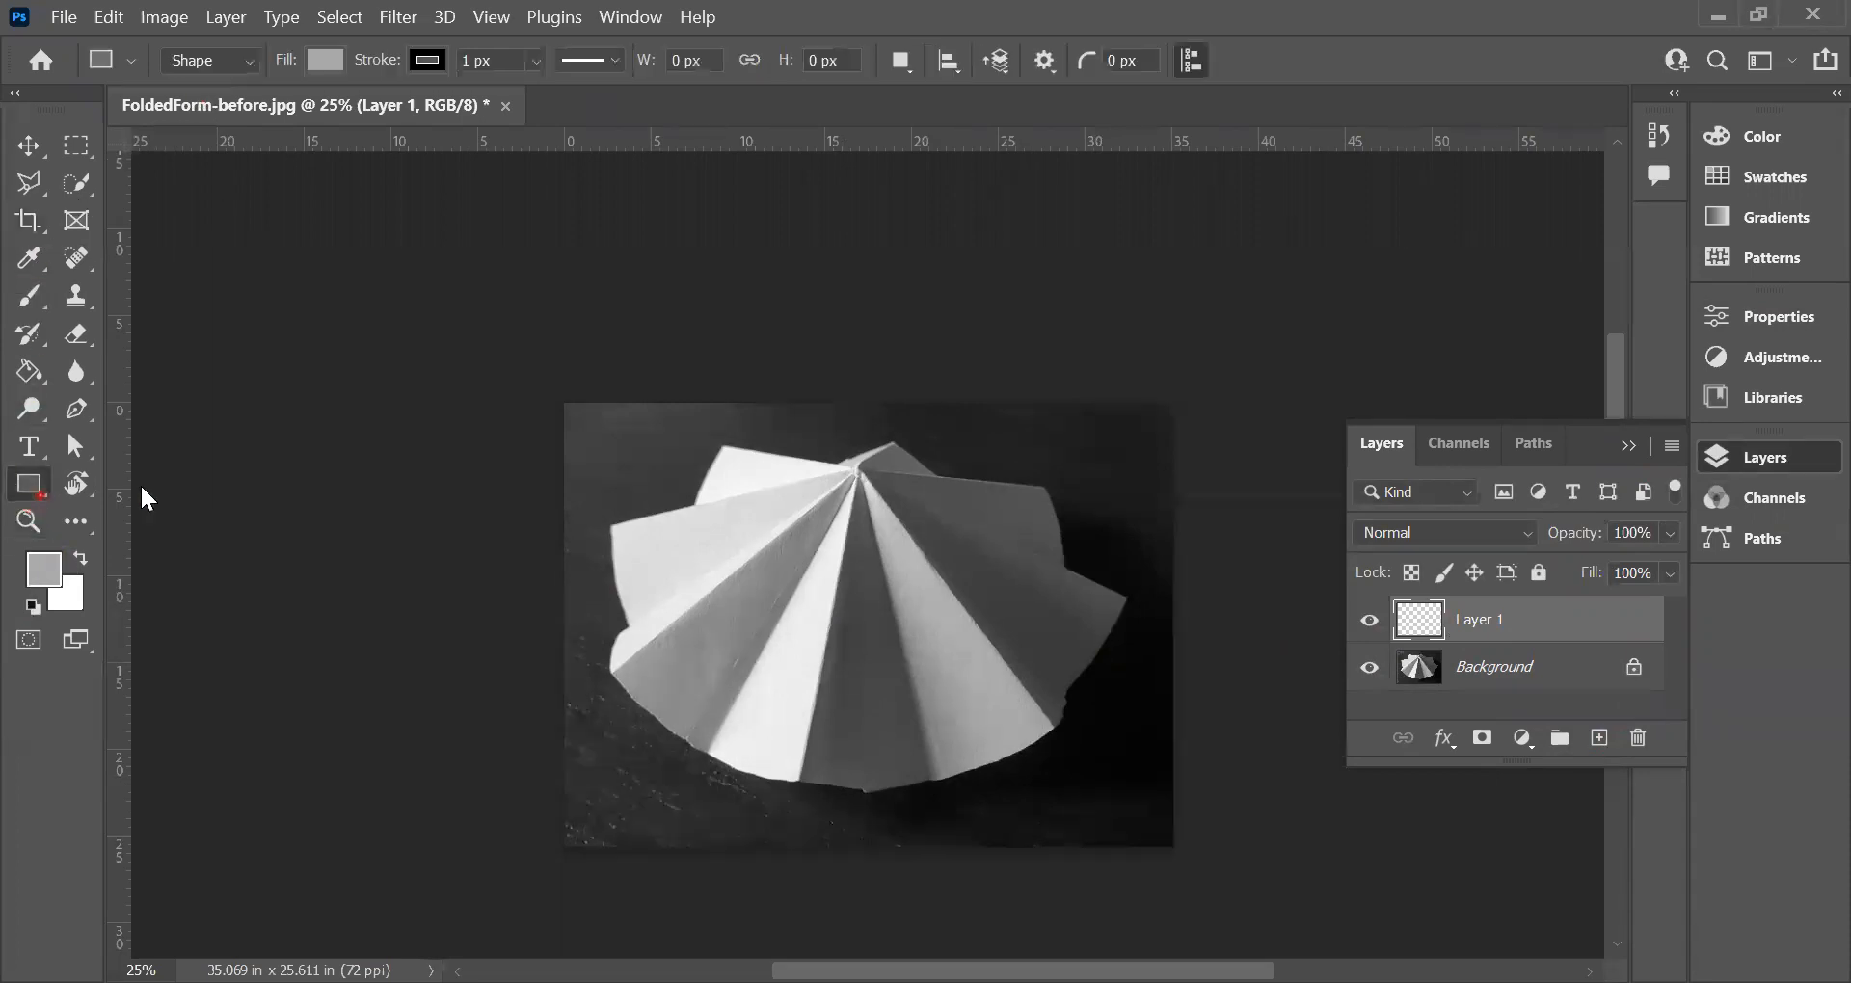
click(140, 486)
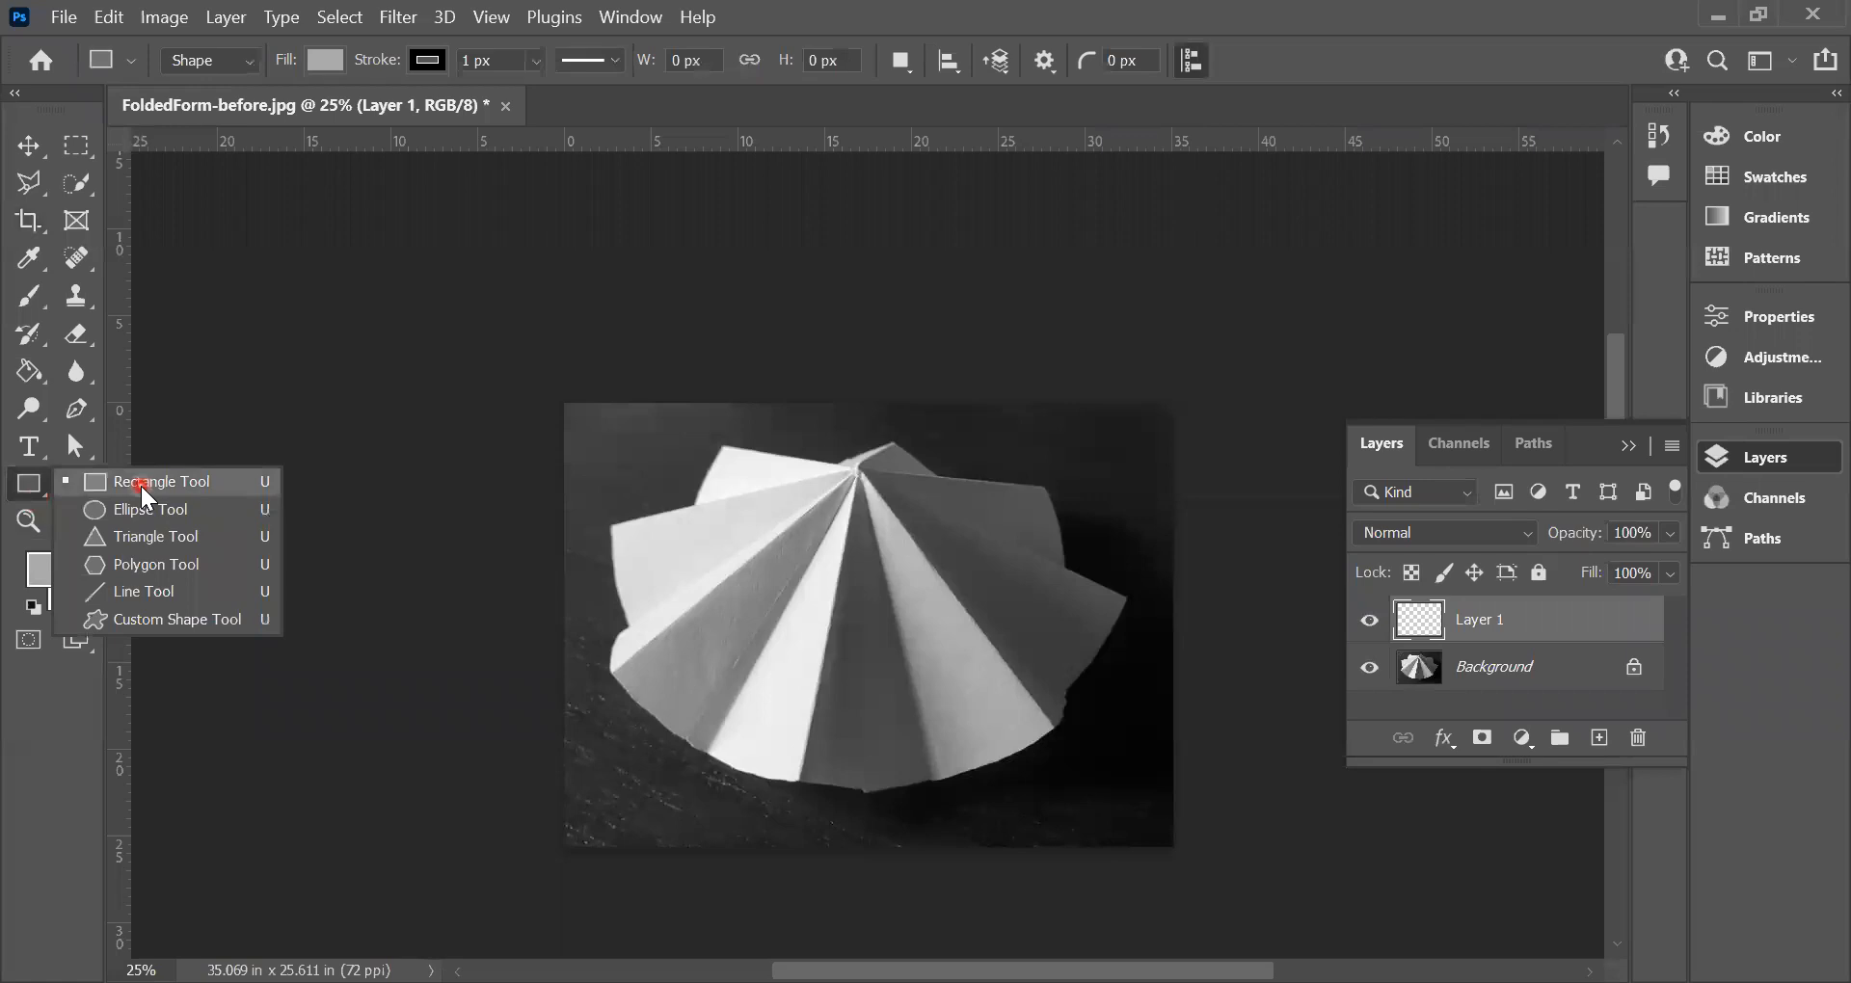
click(141, 486)
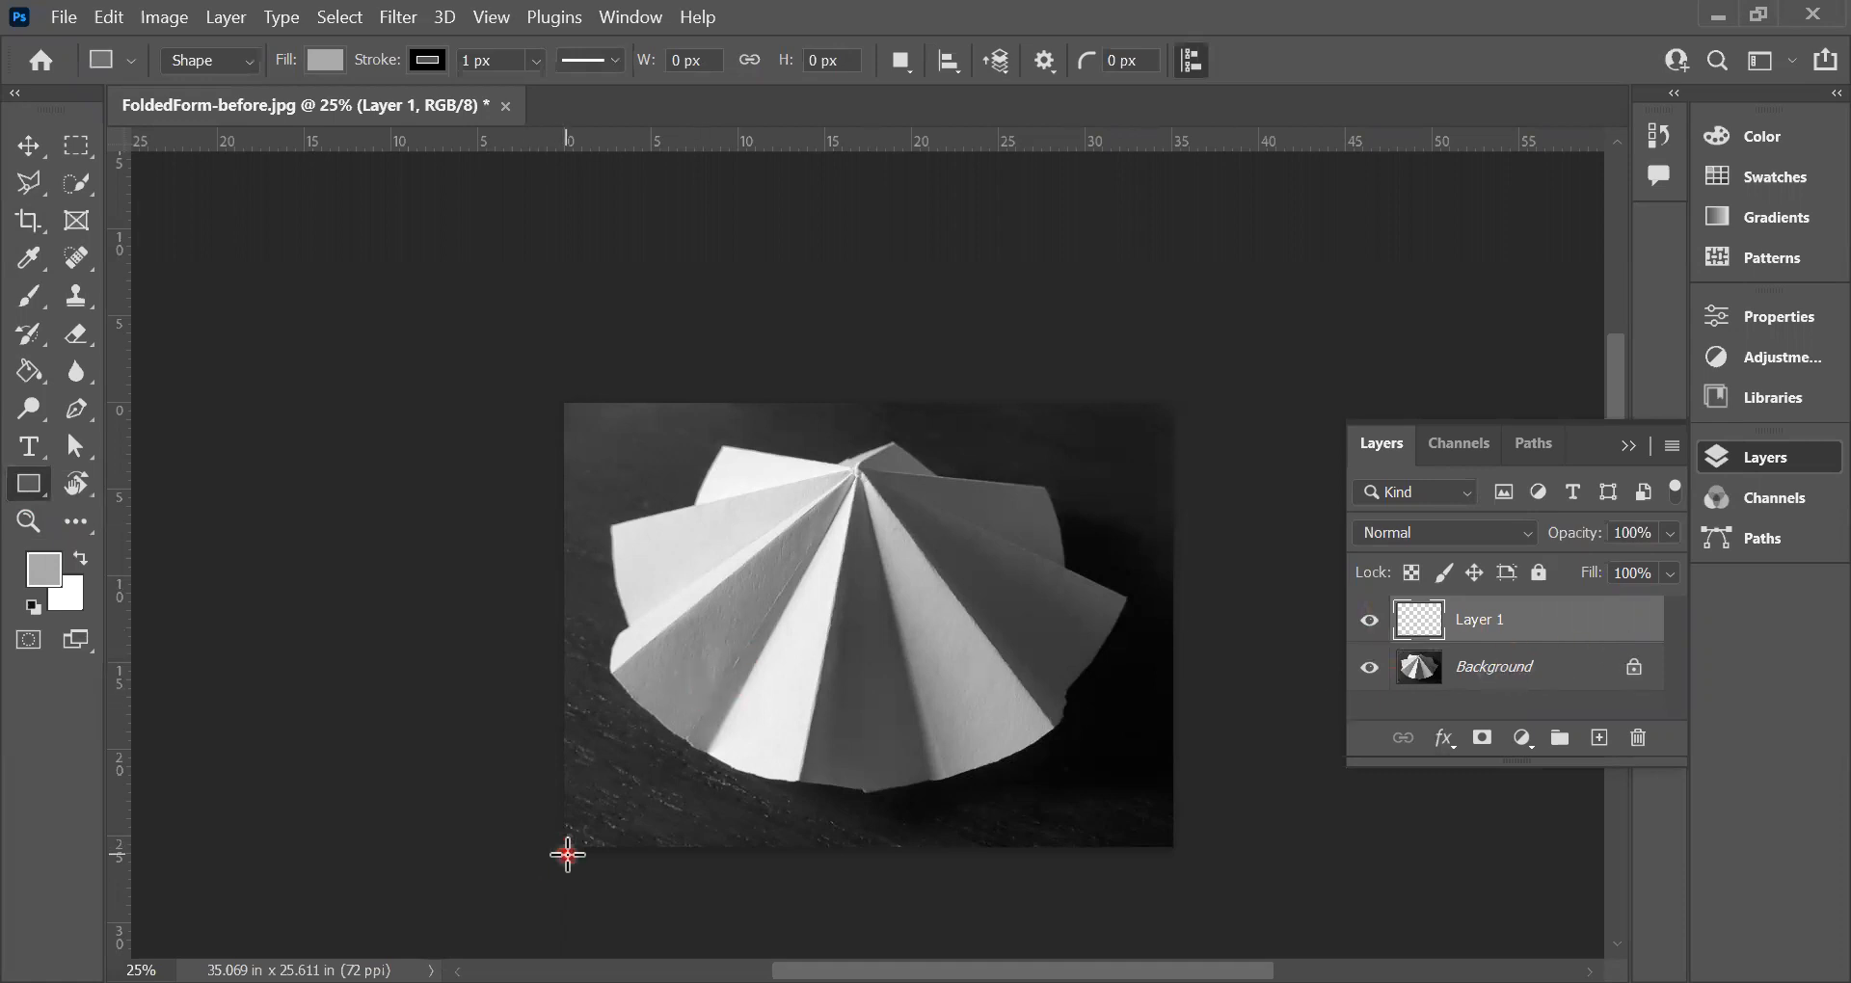
mouse_move(562, 851)
mouse_down()
mouse_move(957, 492)
mouse_move(1172, 397)
mouse_up()
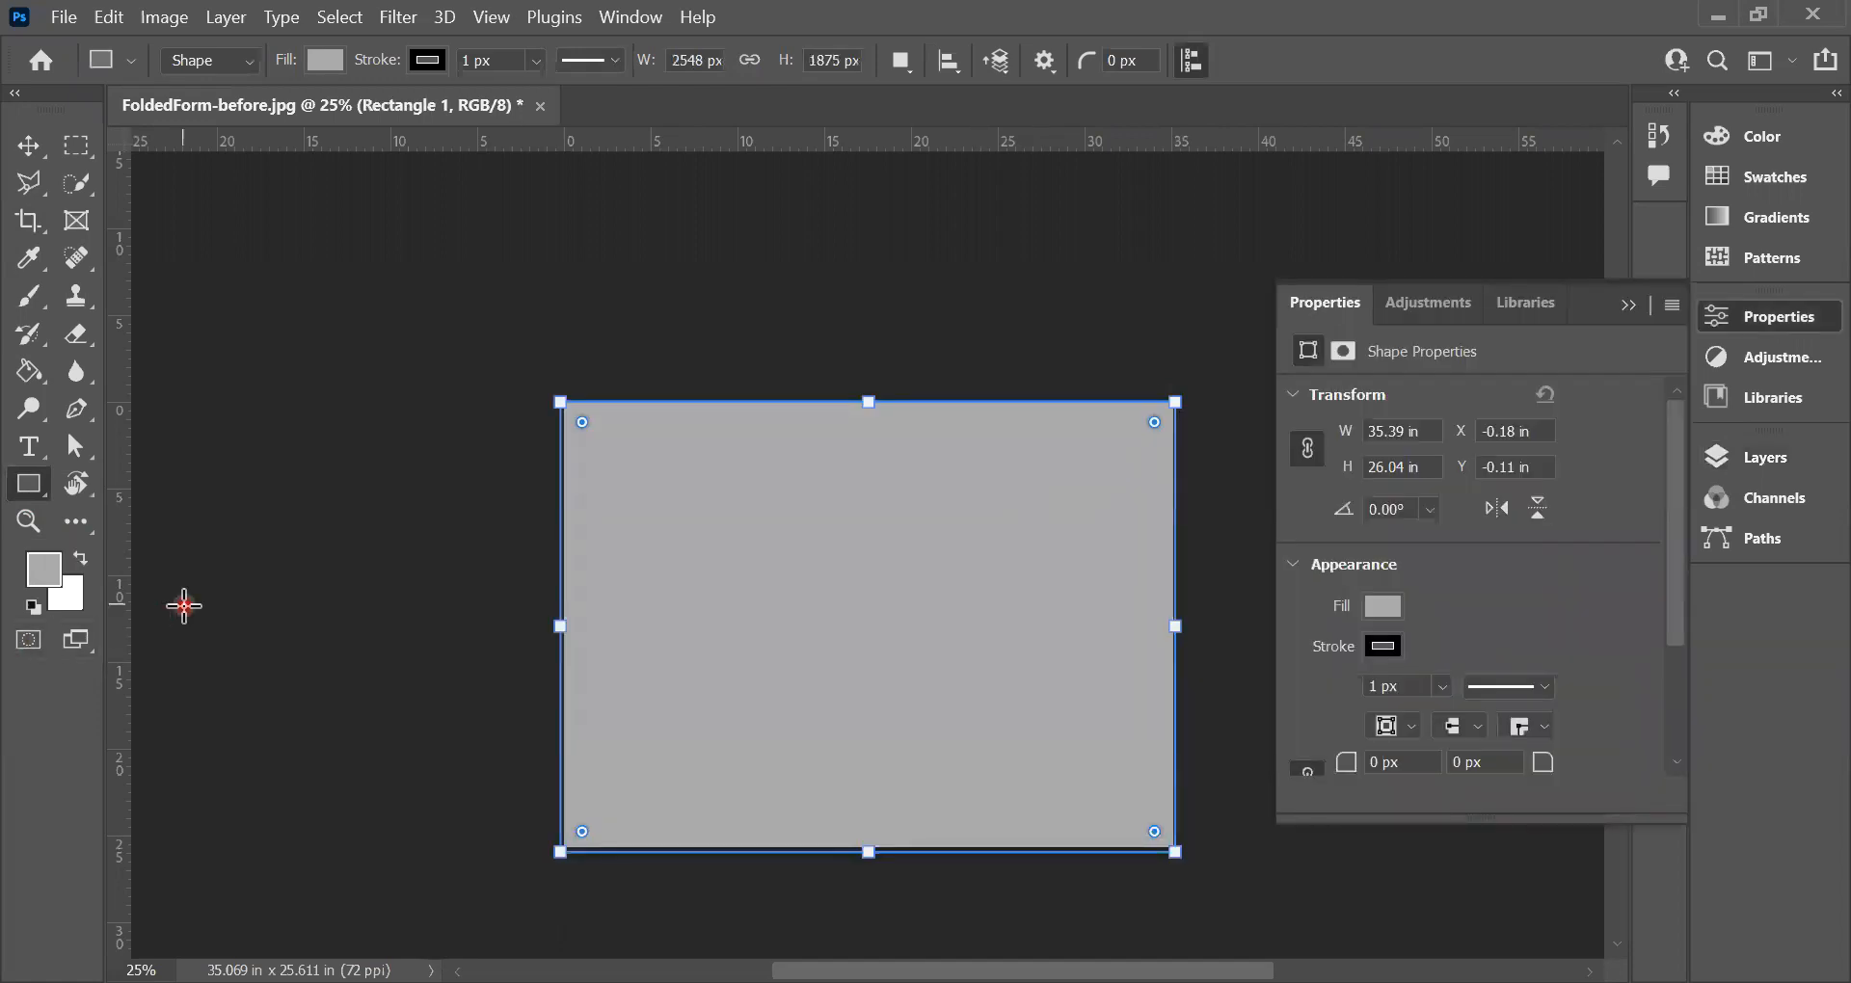
Step: Set the foreground color to a vivid turquoise with a hue of 174°
click(45, 572)
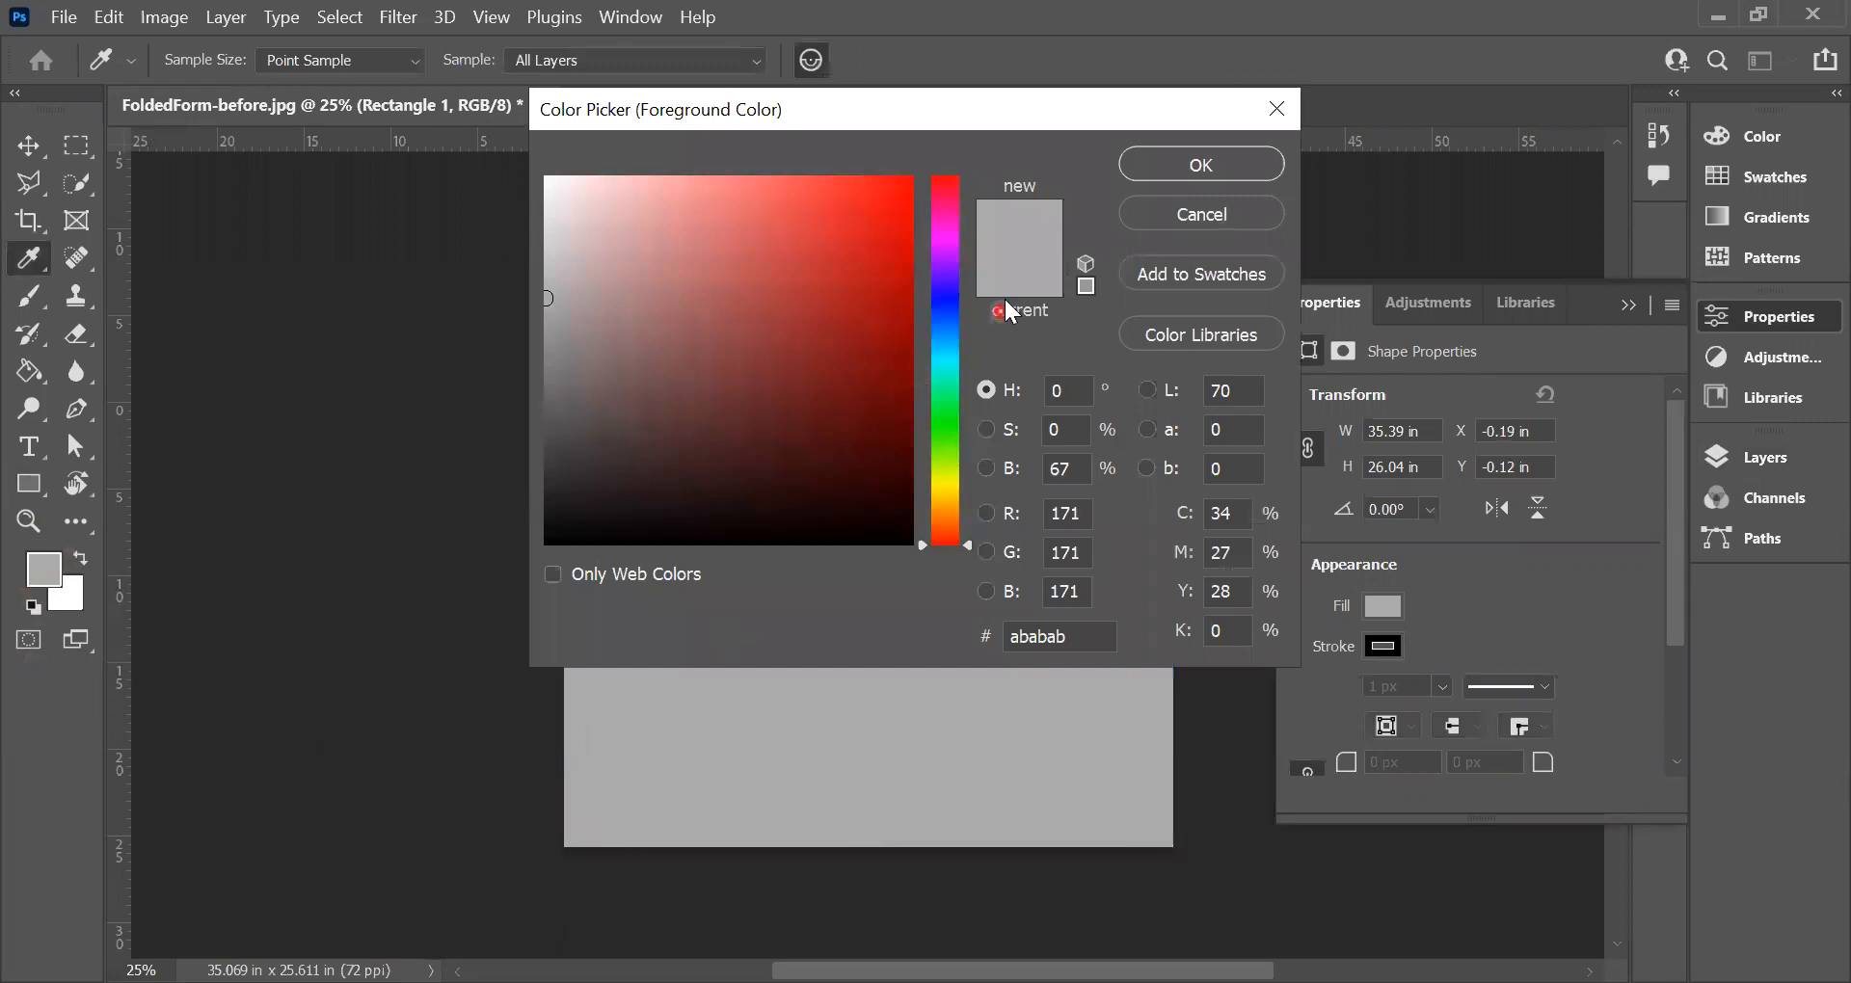
click(921, 542)
drag(918, 541, 912, 366)
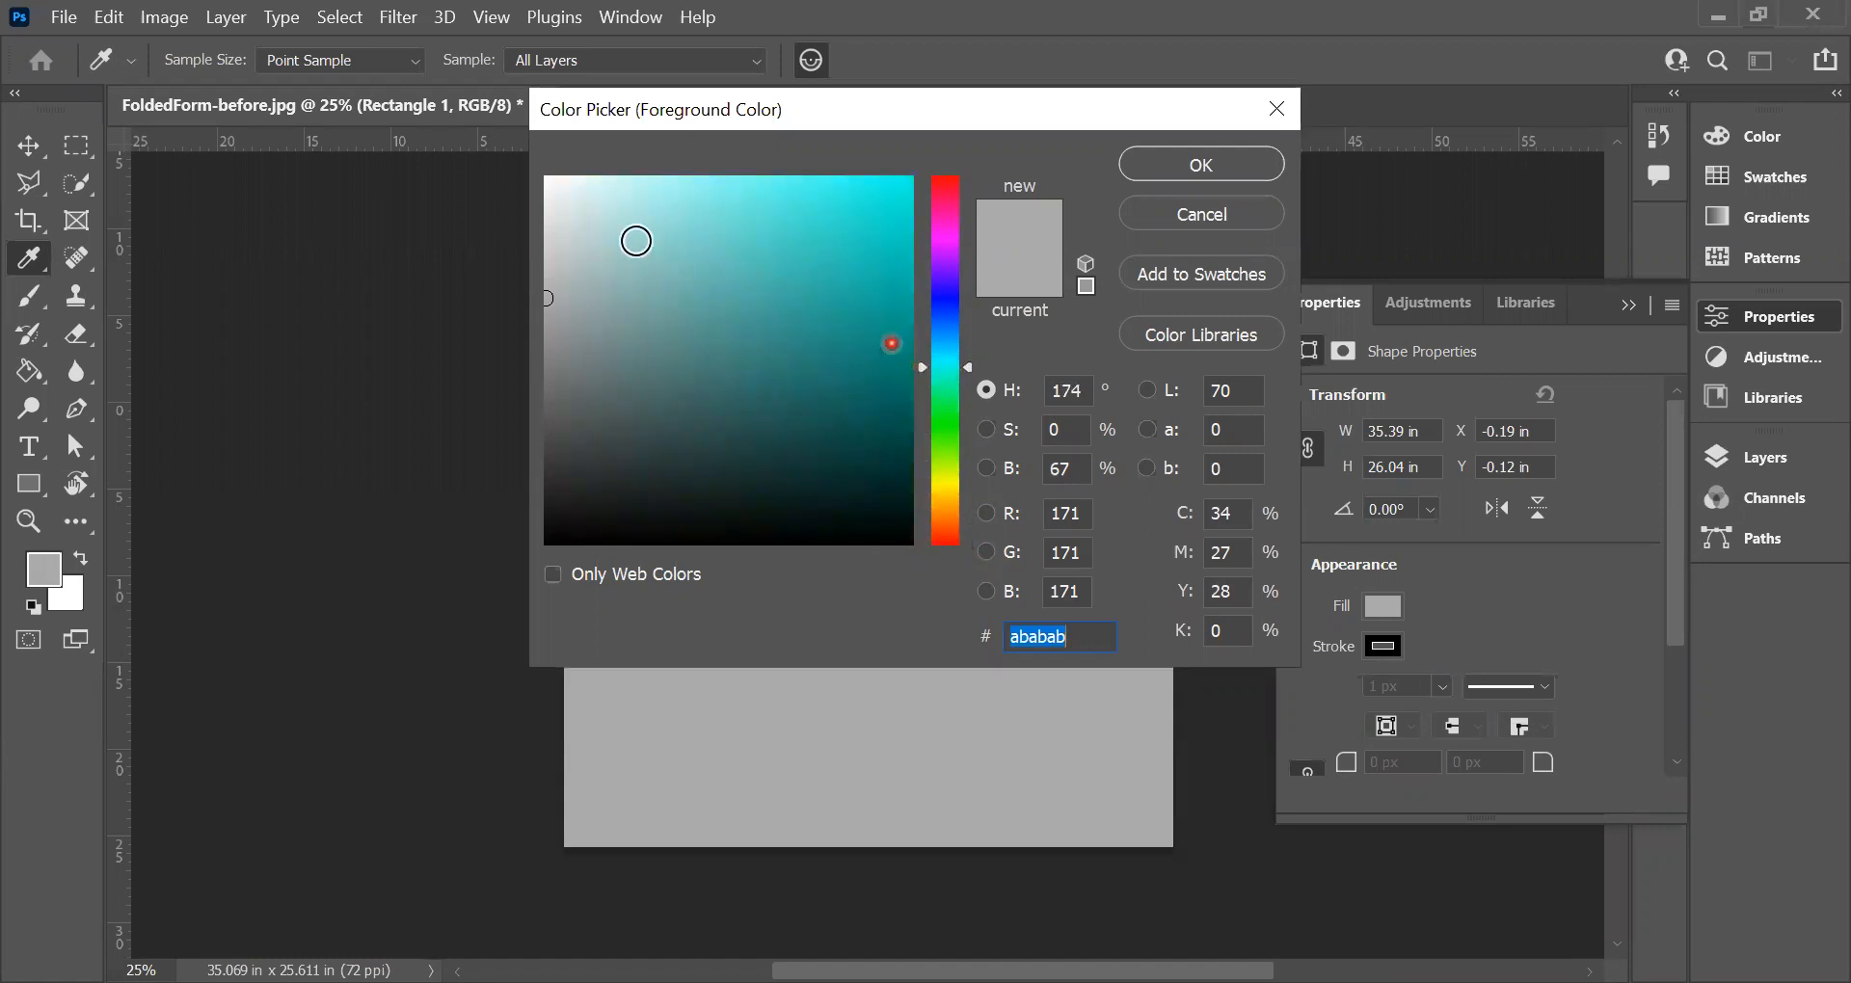
click(568, 259)
mouse_move(578, 245)
mouse_down()
mouse_move(653, 190)
mouse_move(793, 178)
mouse_up()
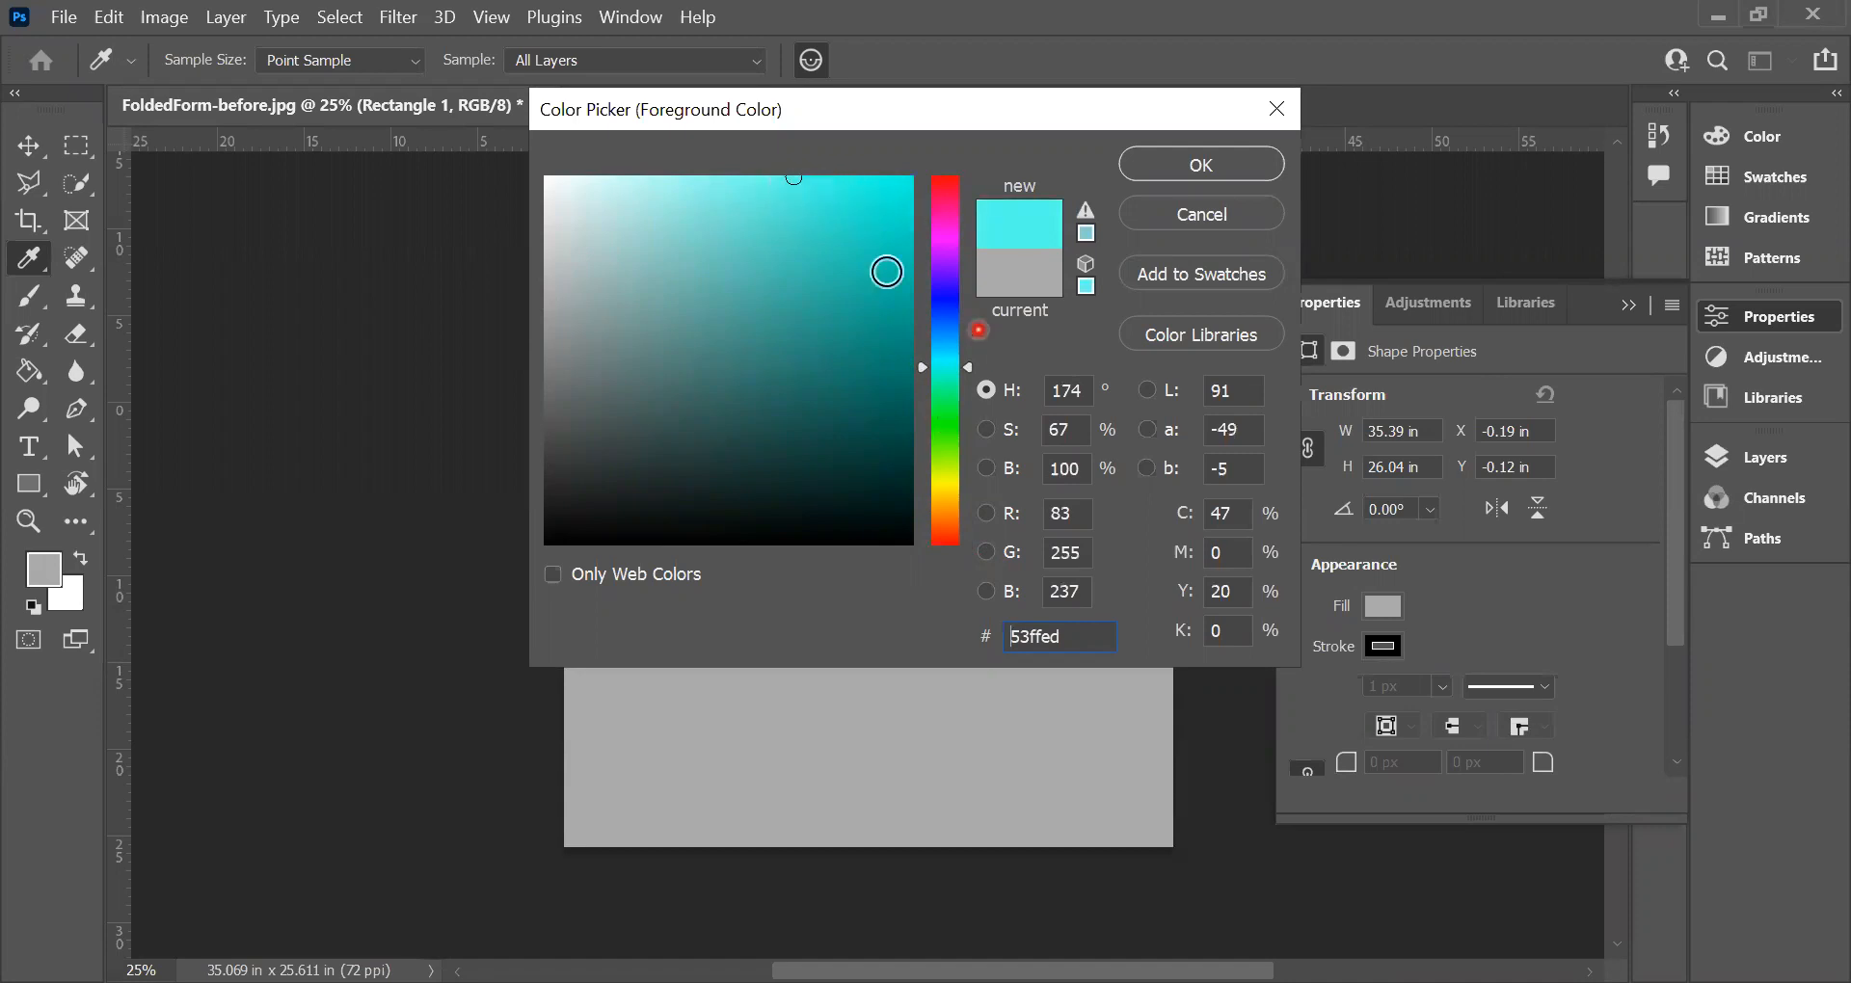
drag(788, 177, 909, 181)
click(1201, 170)
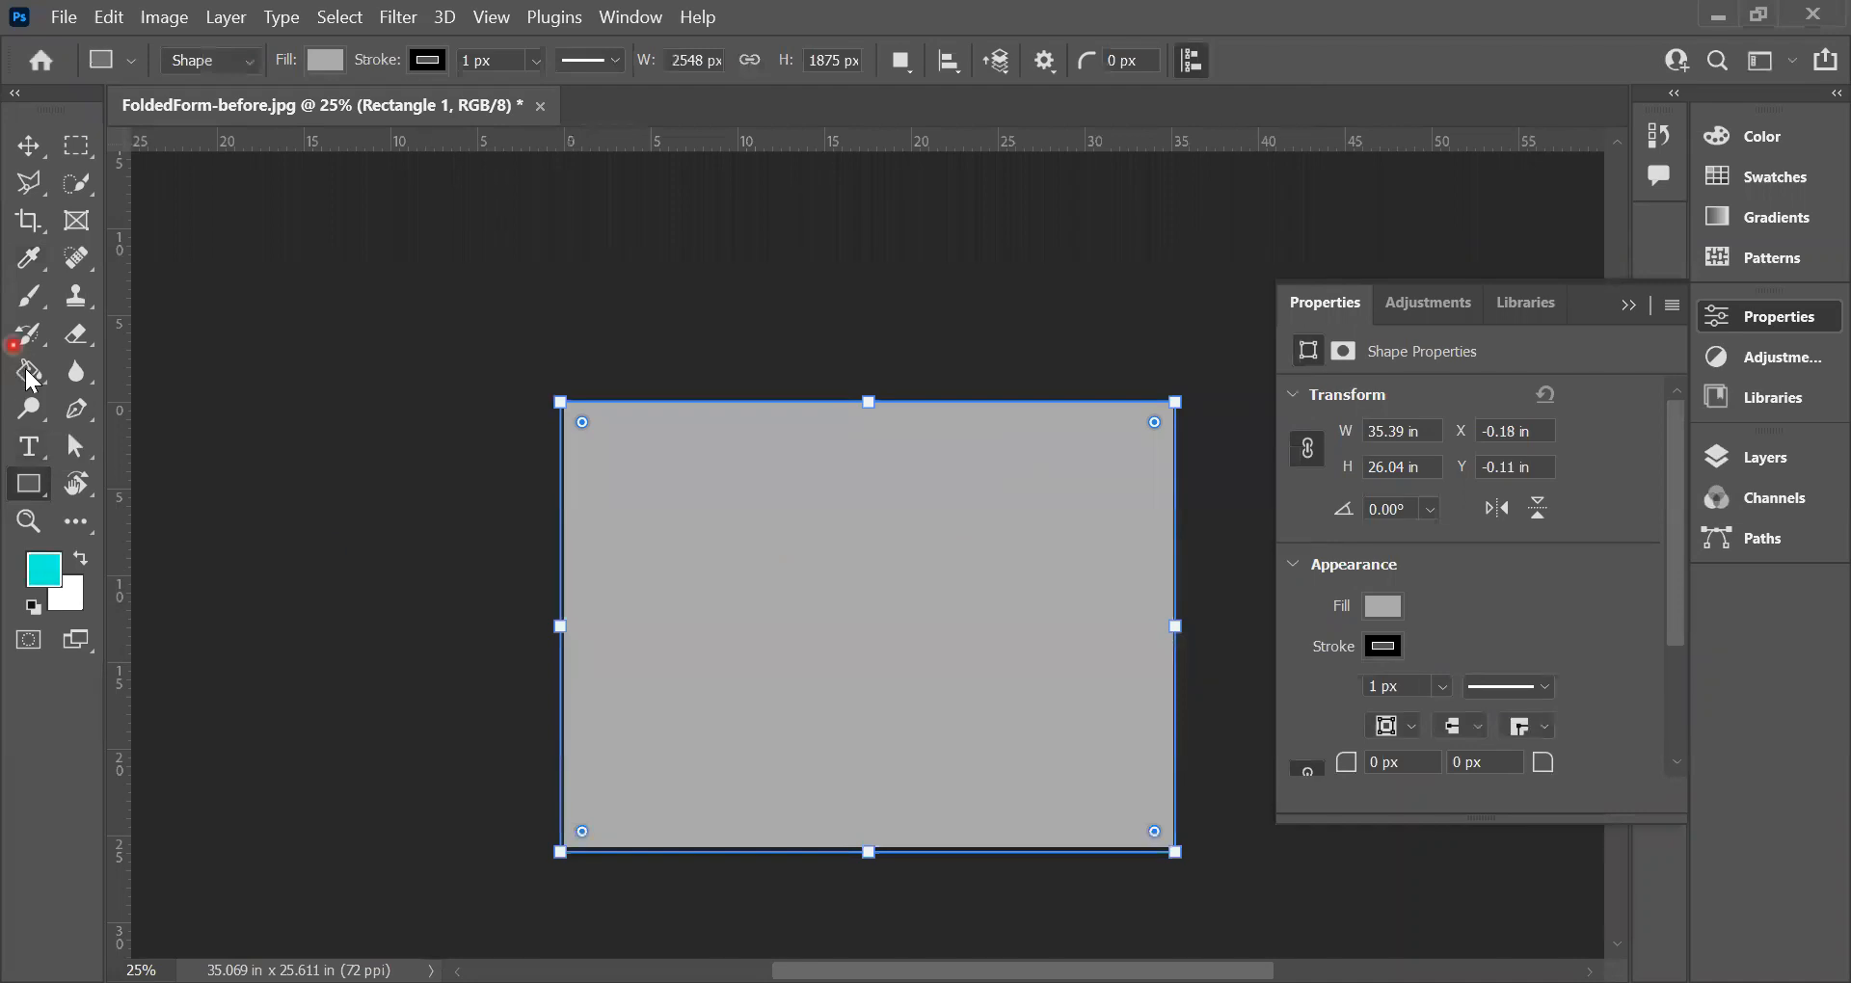
Step: Rasterize the gray rectangle shape layer and fill it with the turquoise foreground color using the Paint Bucket tool
mouse_move(26, 375)
mouse_down()
mouse_move(112, 426)
mouse_move(135, 398)
mouse_up()
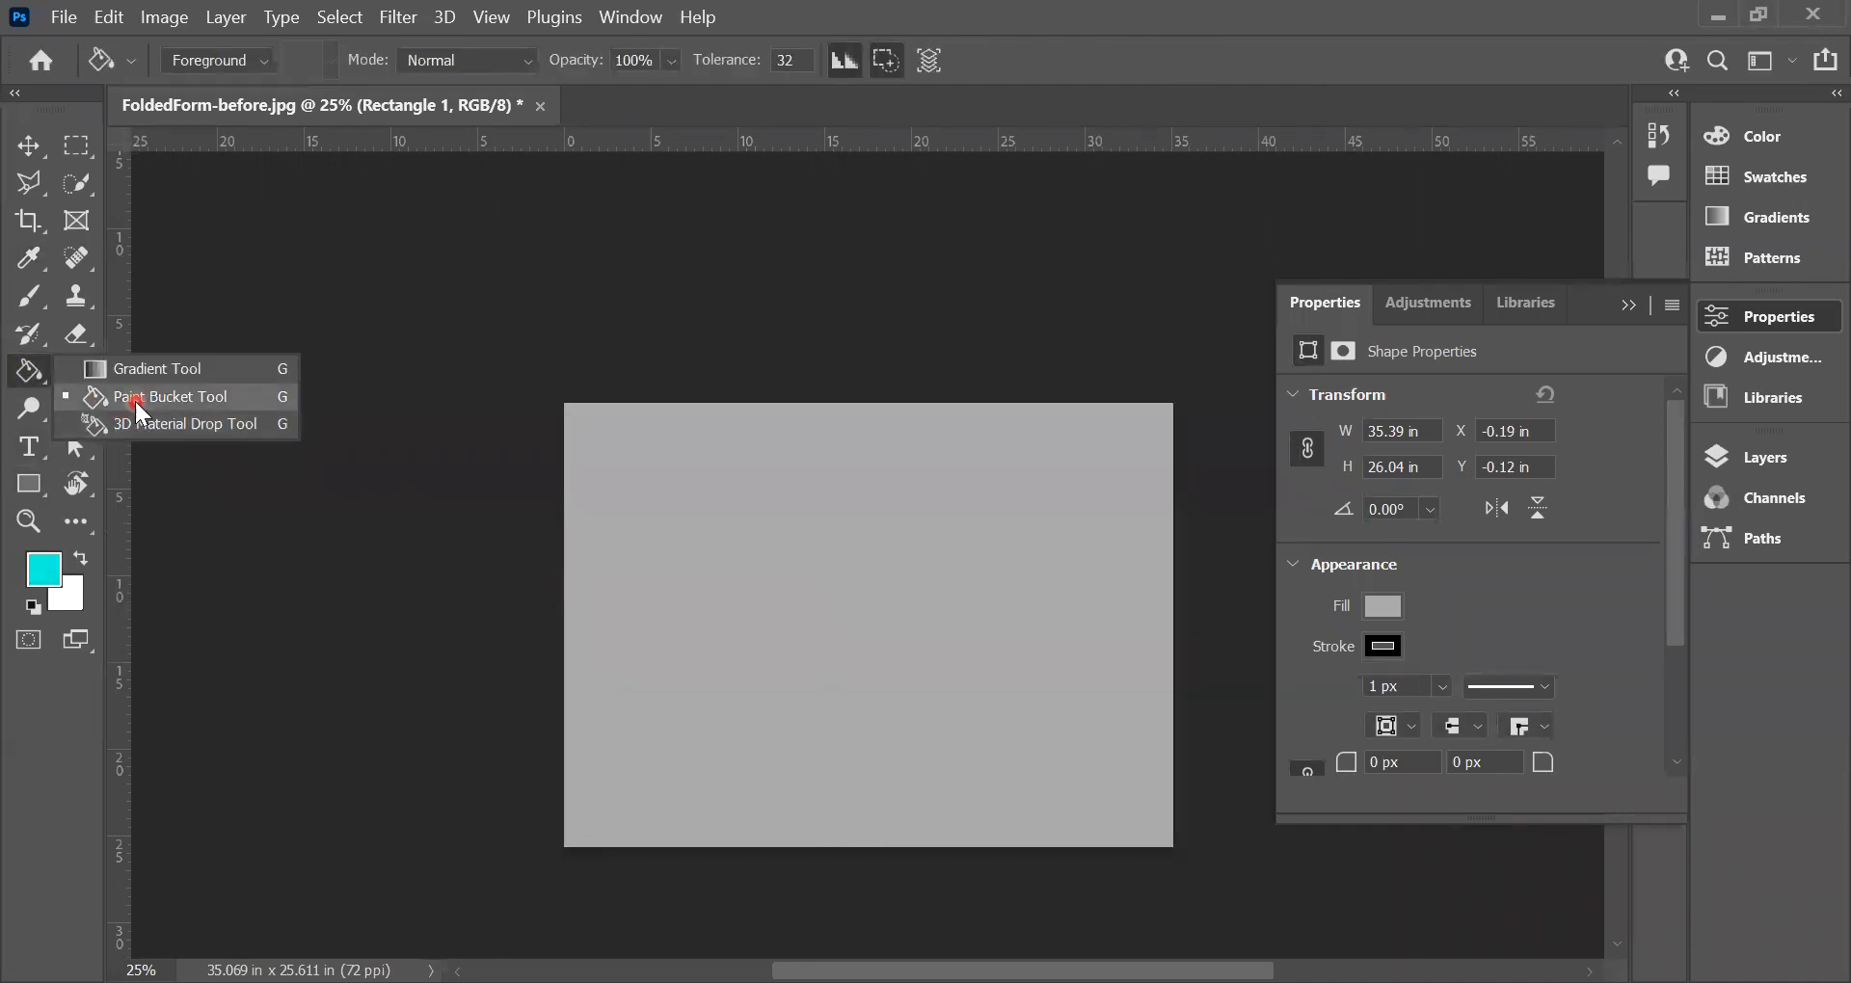
click(827, 592)
click(908, 428)
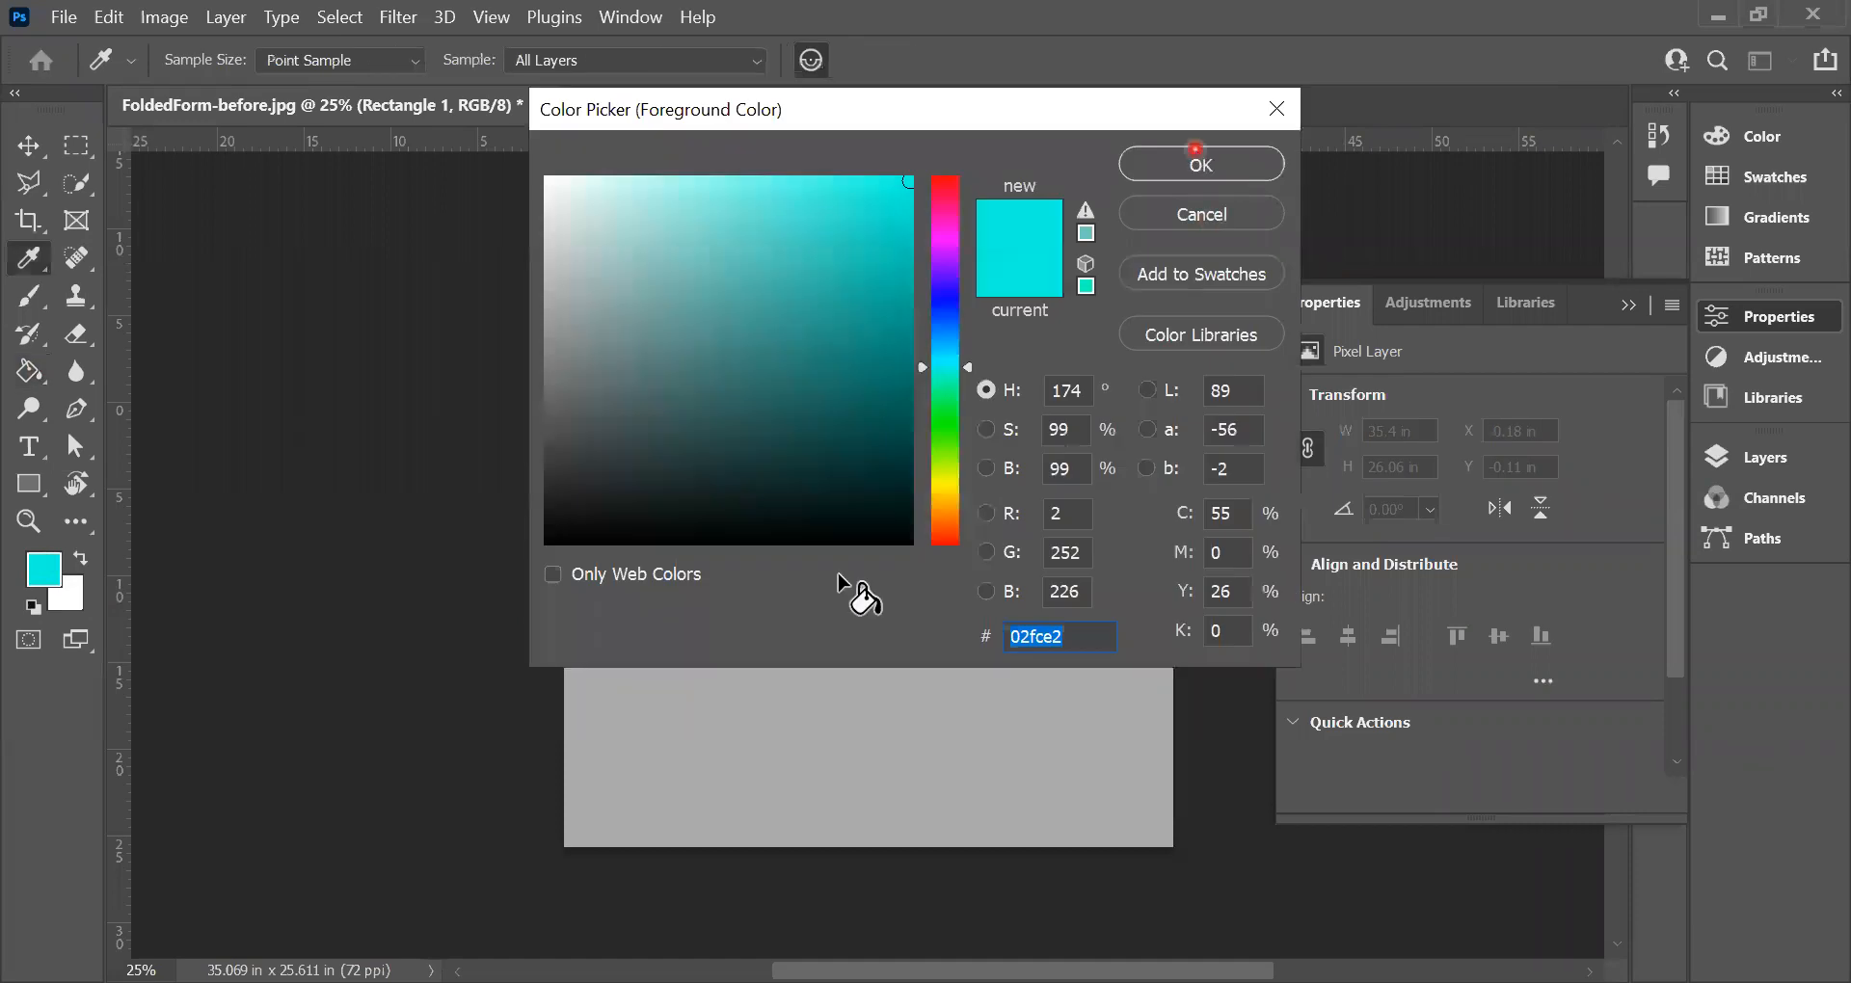
click(1196, 157)
click(595, 739)
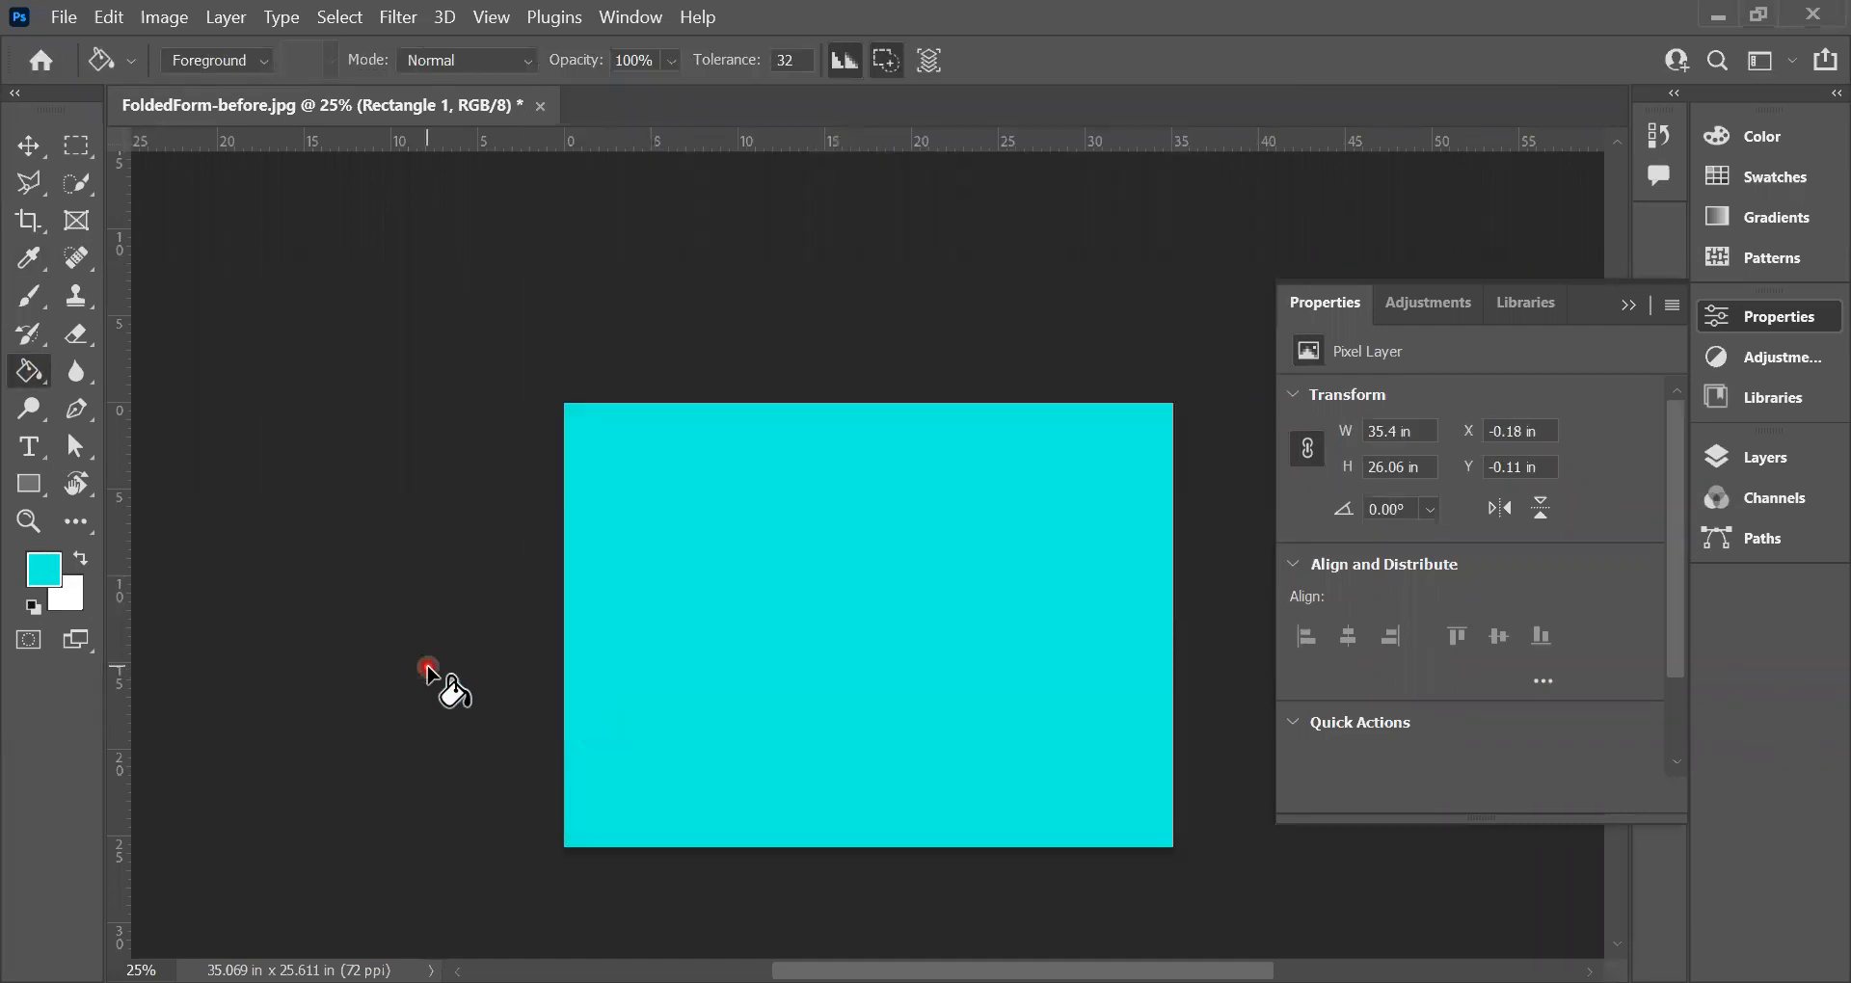
Step: Hide the turquoise Rectangle 1 layer to check the photo beneath it, and show the layer again
click(1717, 468)
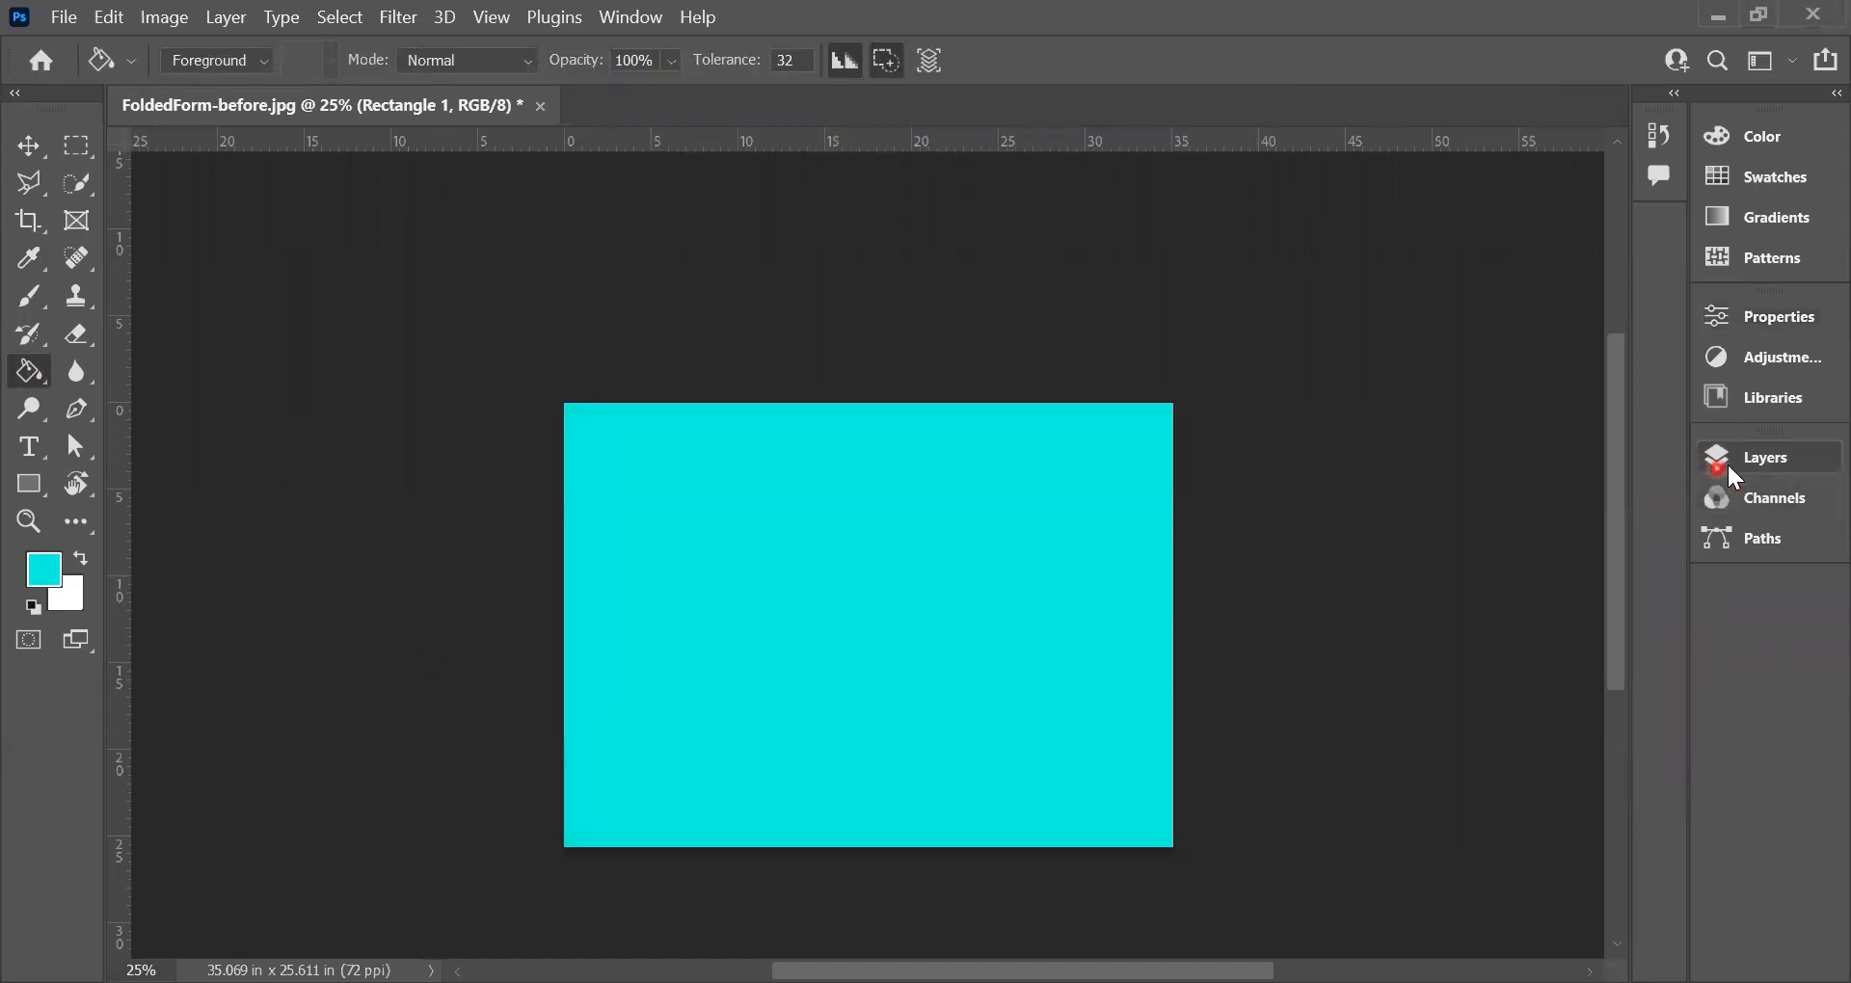
click(1370, 622)
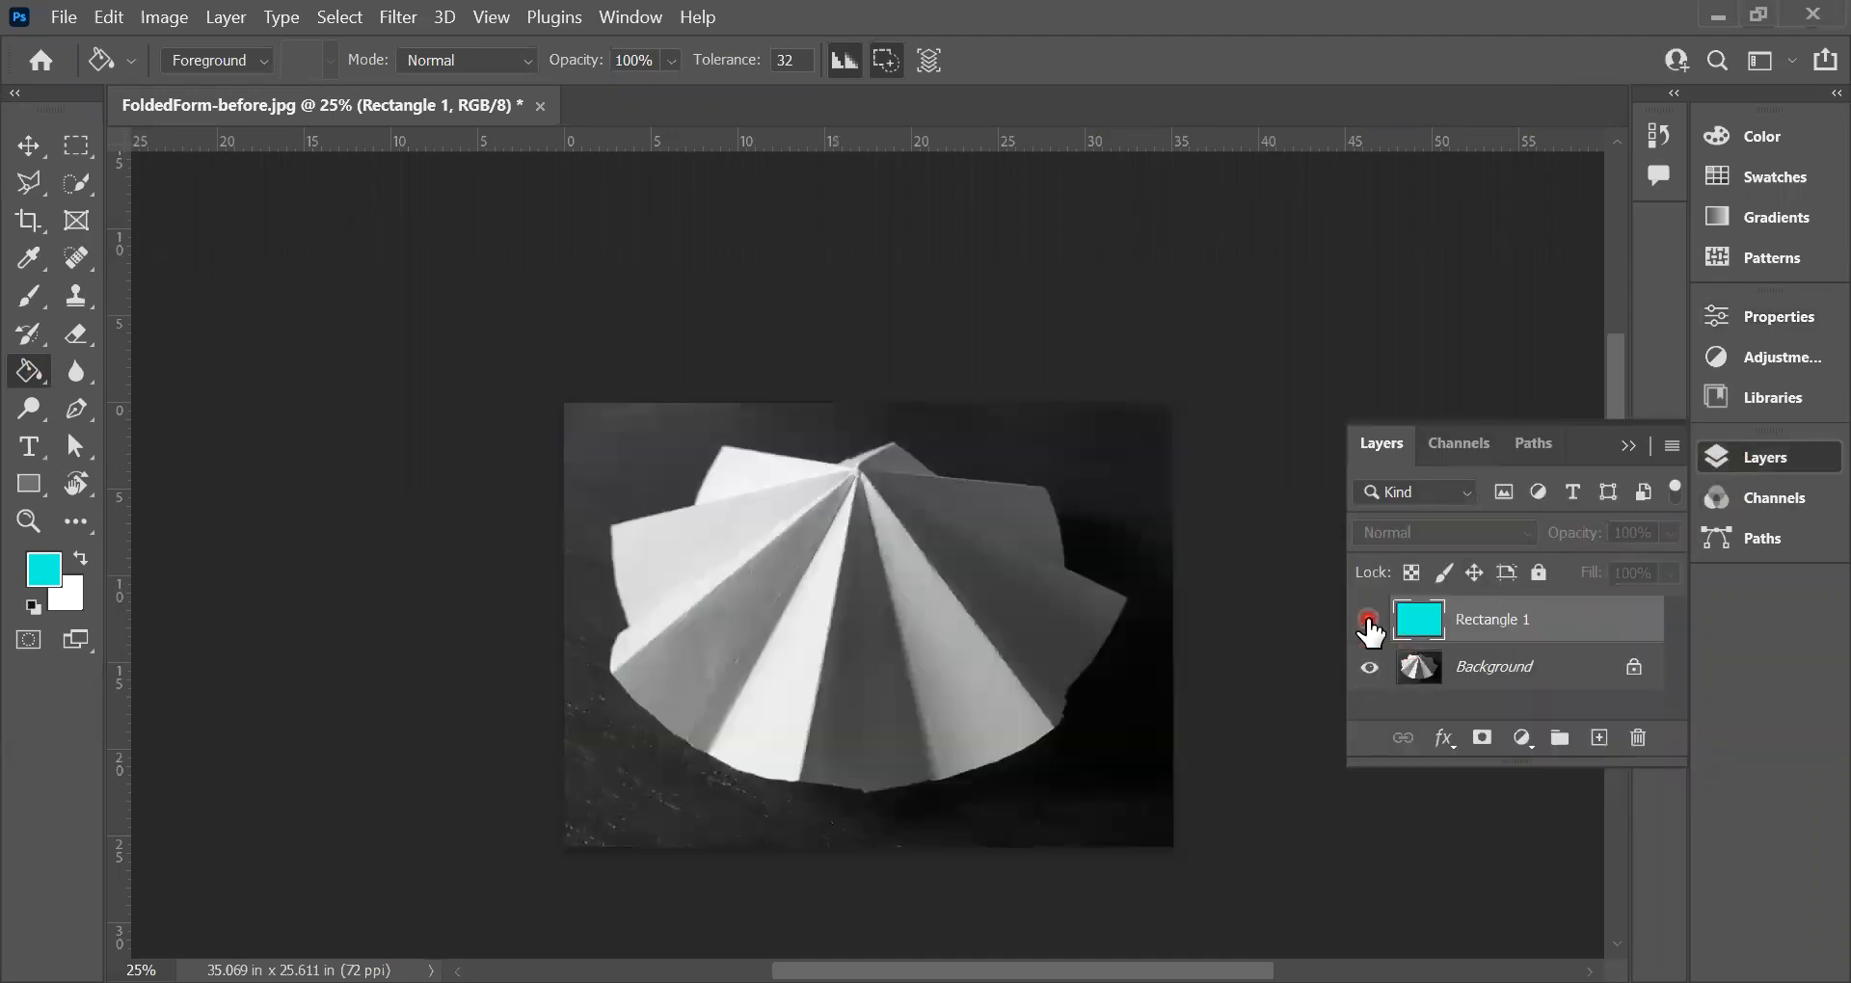
click(1370, 622)
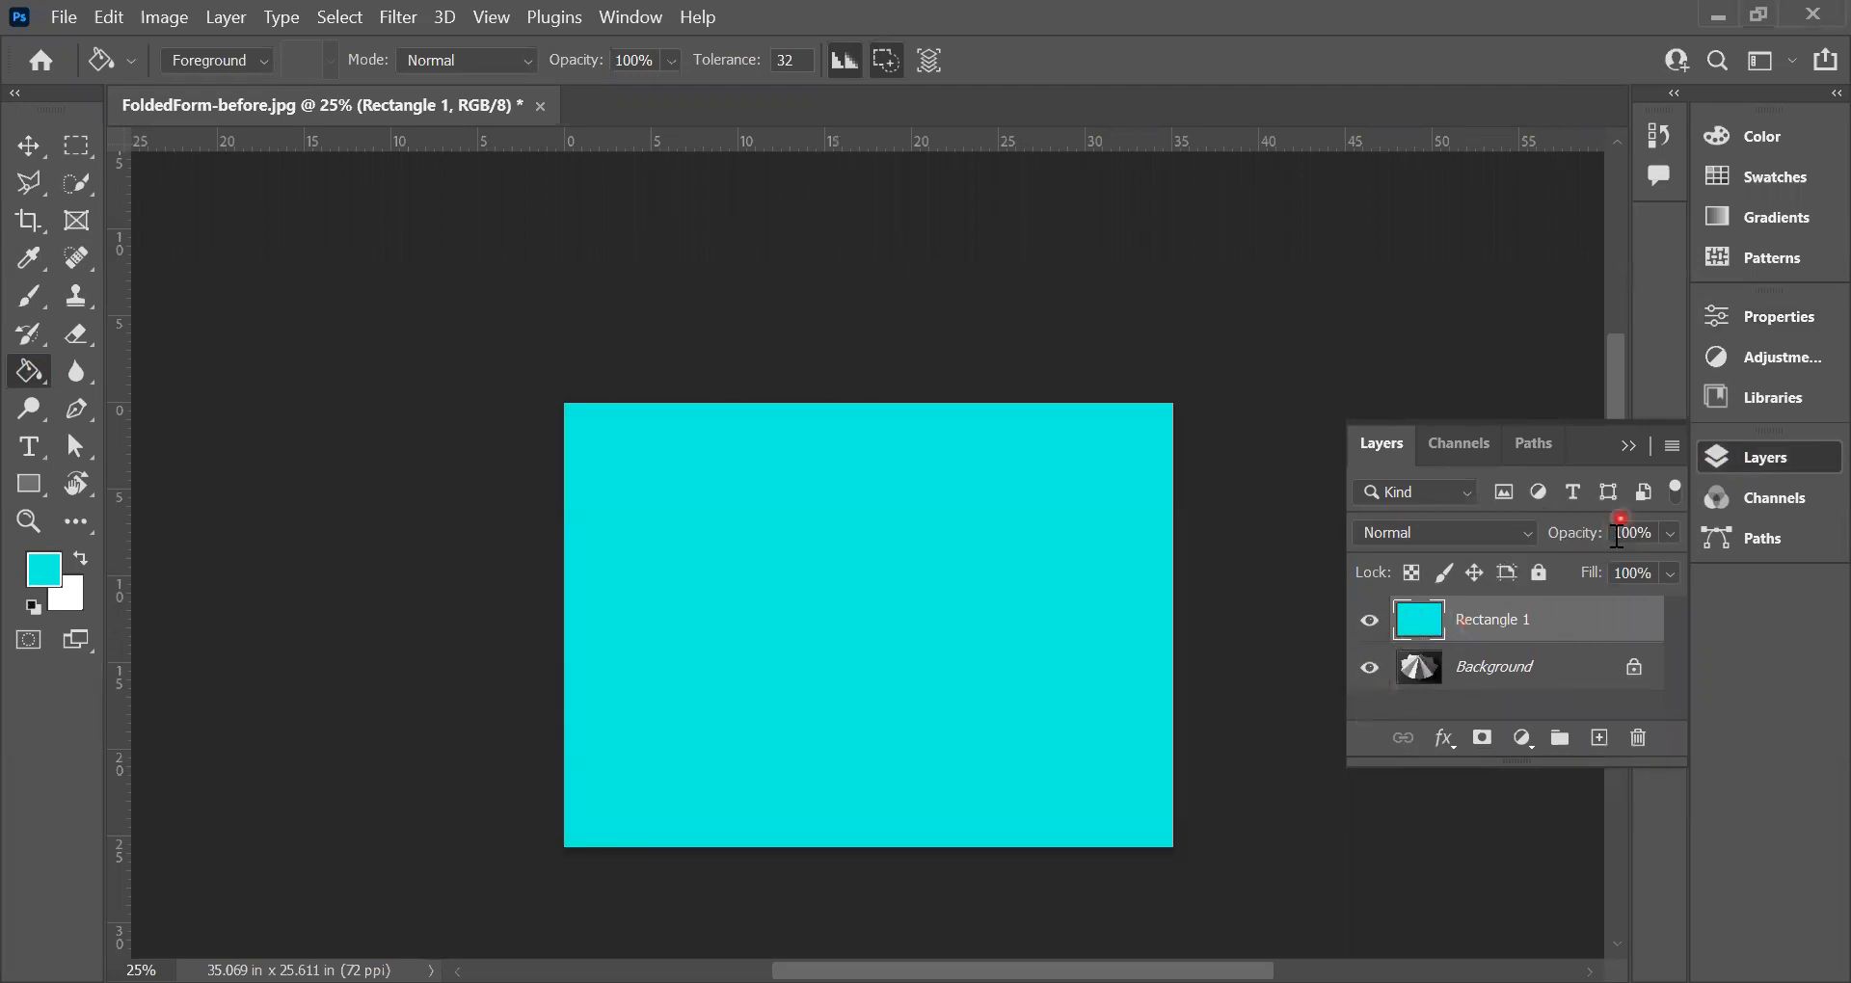
Step: Set the opacity of the turquoise Rectangle 1 layer to 20%
click(1633, 533)
text(10)
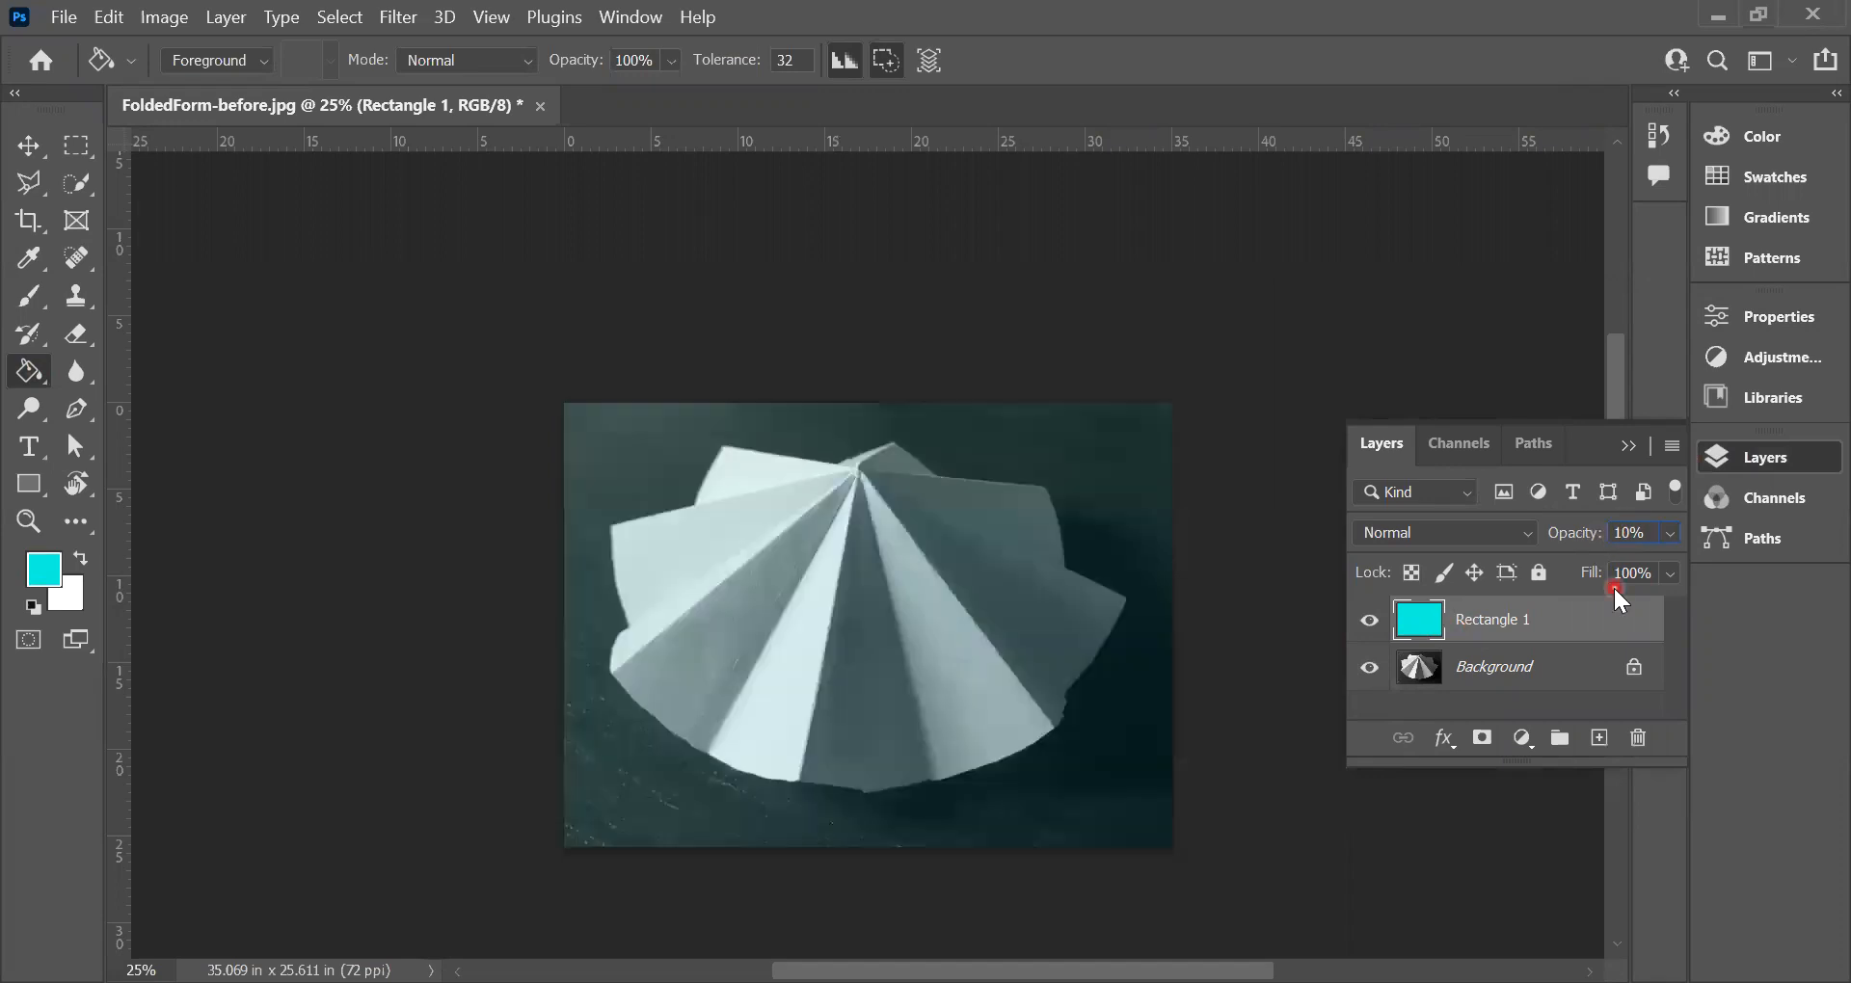
key(BackSpace)
text(2)
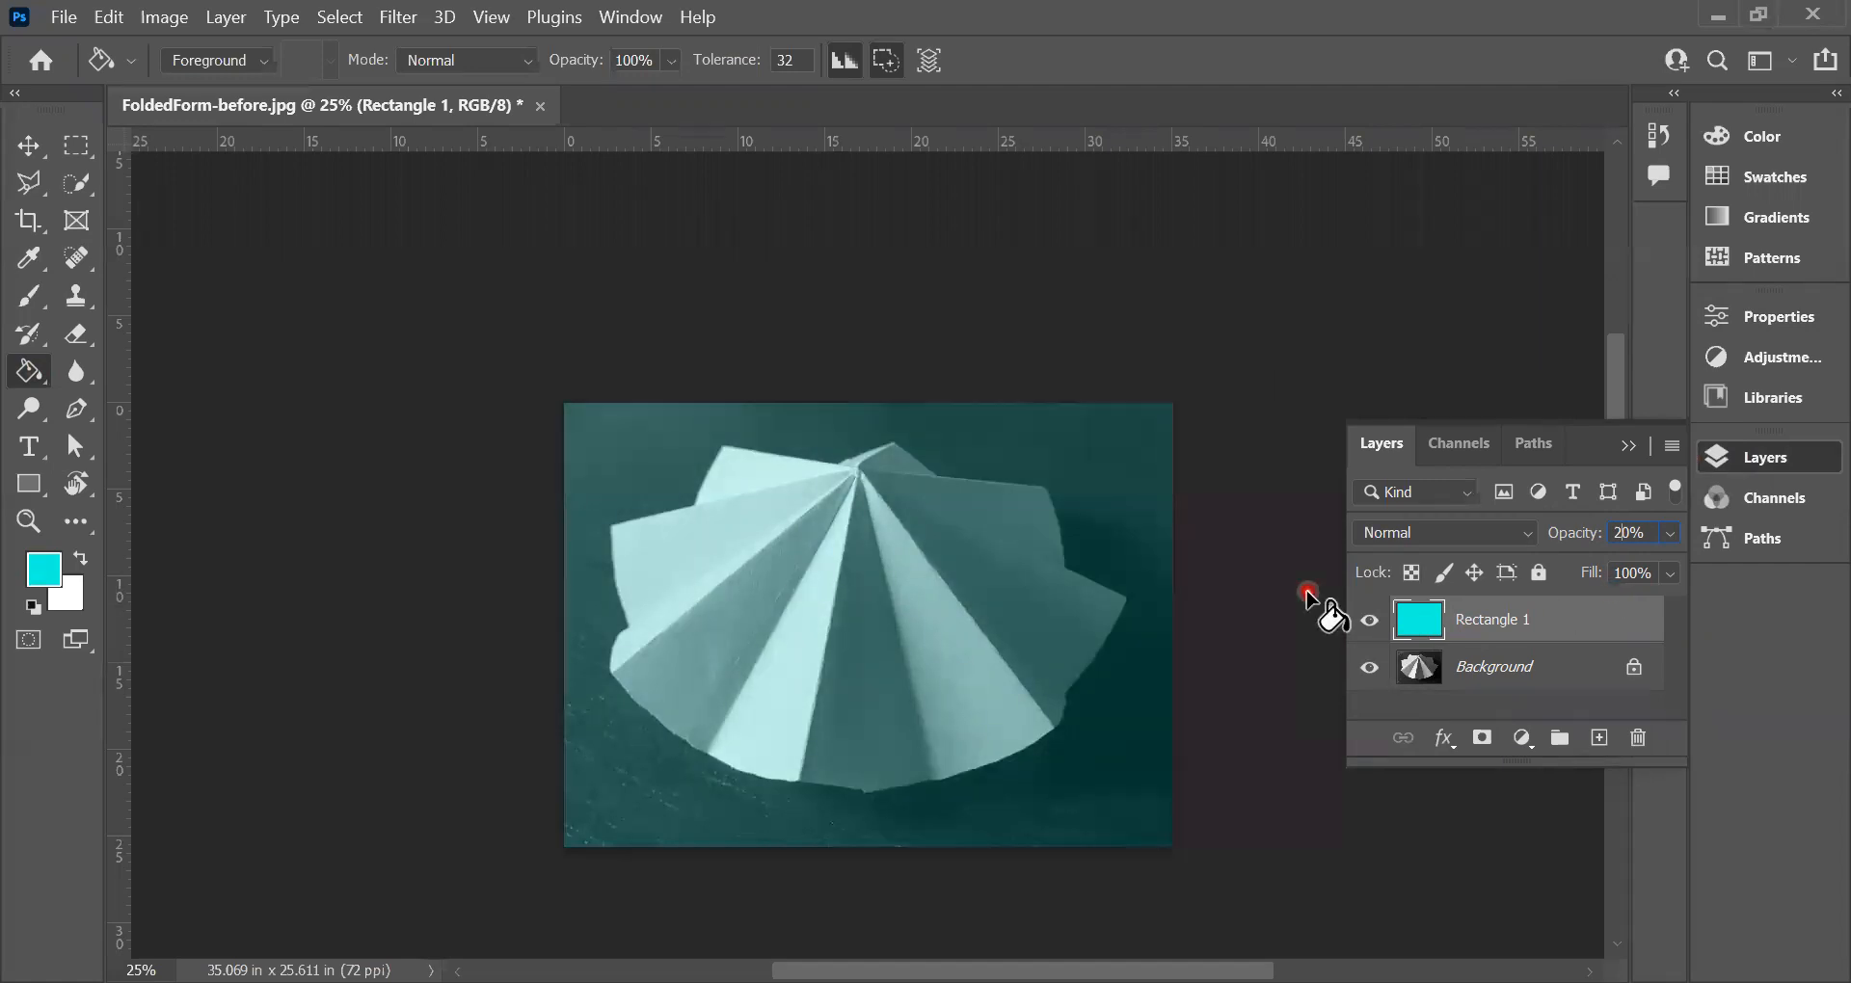
click(1628, 448)
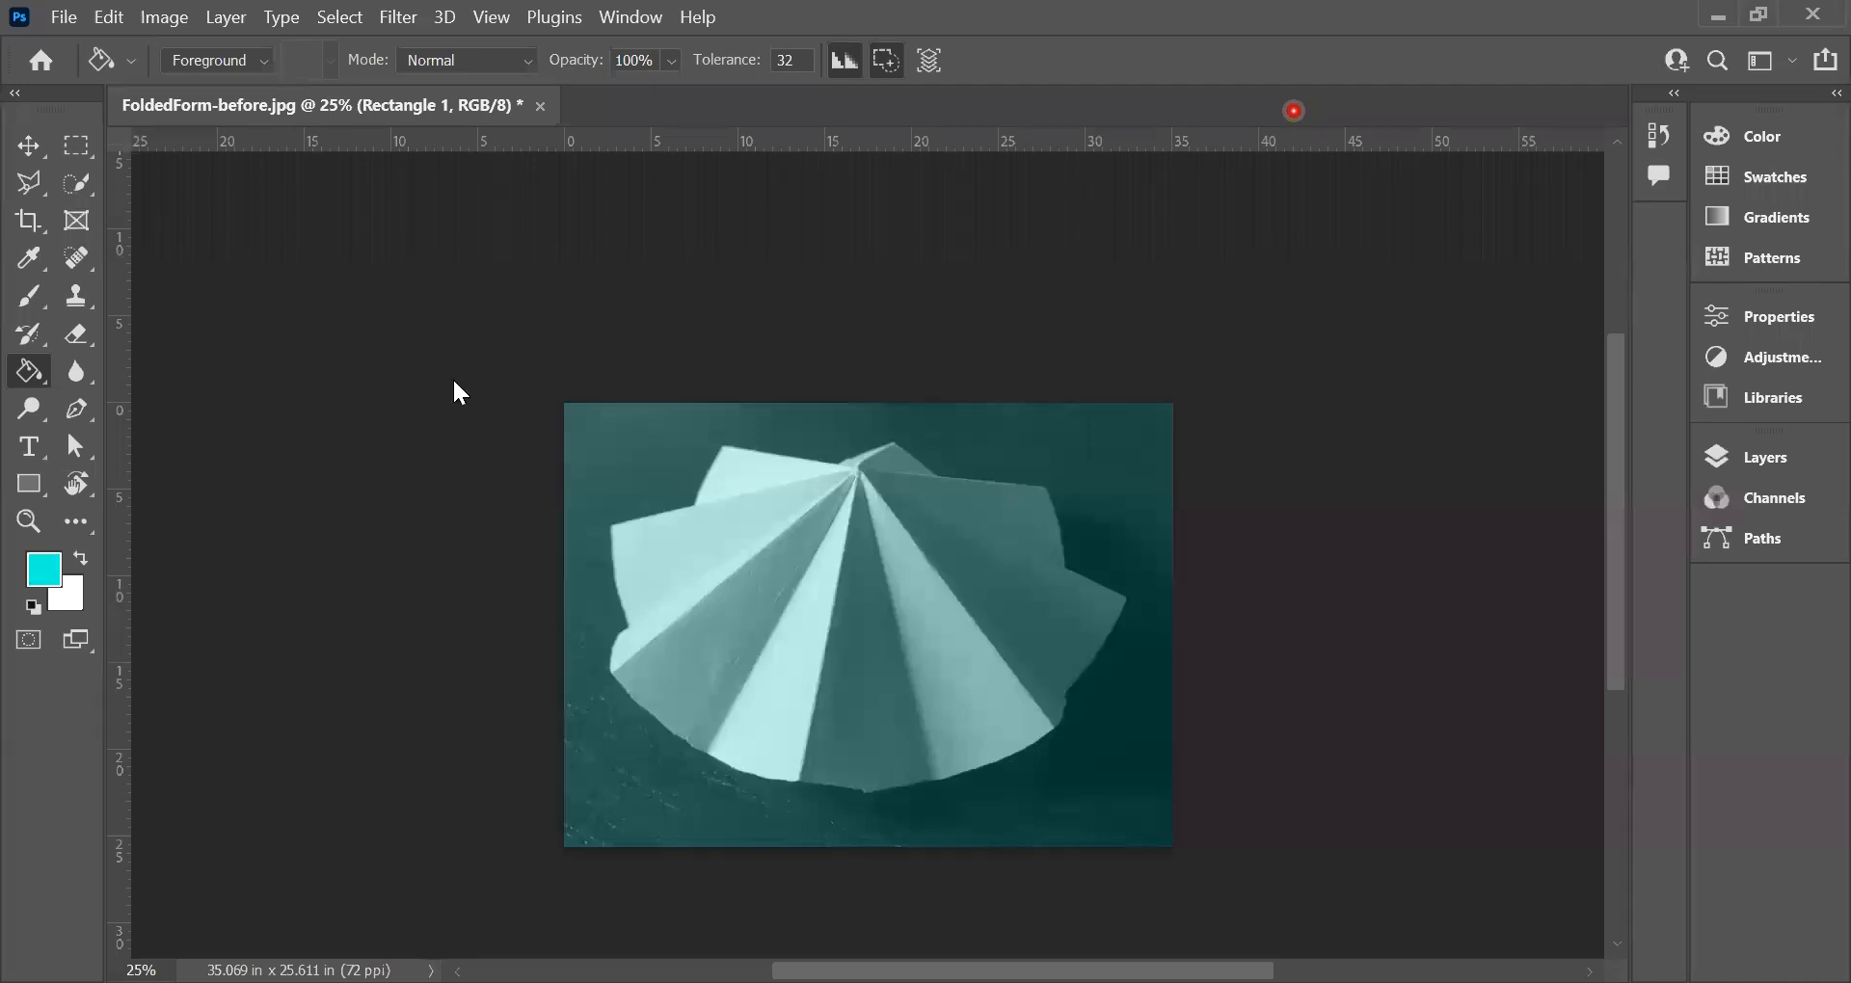
Step: Save the layered image on the computer's Desktop as a Photoshop PSD file named FoldedForm-filter
key(ctrl+s)
click(923, 737)
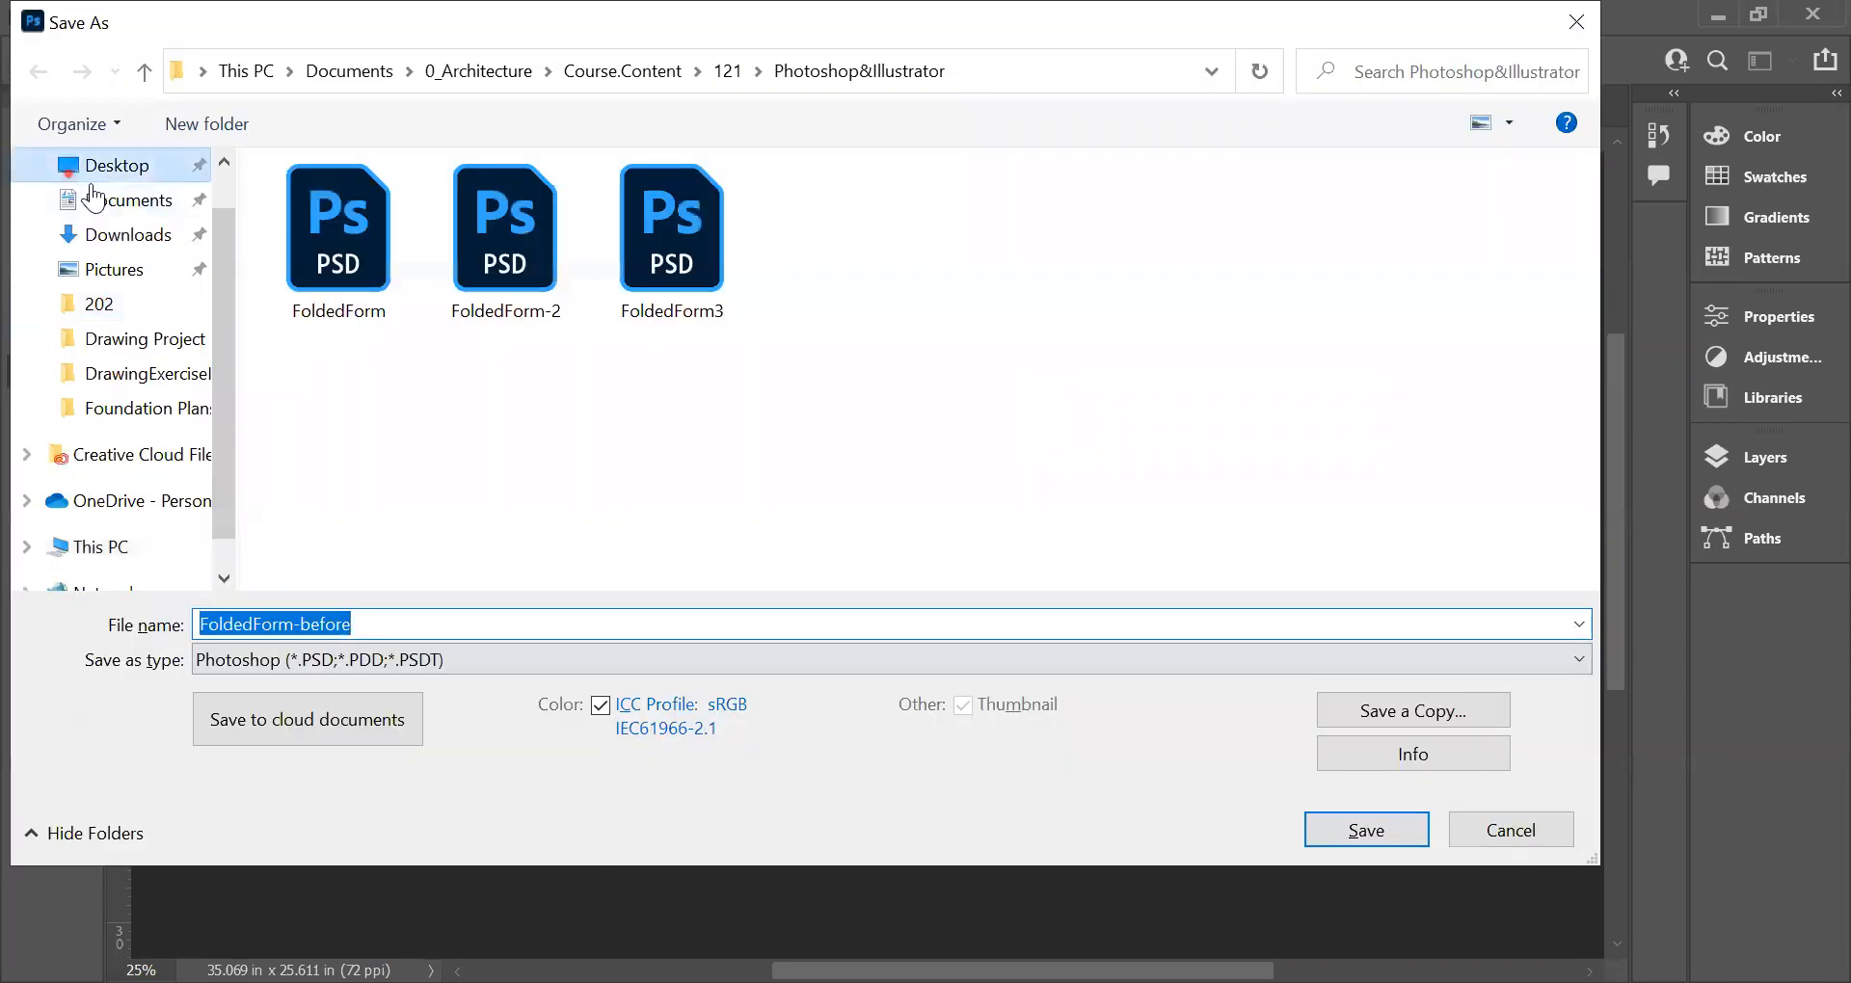
click(86, 172)
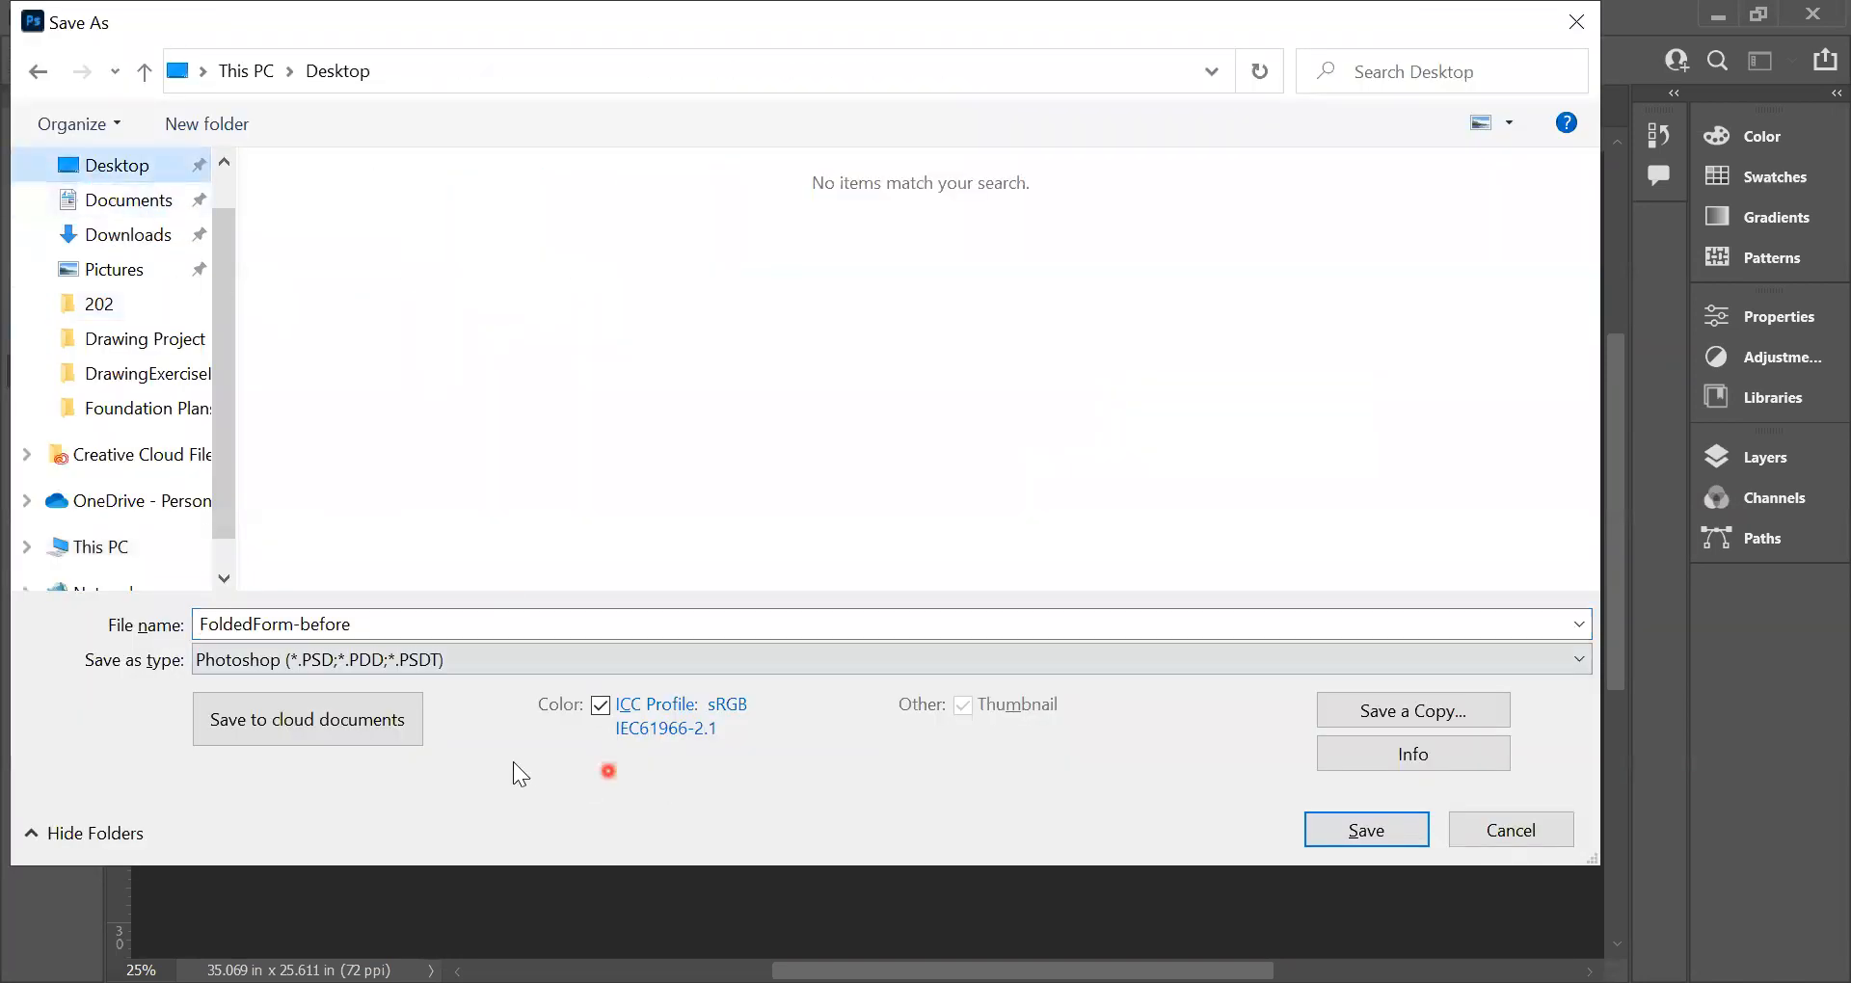
double_click(348, 625)
click(380, 617)
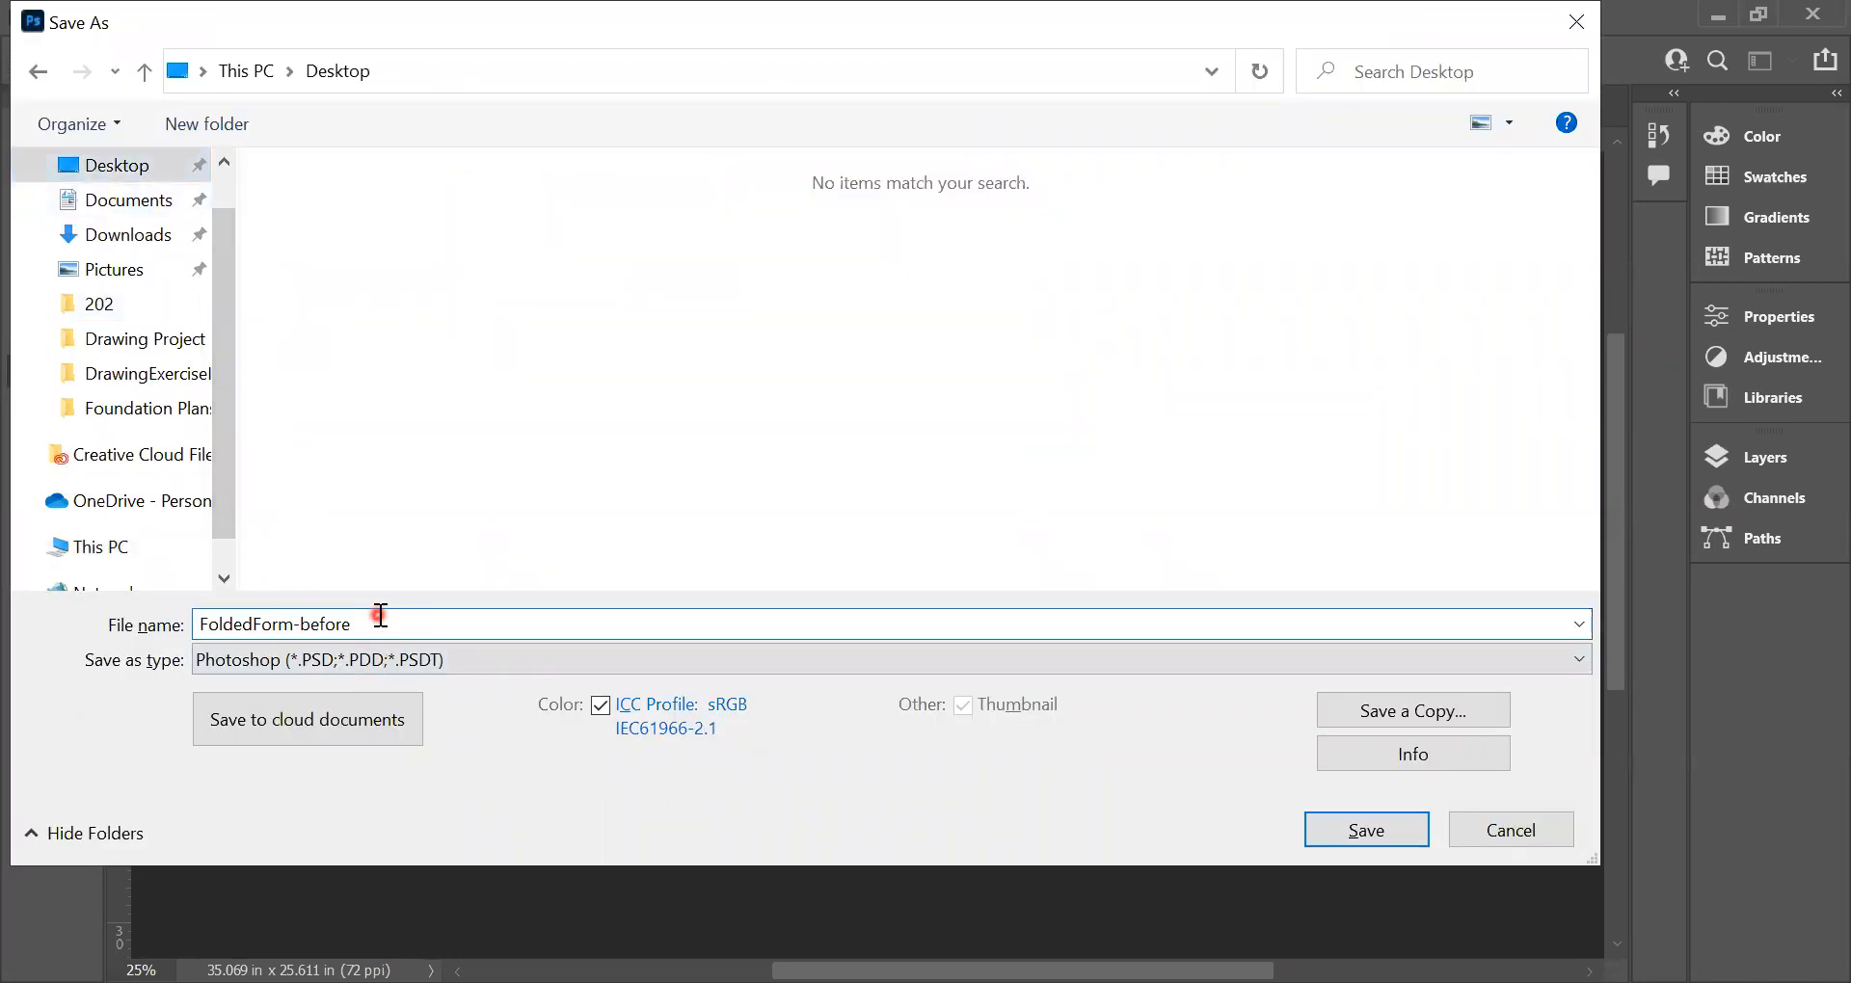
key(BackSpace)
key(BackSpace)
key(BackSpace)
key(BackSpace)
key(BackSpace)
key(BackSpace)
text(filter)
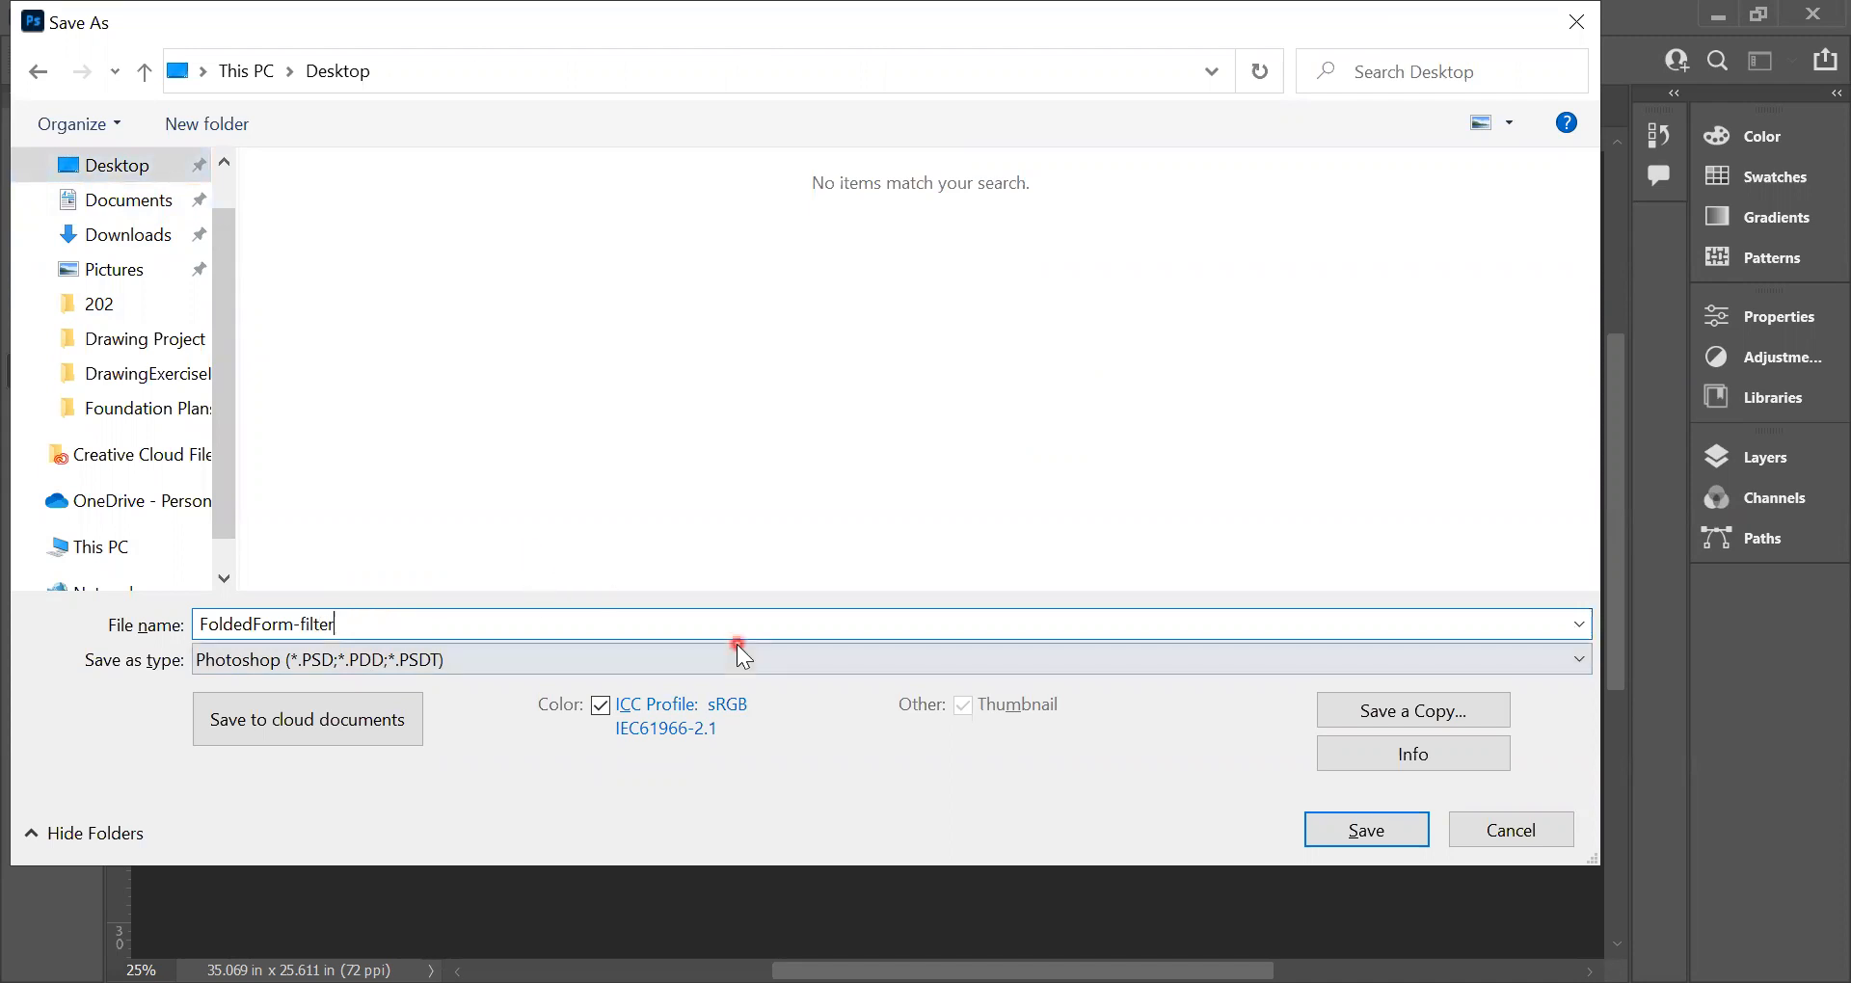
click(1365, 831)
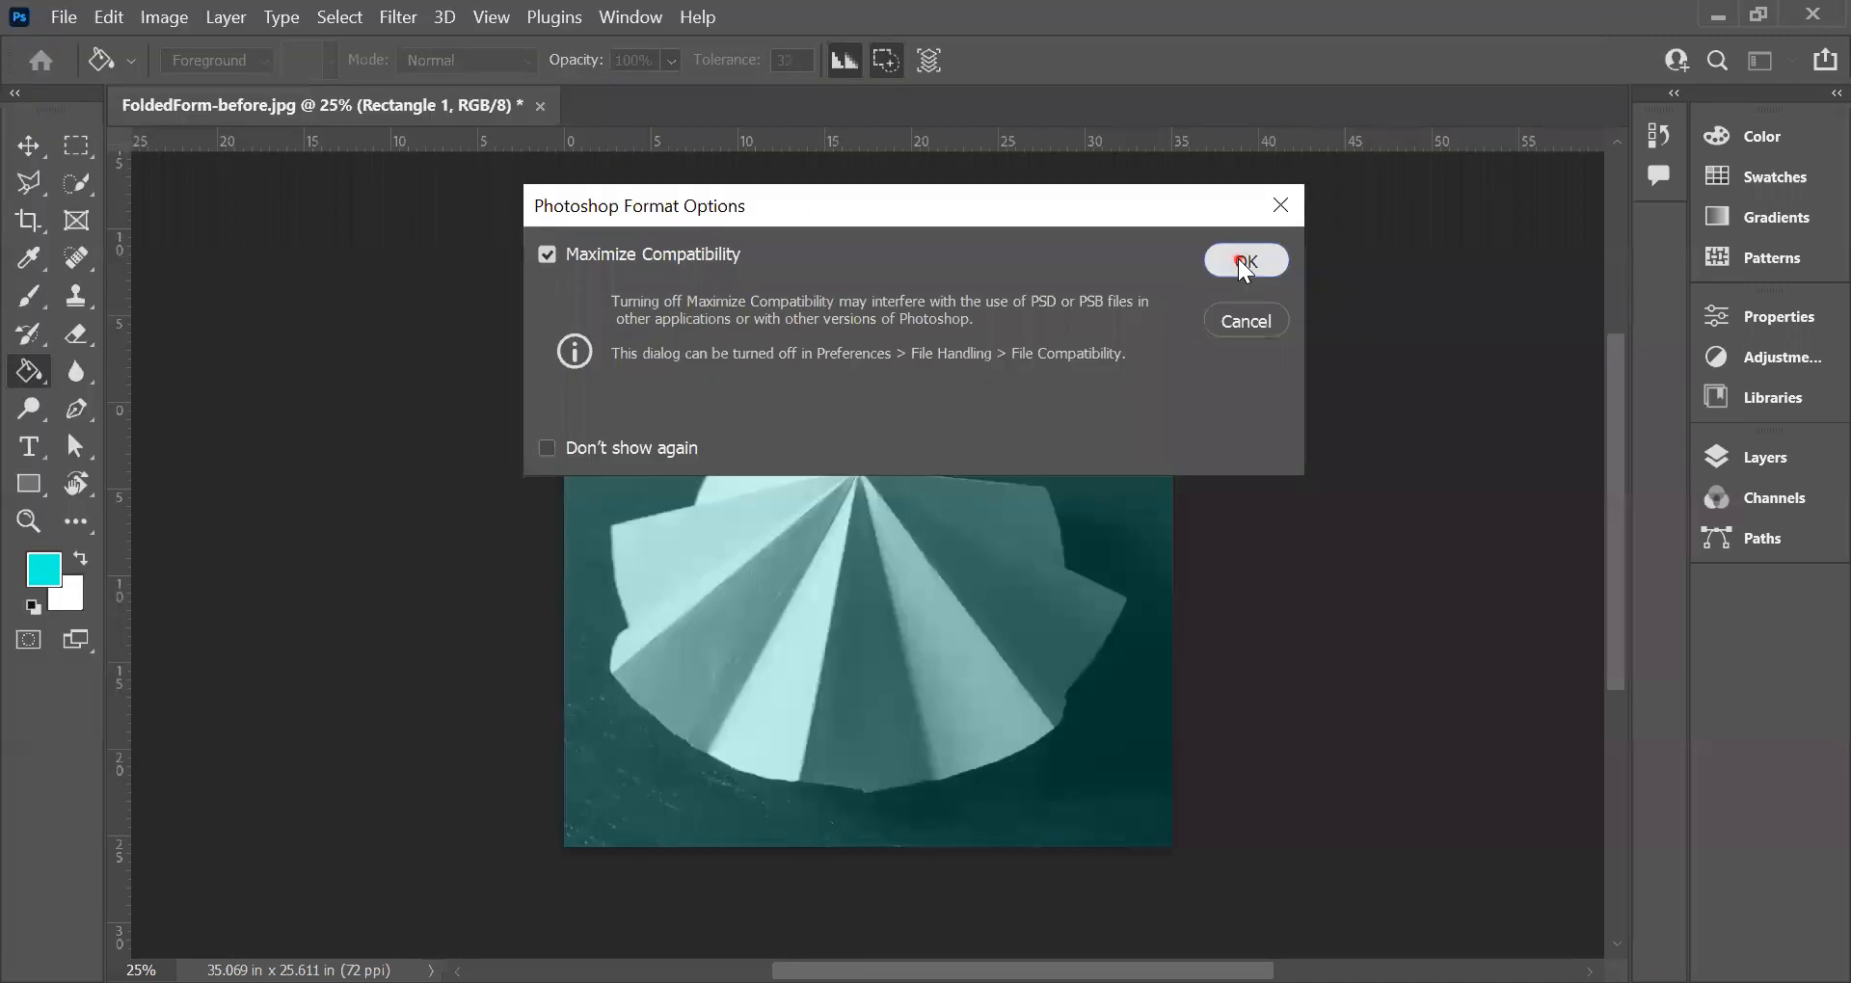
click(1240, 259)
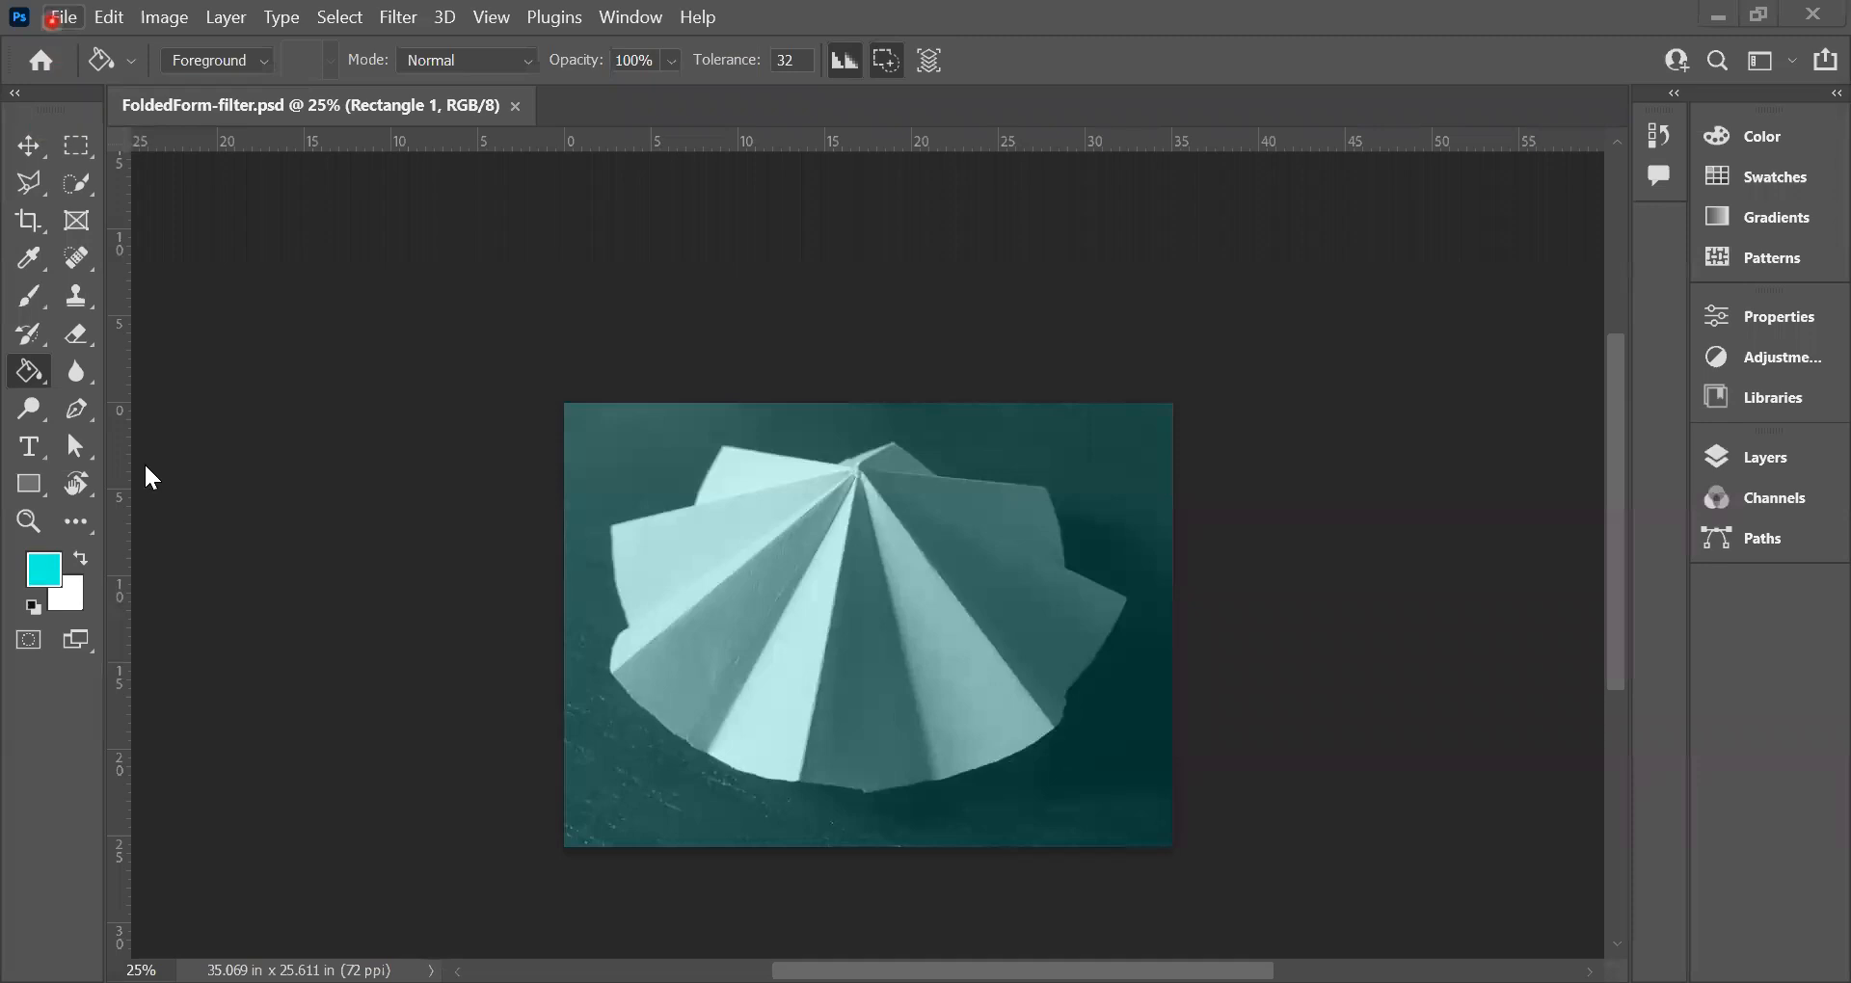
click(58, 20)
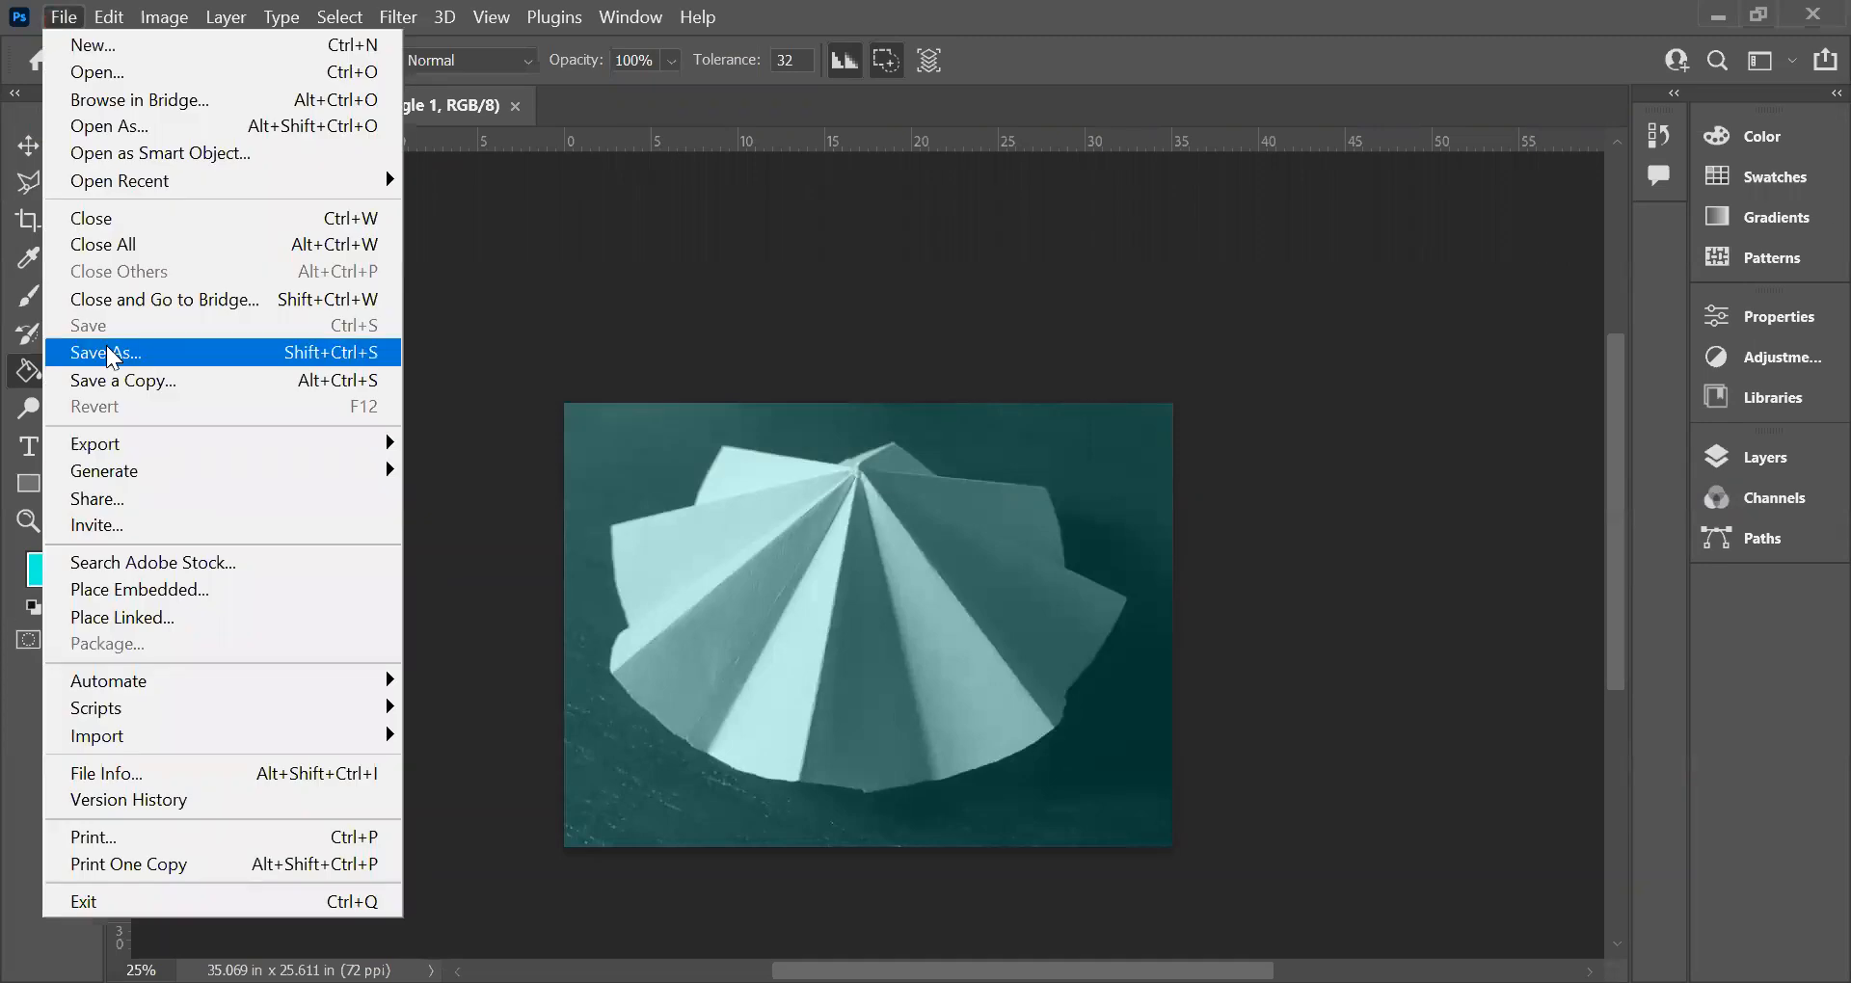
click(109, 353)
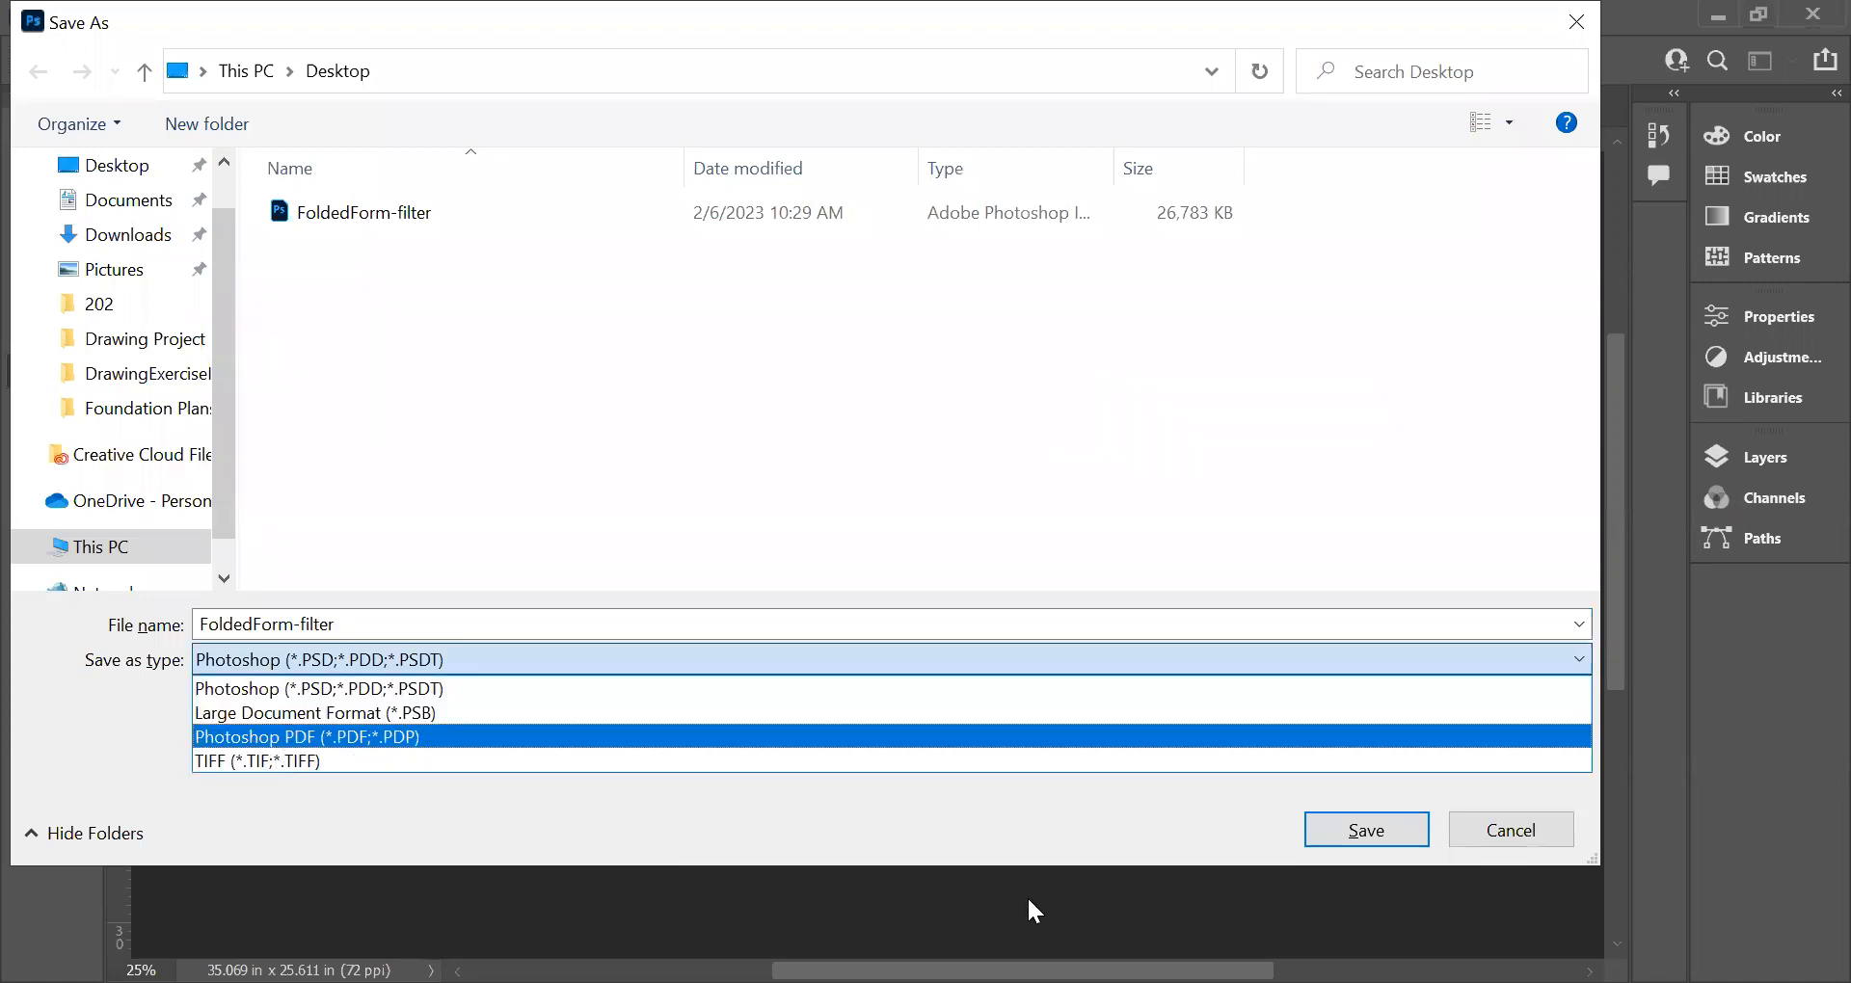
click(1510, 835)
click(1509, 834)
Step: Start an Export As of the tinted image with JPG as the file format
click(63, 19)
mouse_move(459, 492)
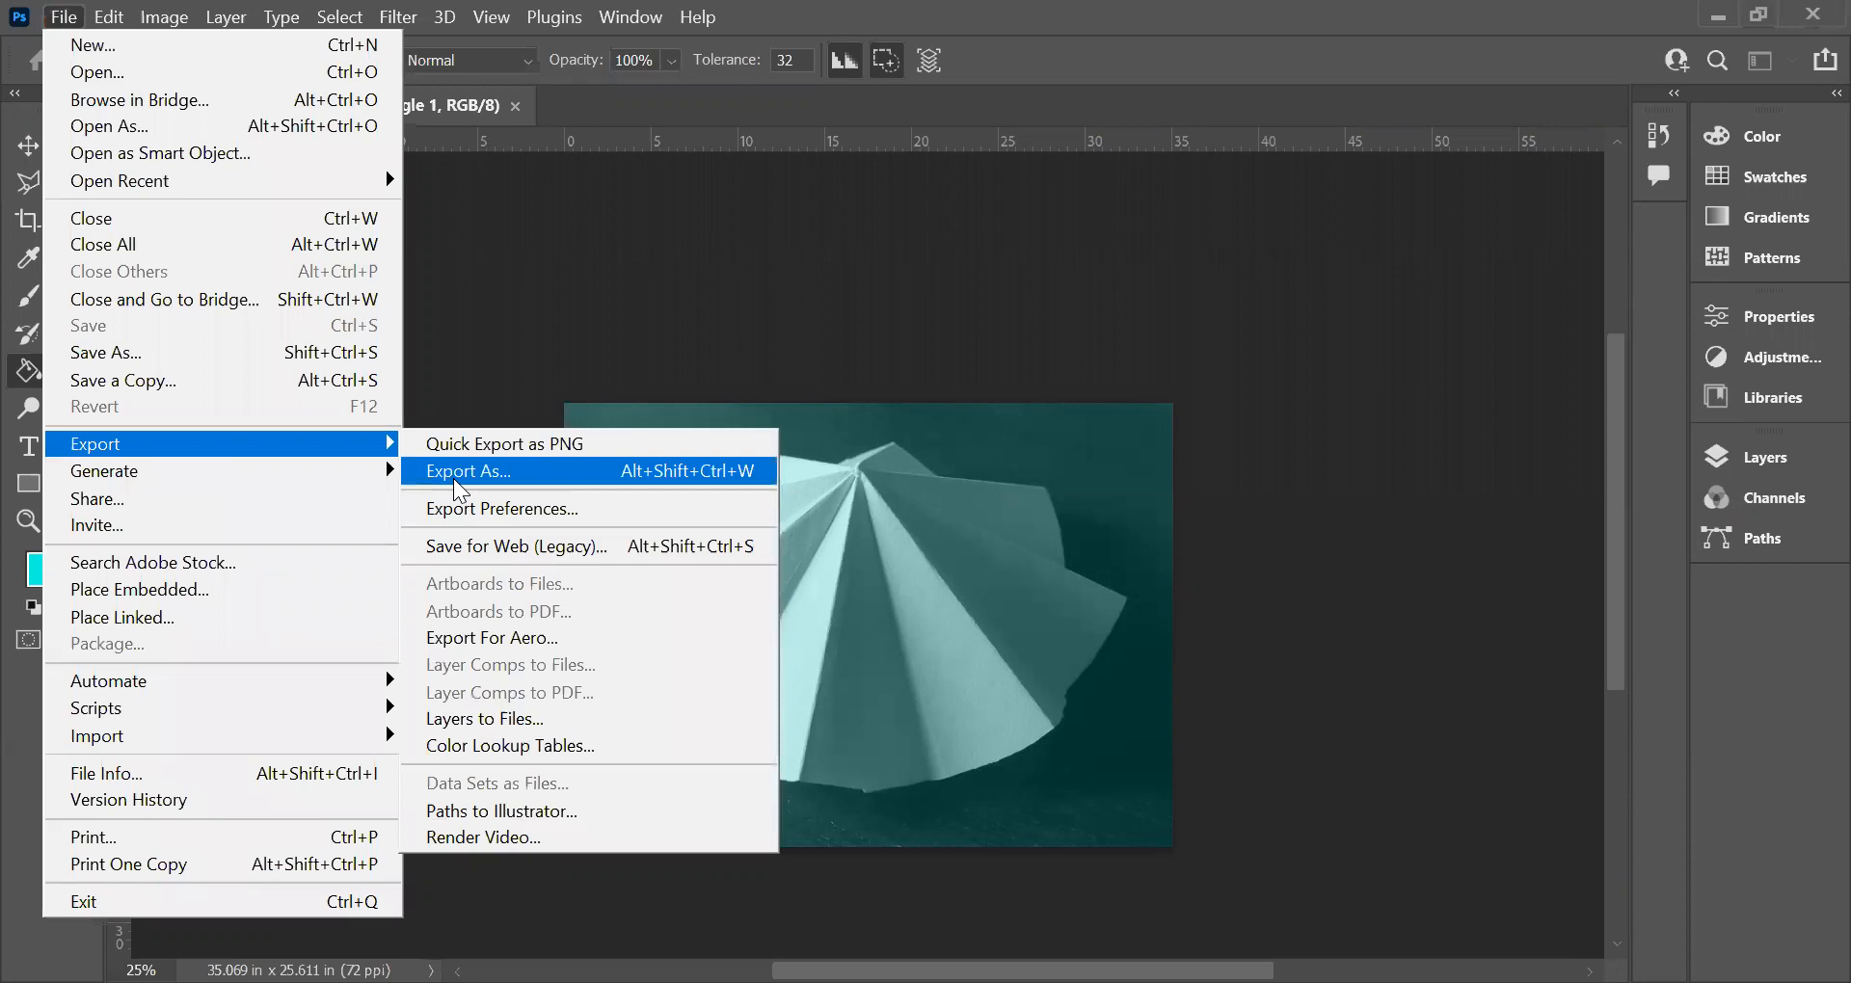
click(461, 492)
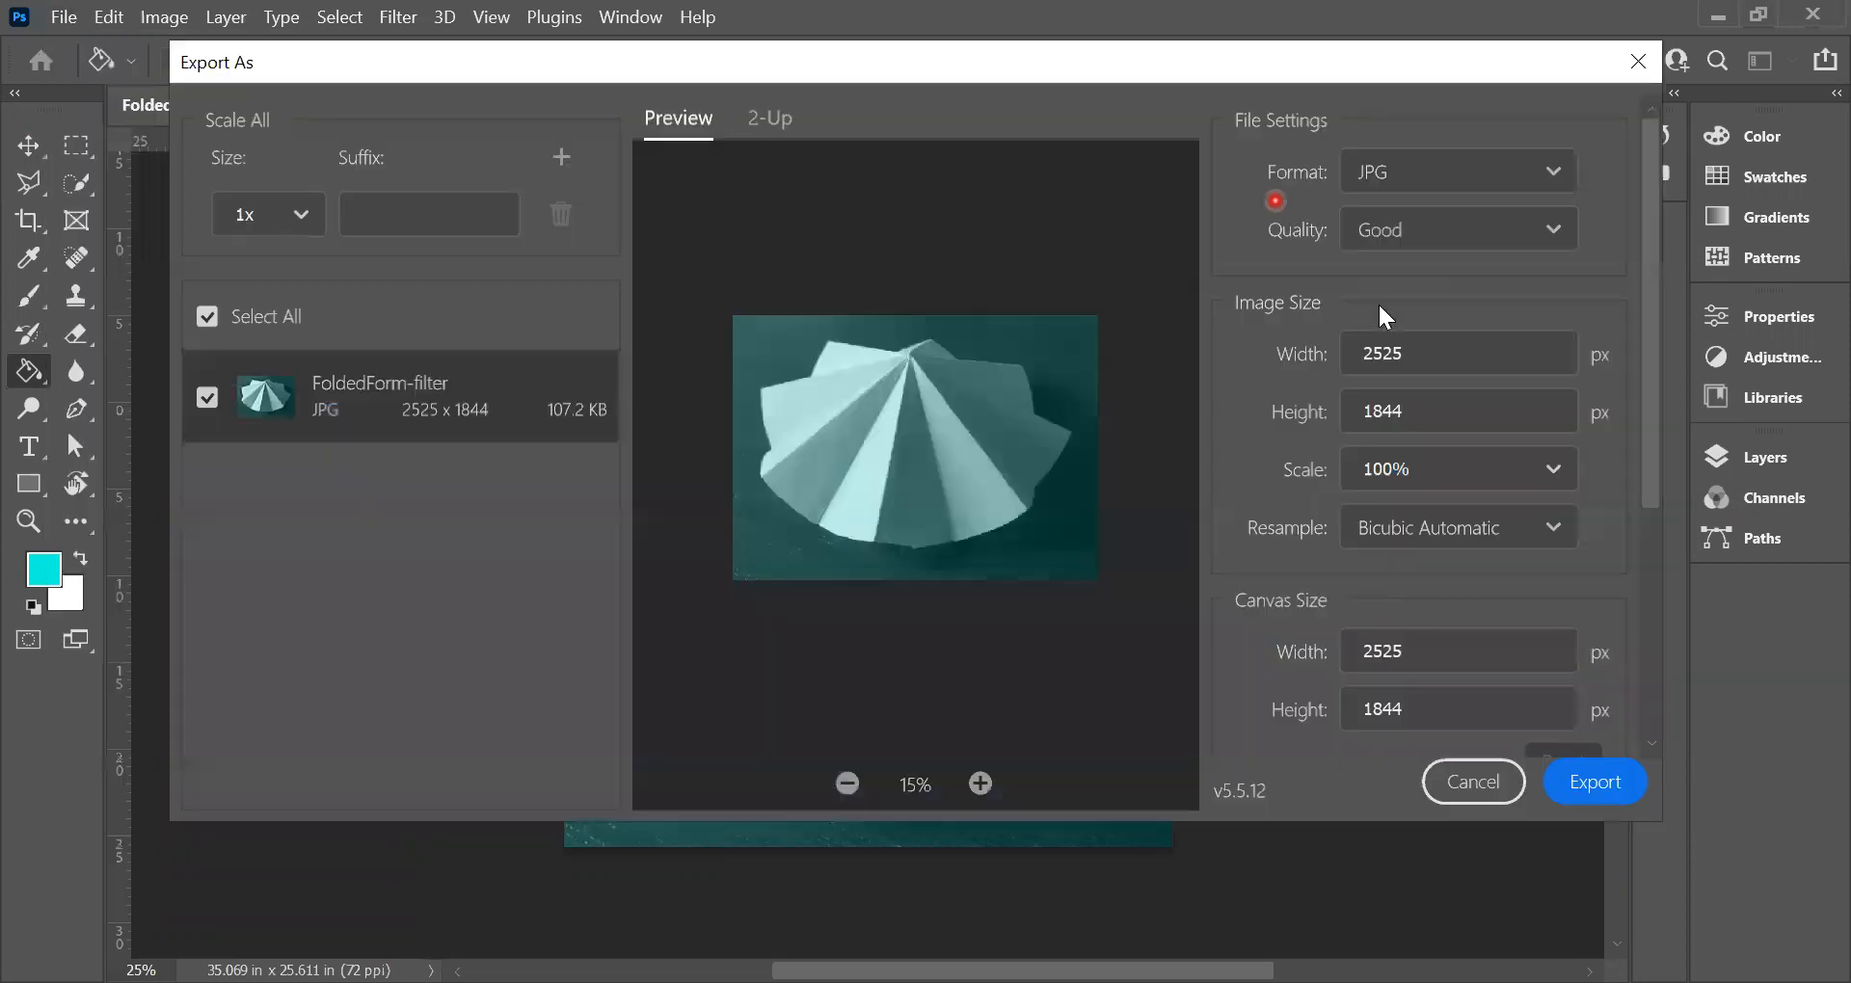
click(1552, 171)
click(1552, 171)
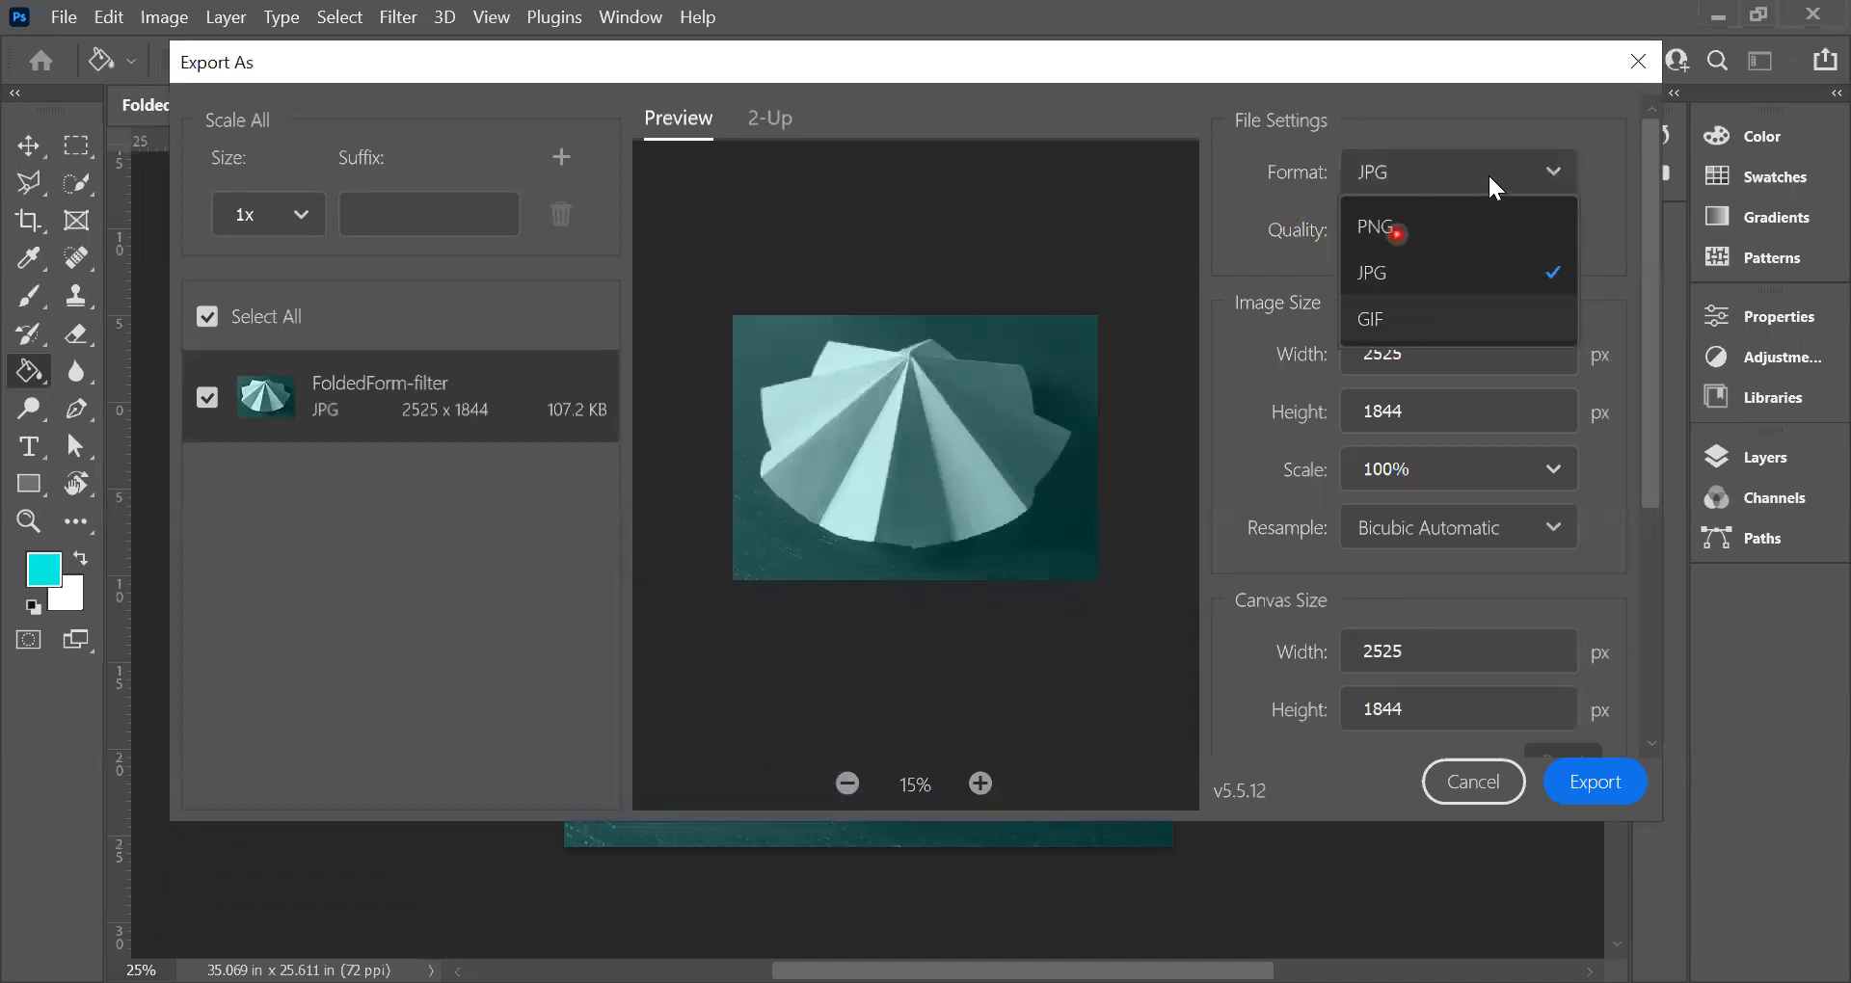
click(1347, 179)
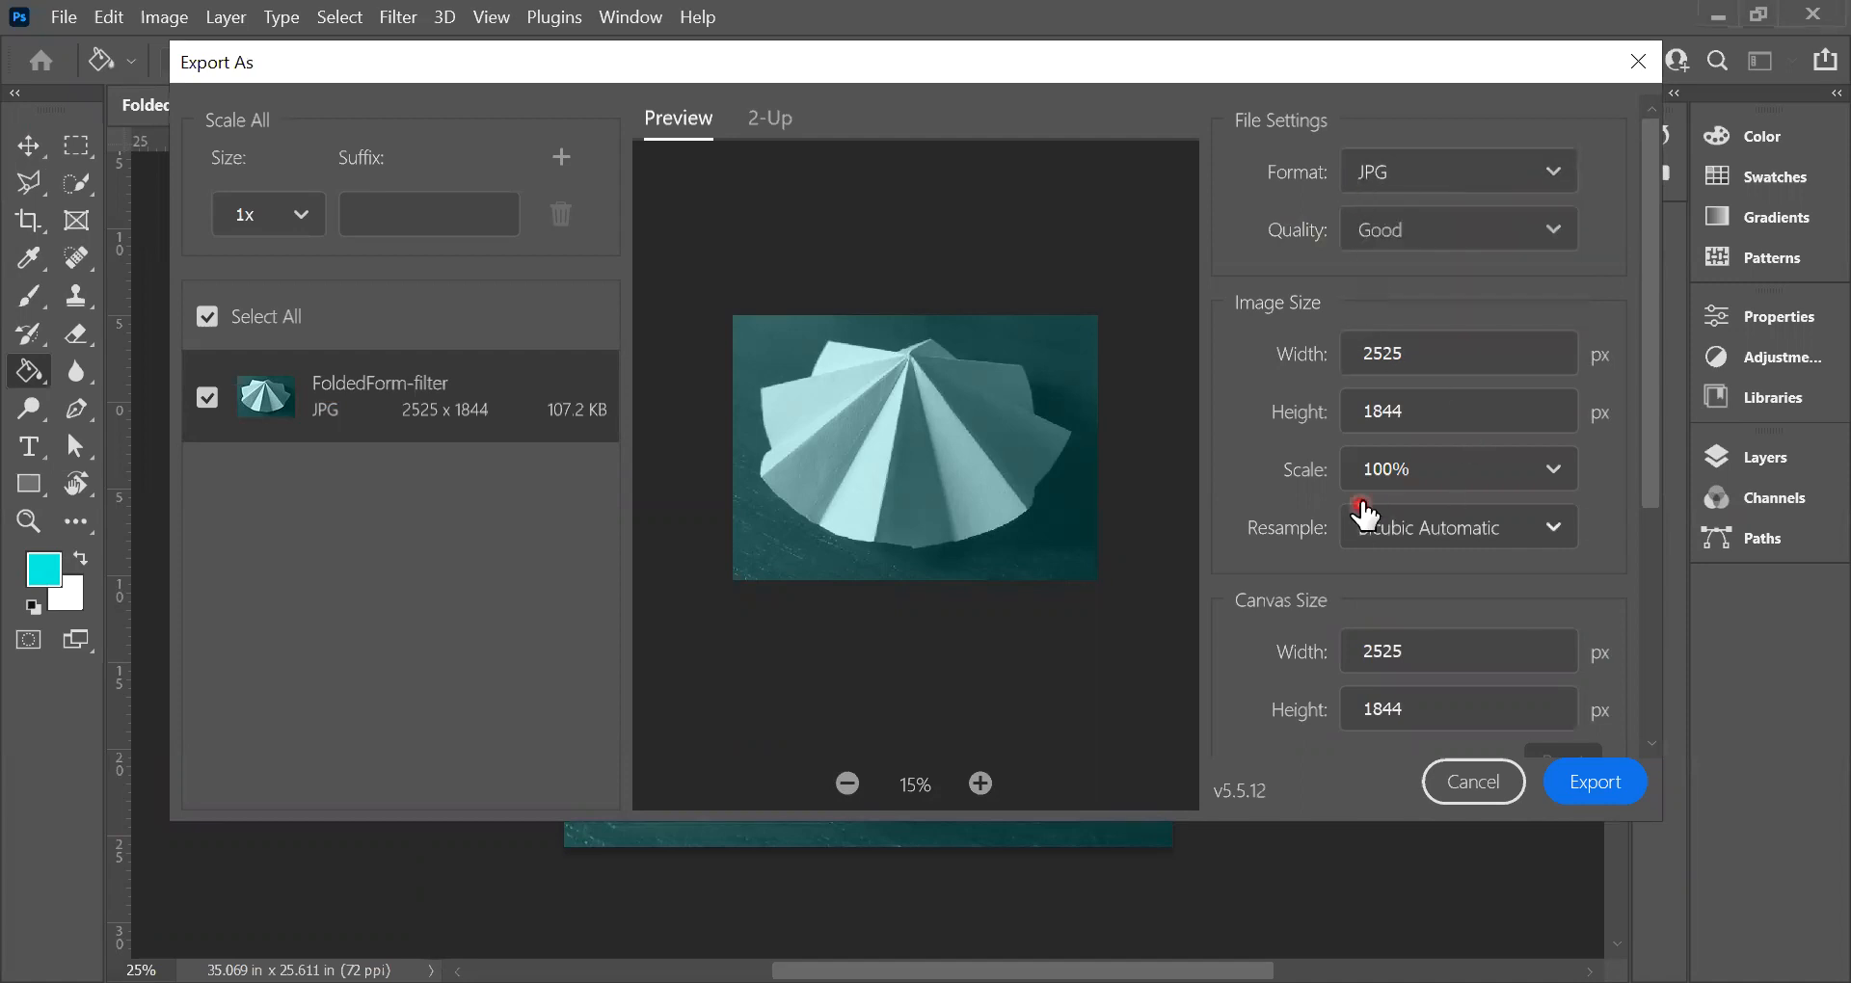
Step: Export the JPG to the Desktop under the file name FoldedForm-filter
click(1573, 792)
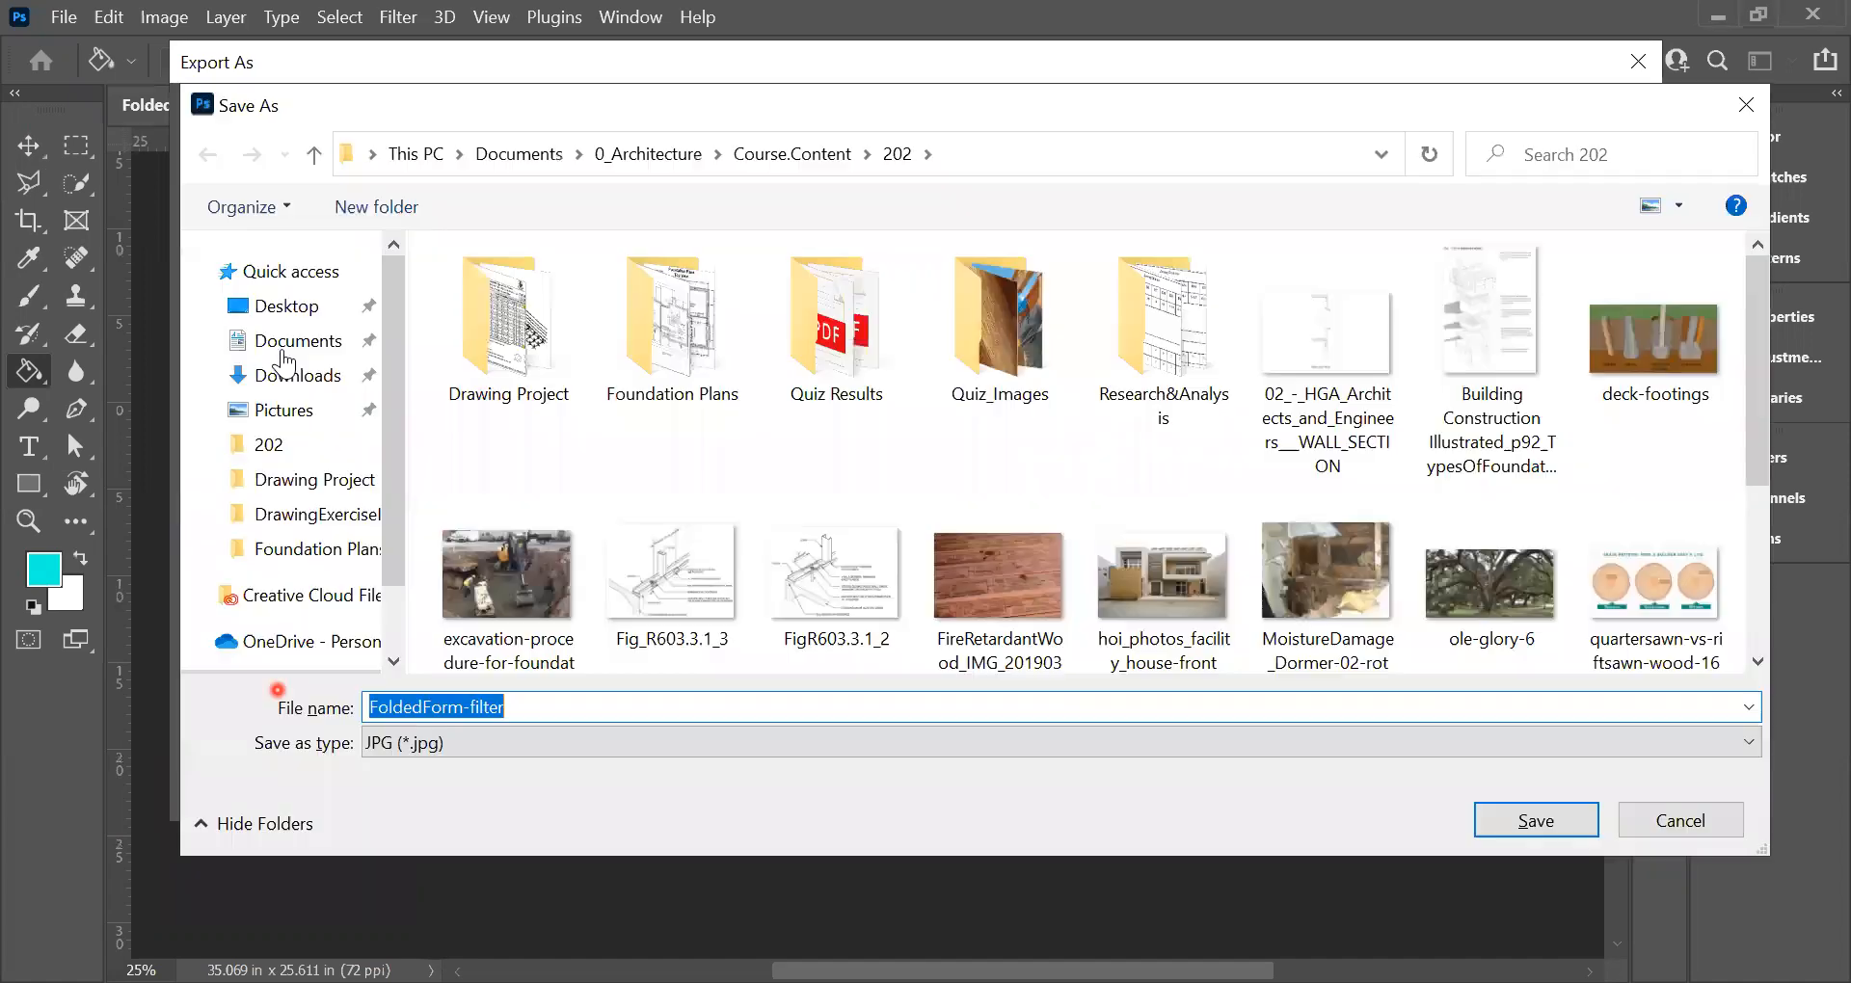
click(554, 700)
click(529, 714)
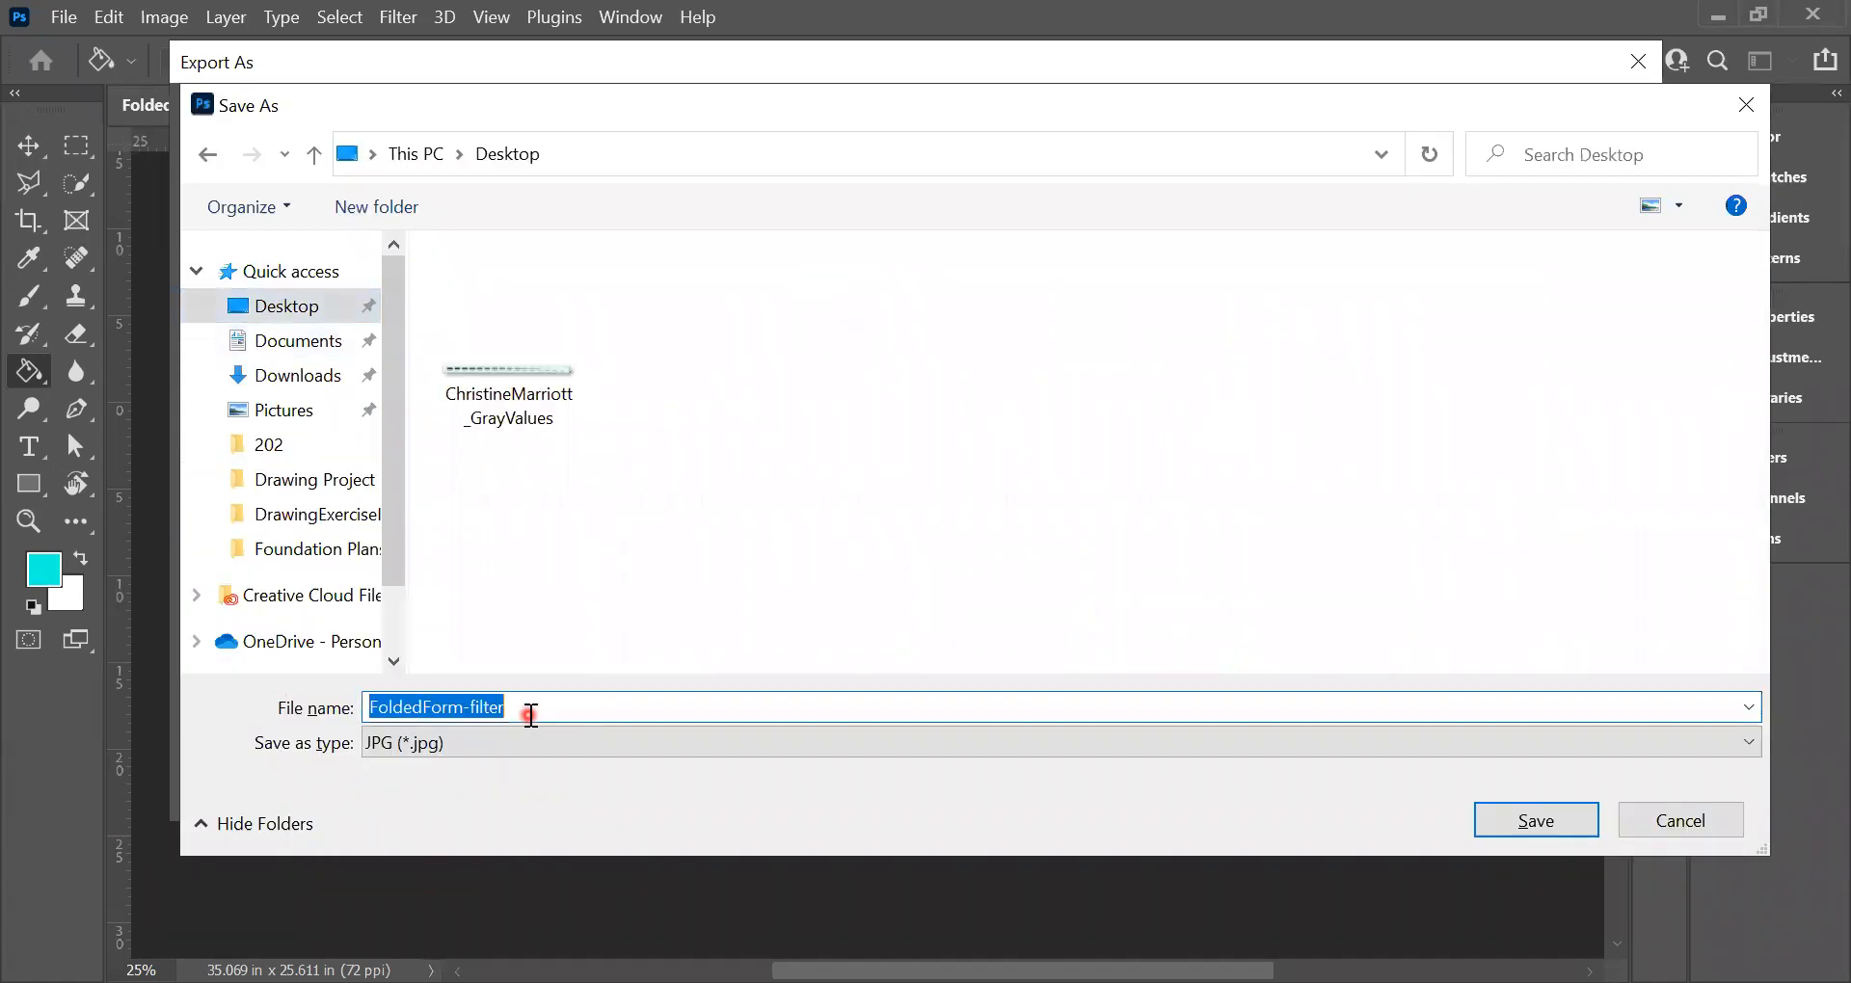
click(1543, 824)
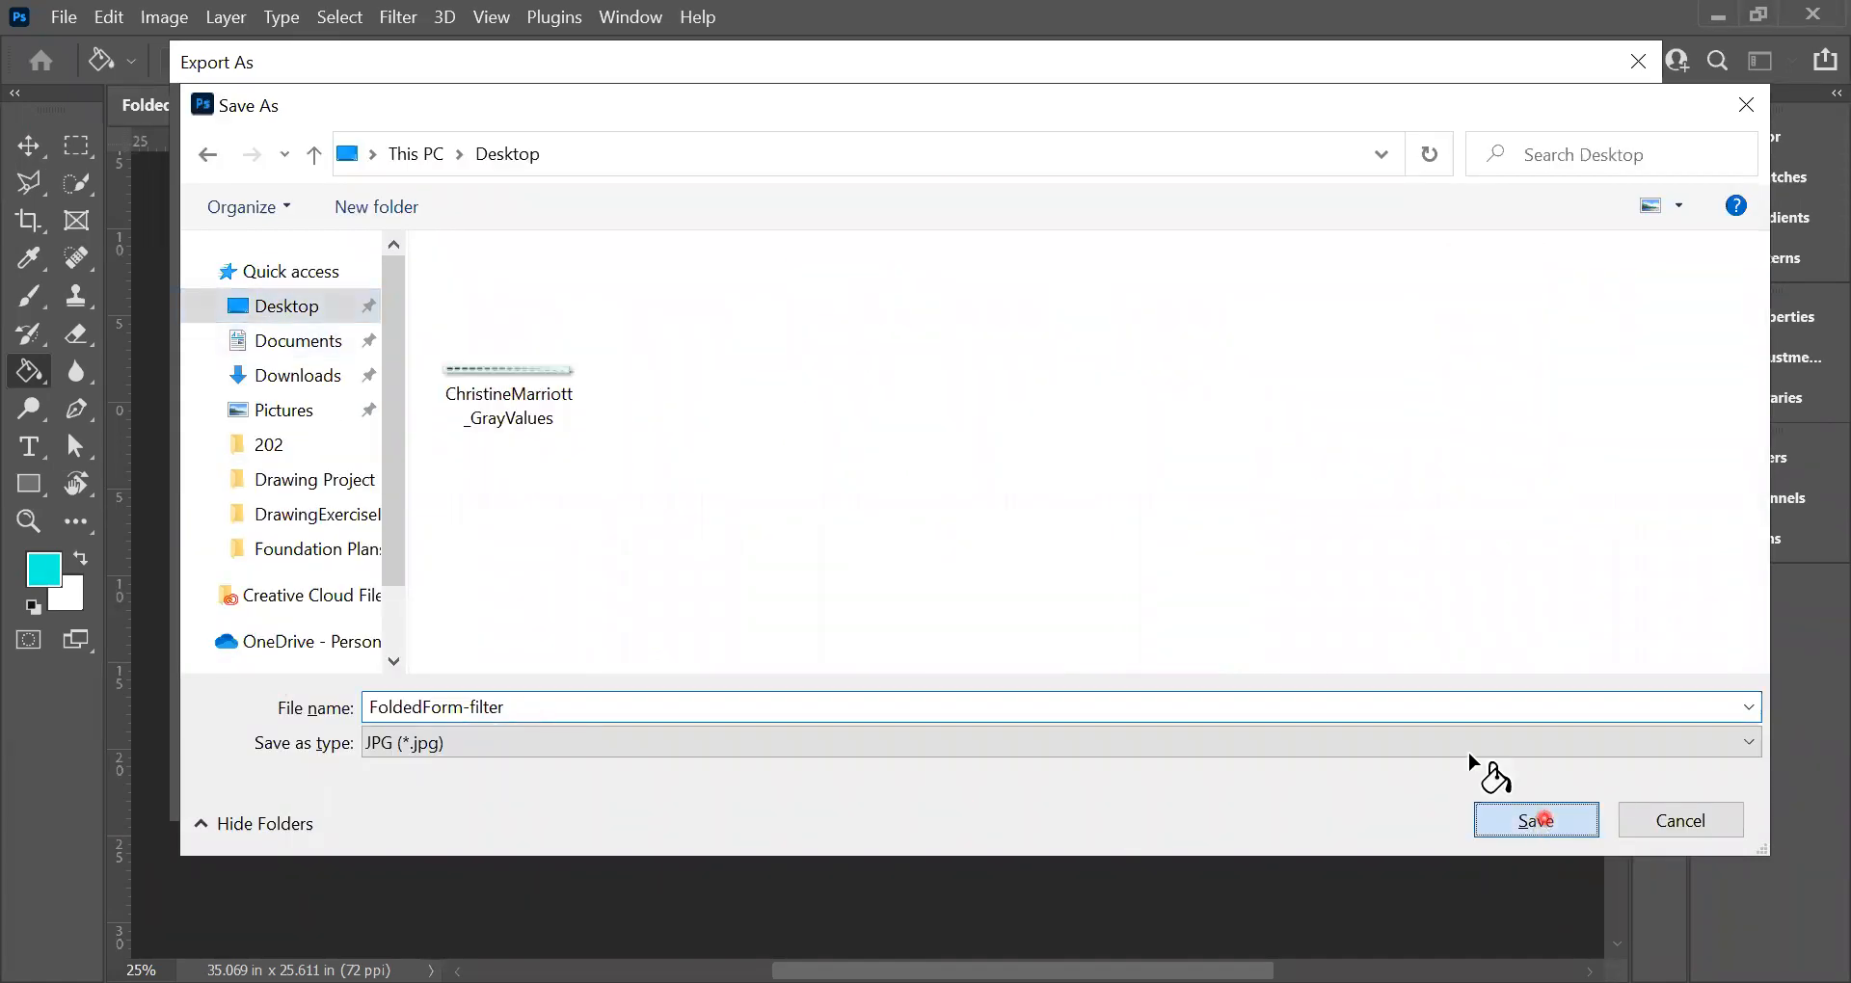